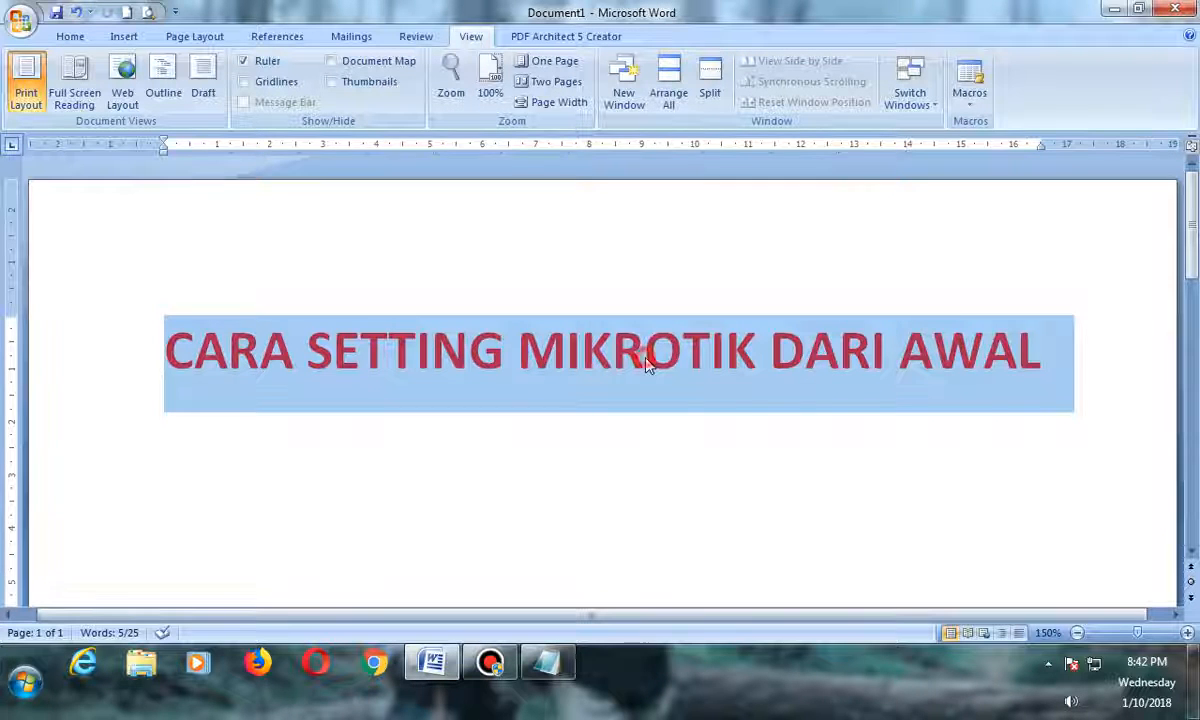
# Open the Network and Sharing Center from the network tray icon and view the Local Area Connection's network details.
pyautogui.click(645, 360)
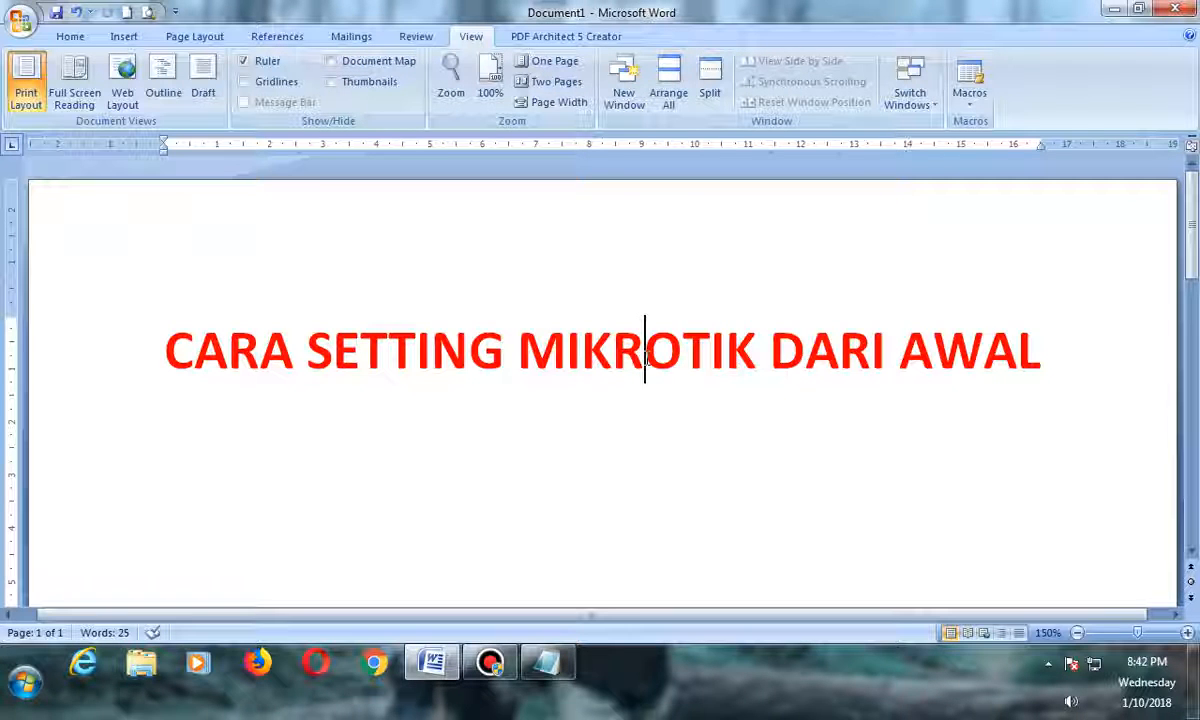
pyautogui.click(584, 352)
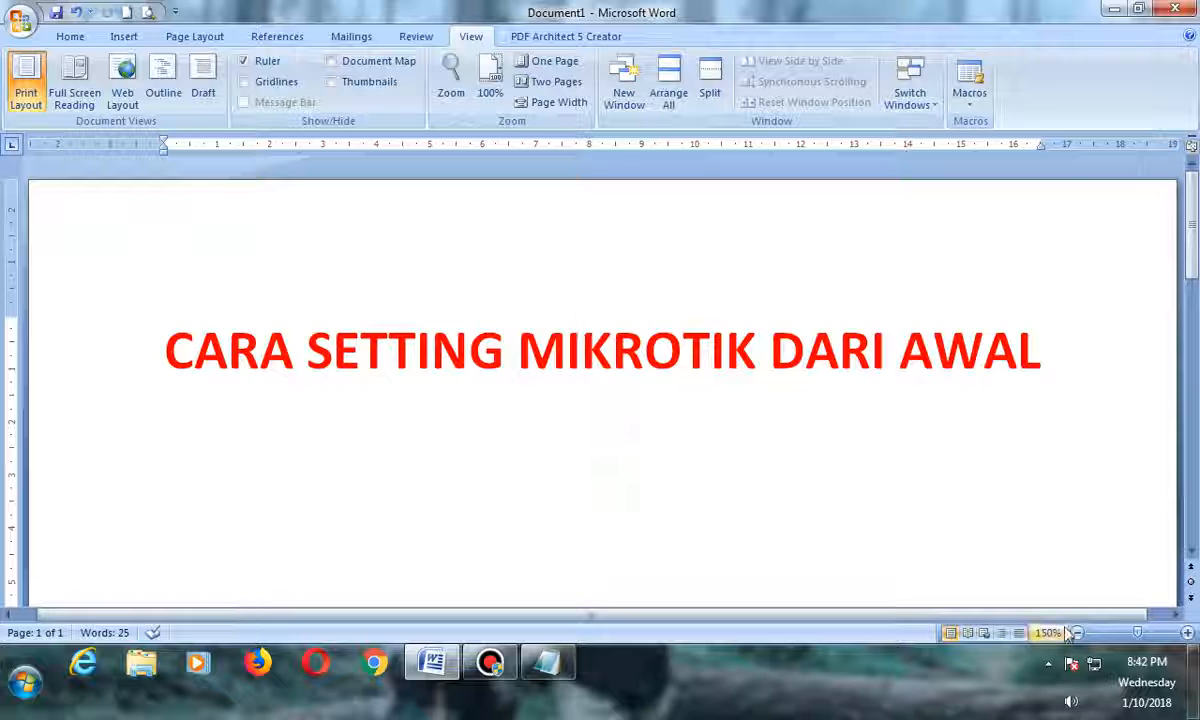
pyautogui.click(1093, 672)
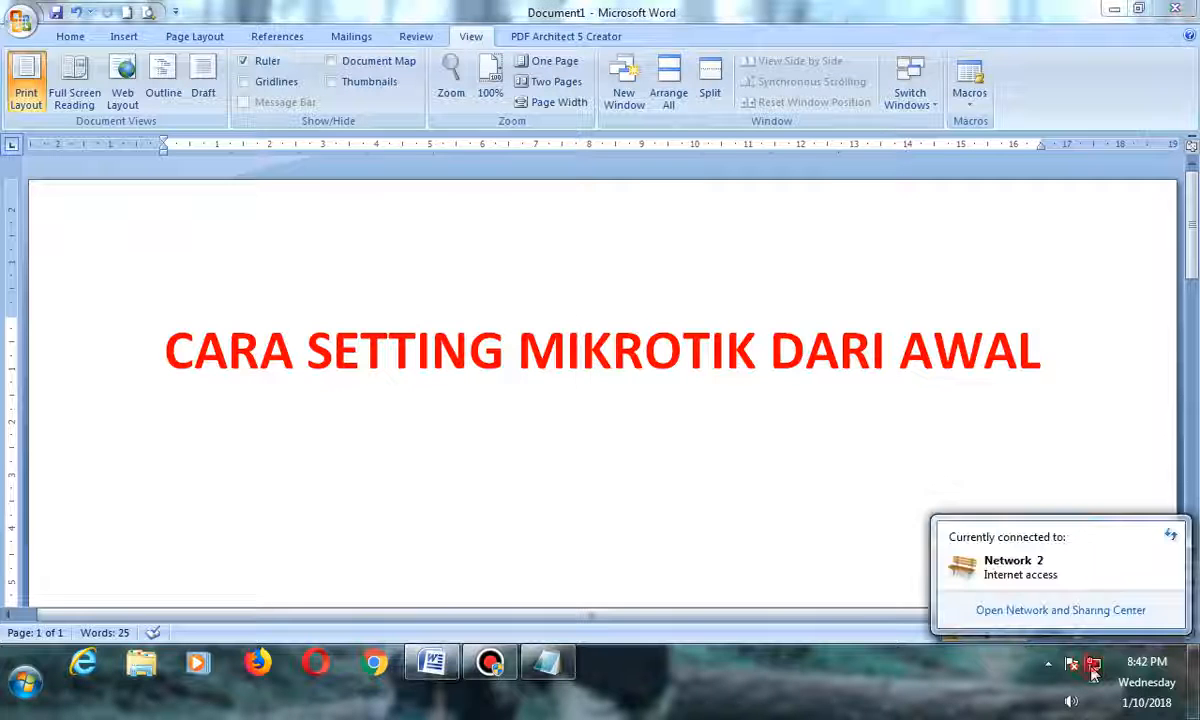
pyautogui.click(1055, 611)
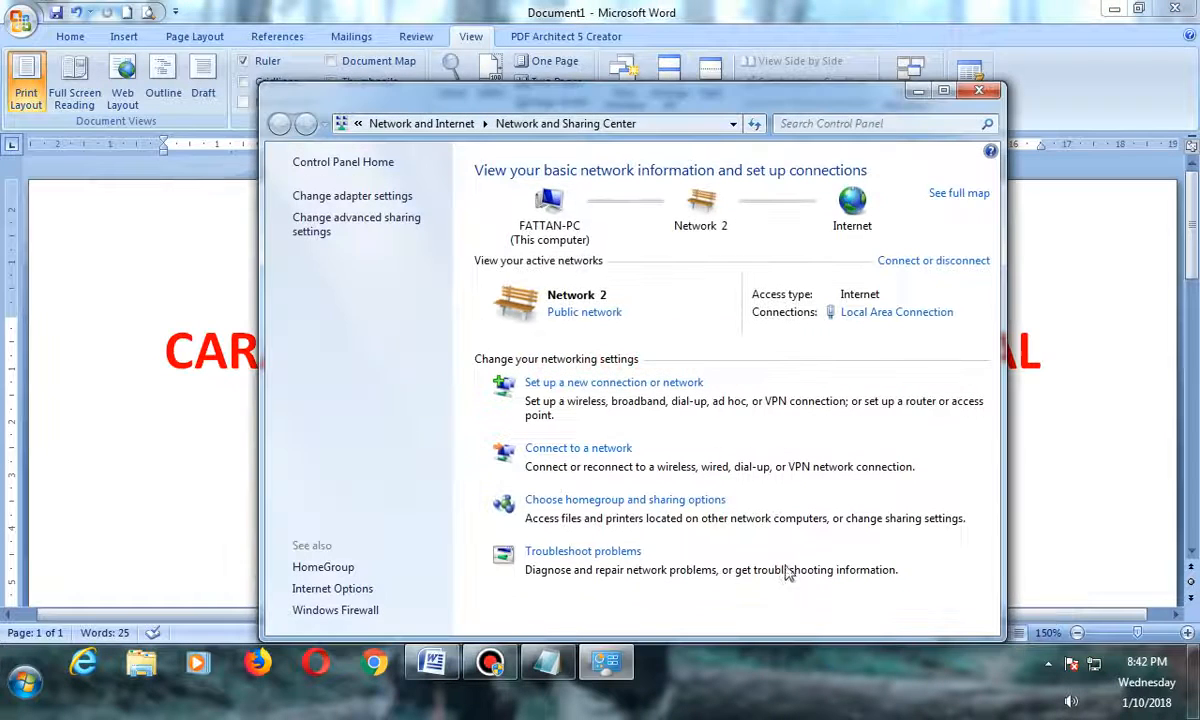
pyautogui.click(869, 314)
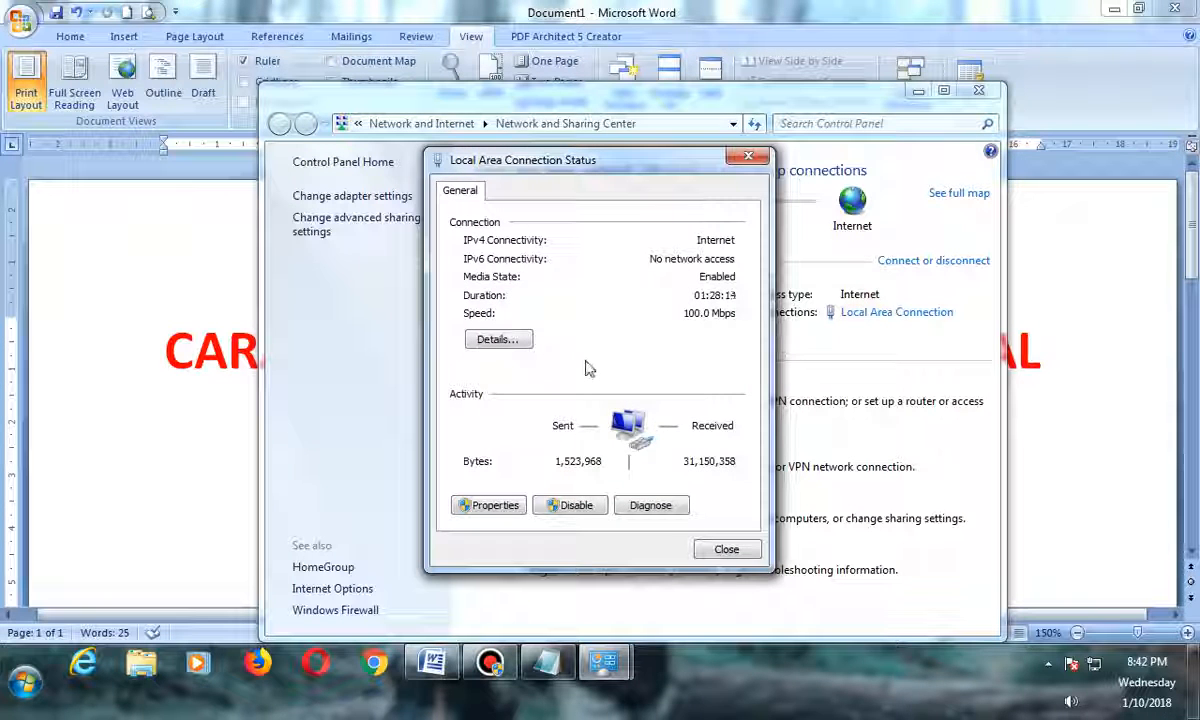
pyautogui.click(505, 340)
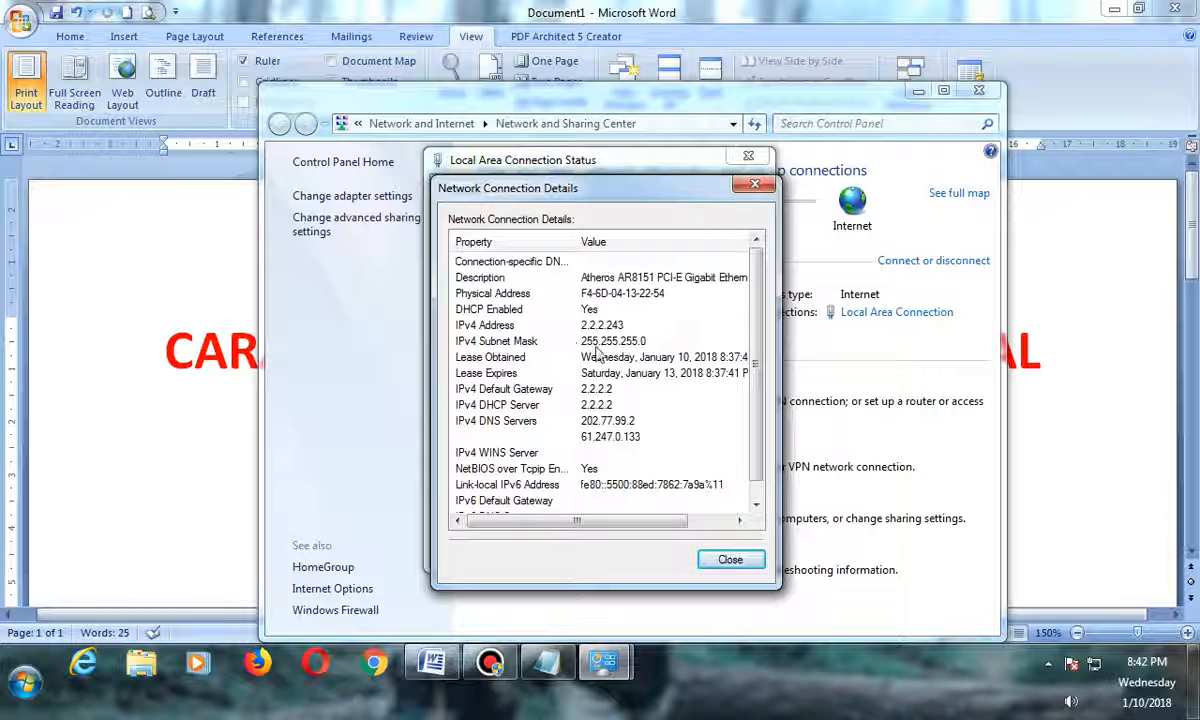
pyautogui.click(710, 557)
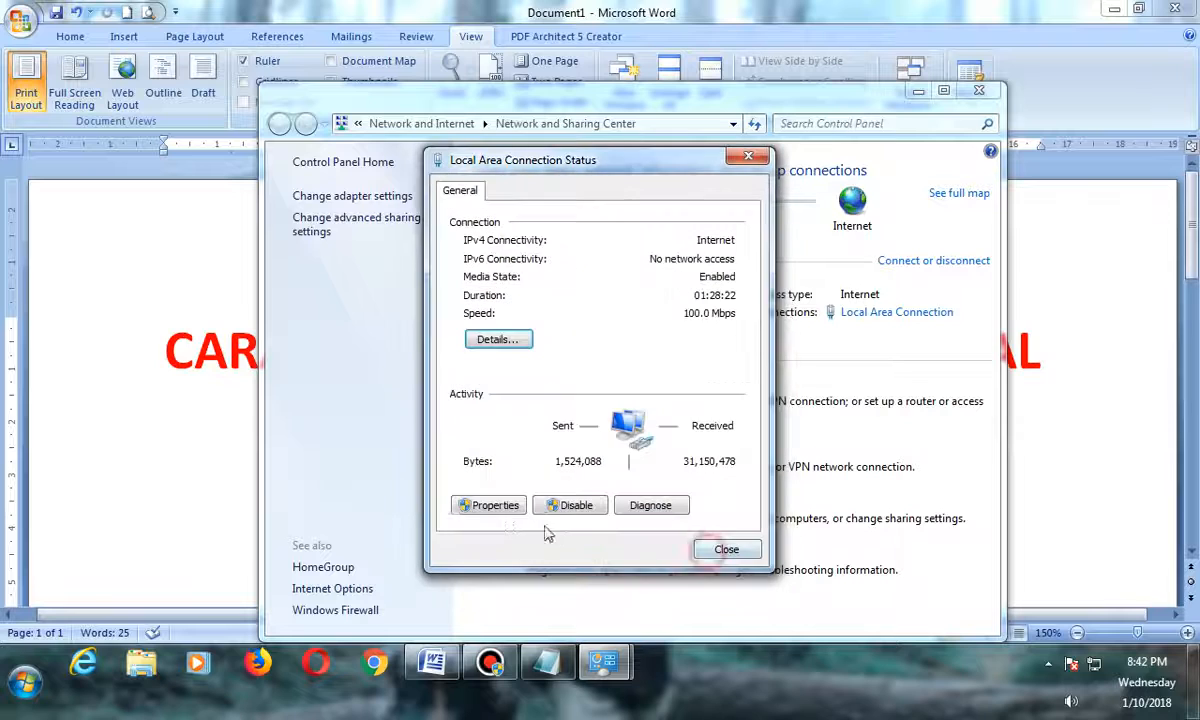
# Open the Local Area Connection's Internet Protocol Version 4 (TCP/IPv4) properties and close them without changes.
pyautogui.click(490, 505)
pyautogui.click(593, 391)
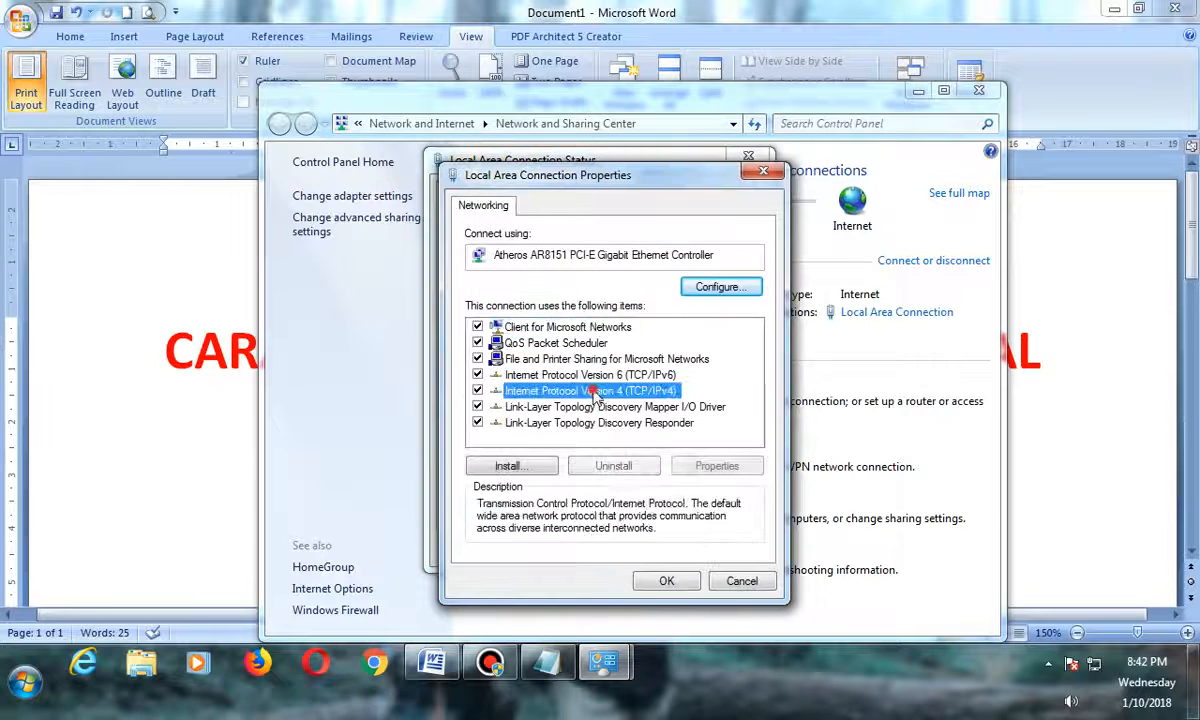
pyautogui.doubleClick(593, 391)
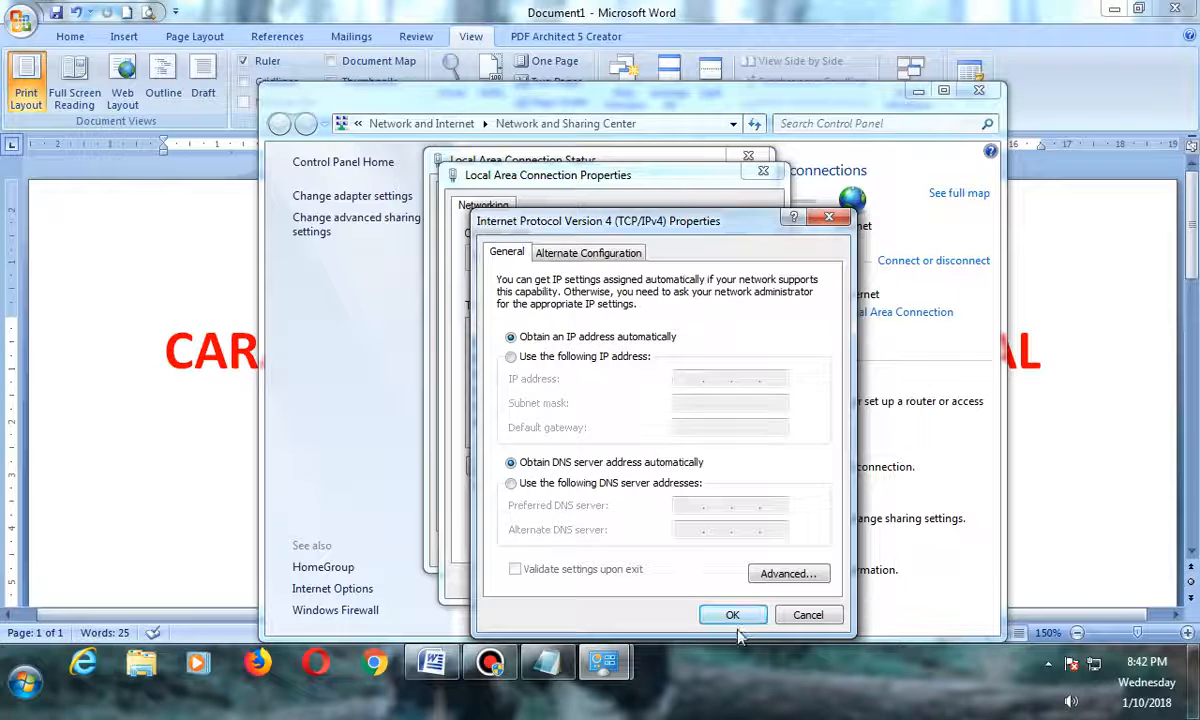
pyautogui.click(714, 609)
pyautogui.click(724, 584)
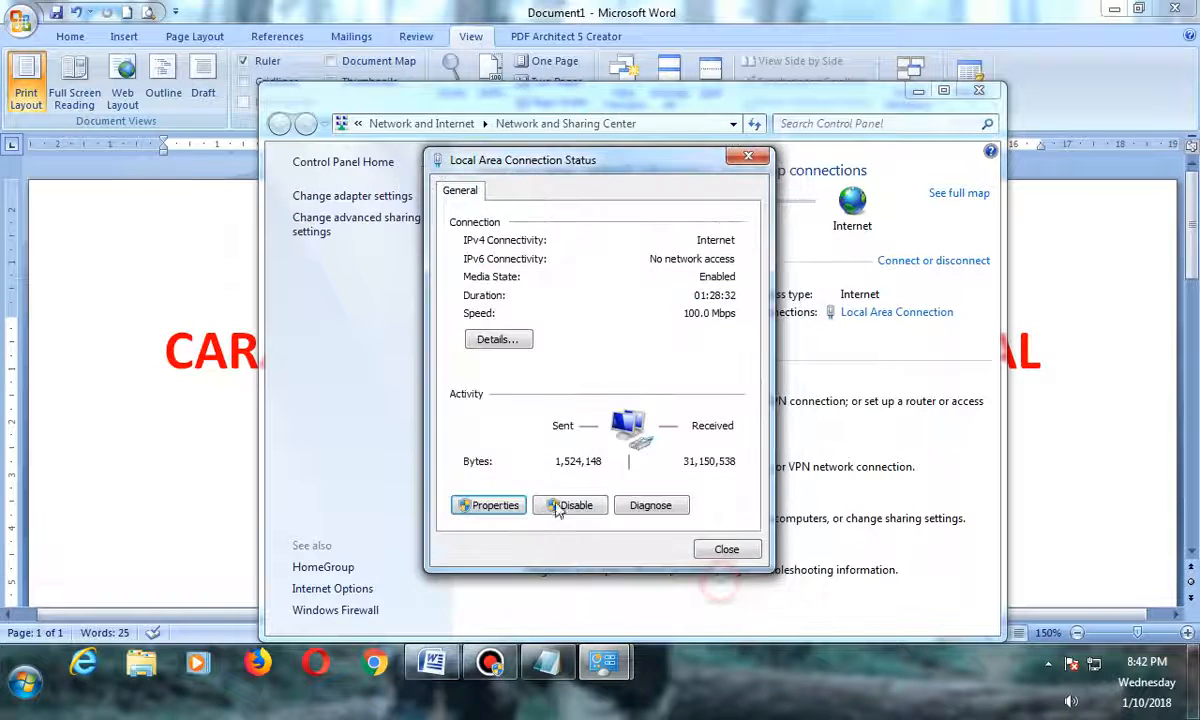
# Reopen the network connection details and open Notepad, positioning its window beside the details.
pyautogui.click(512, 340)
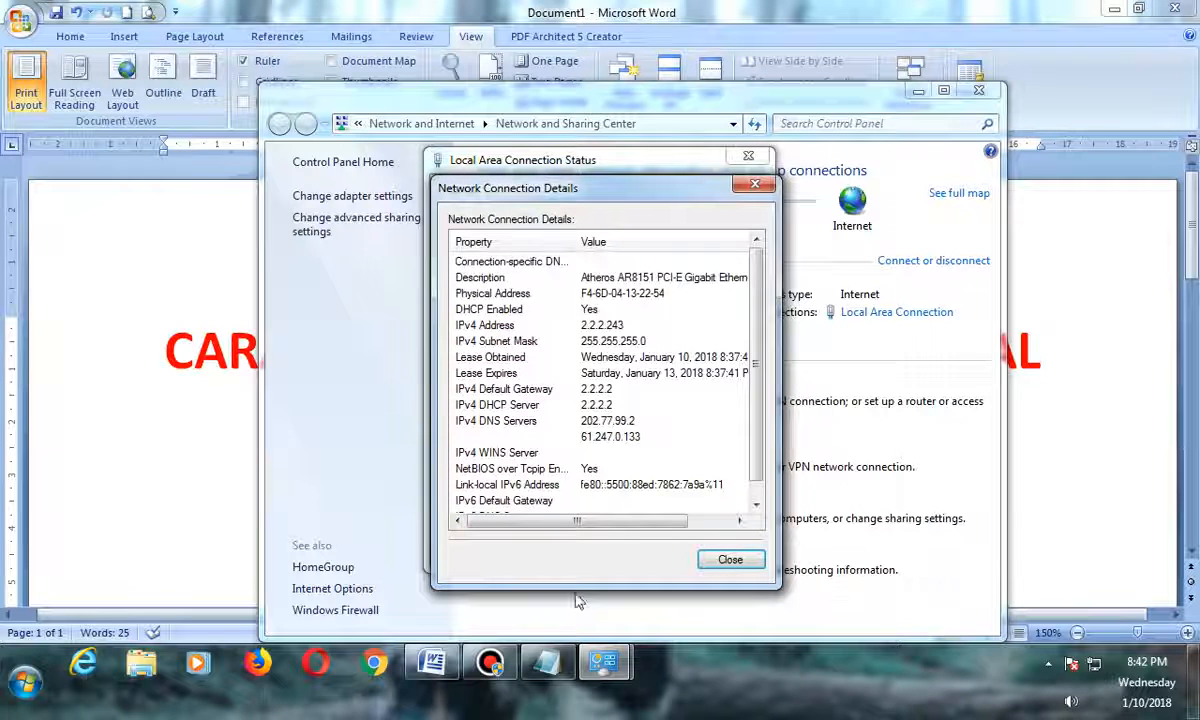
pyautogui.click(547, 662)
pyautogui.moveTo(683, 193); pyautogui.dragTo(845, 183)
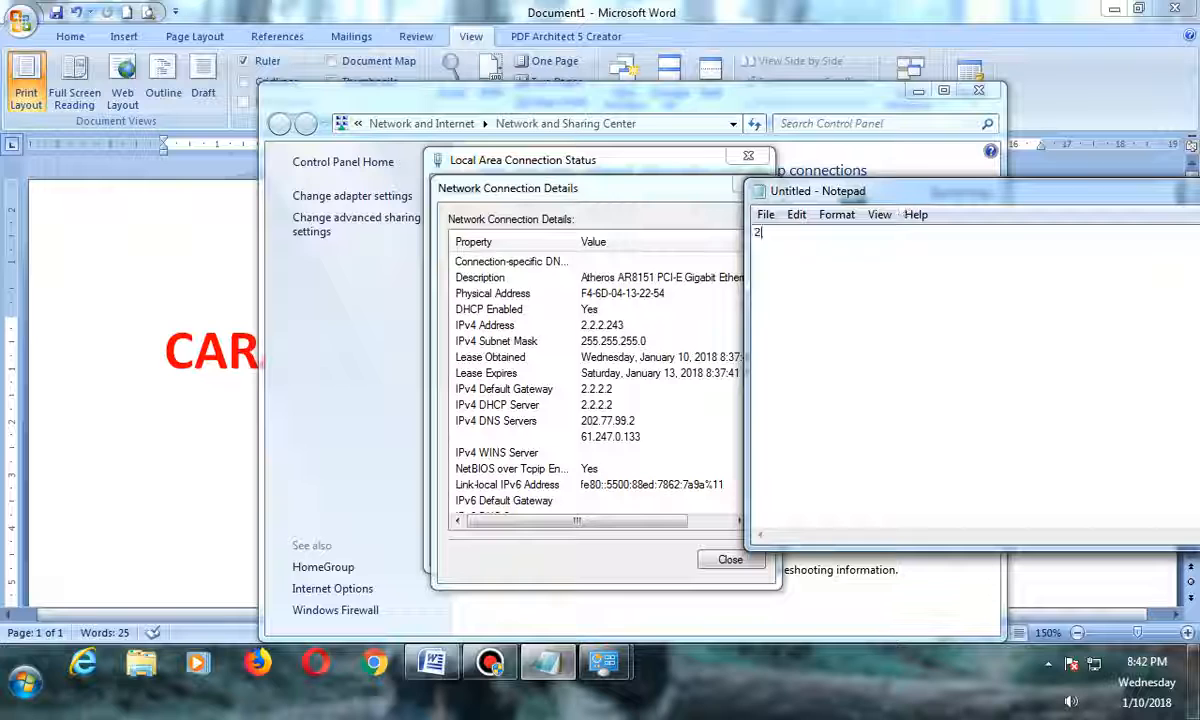
# Note the IPv4 address 2.2.2.243 and, two lines below, the gateway 2.2.2.2 in Notepad.
pyautogui.write('2.2.2.')
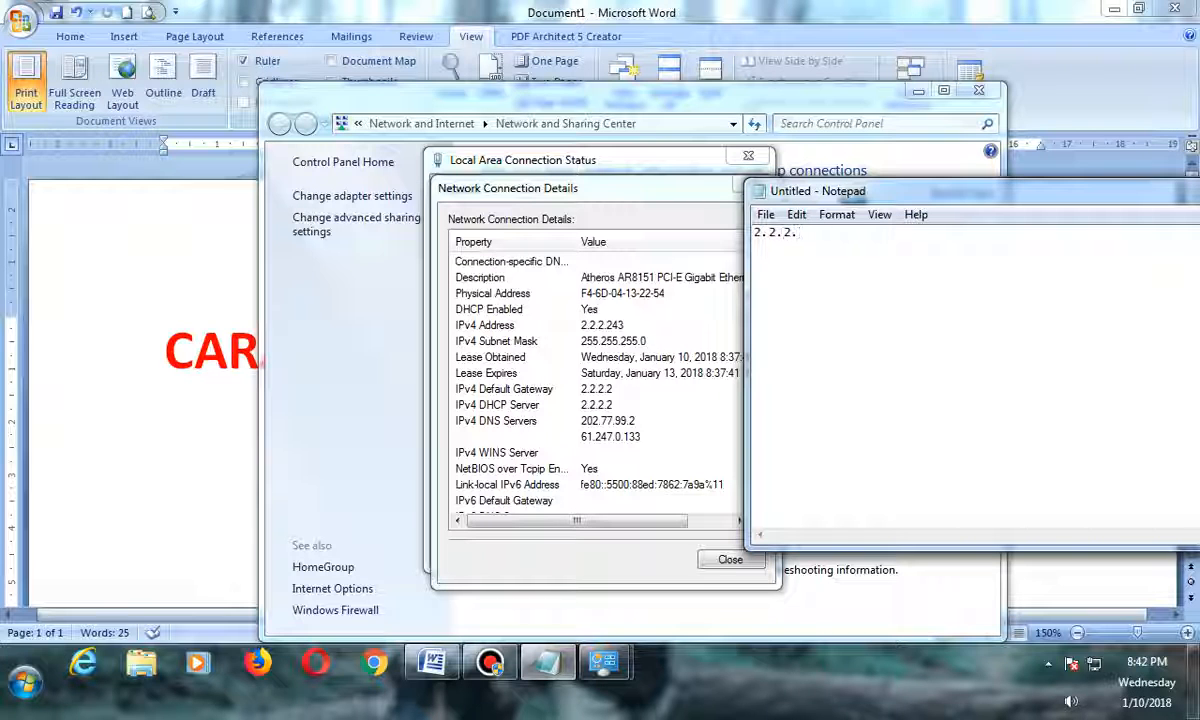
pyautogui.write('243')
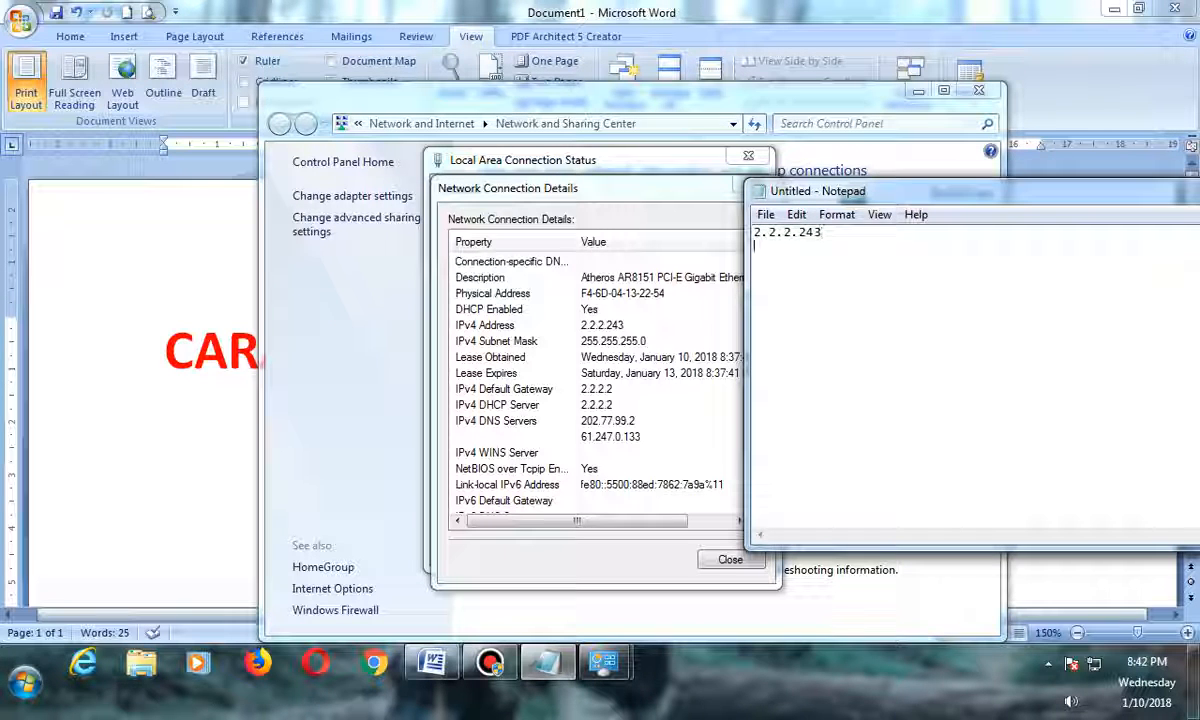
pyautogui.press('Return')
pyautogui.write('2')
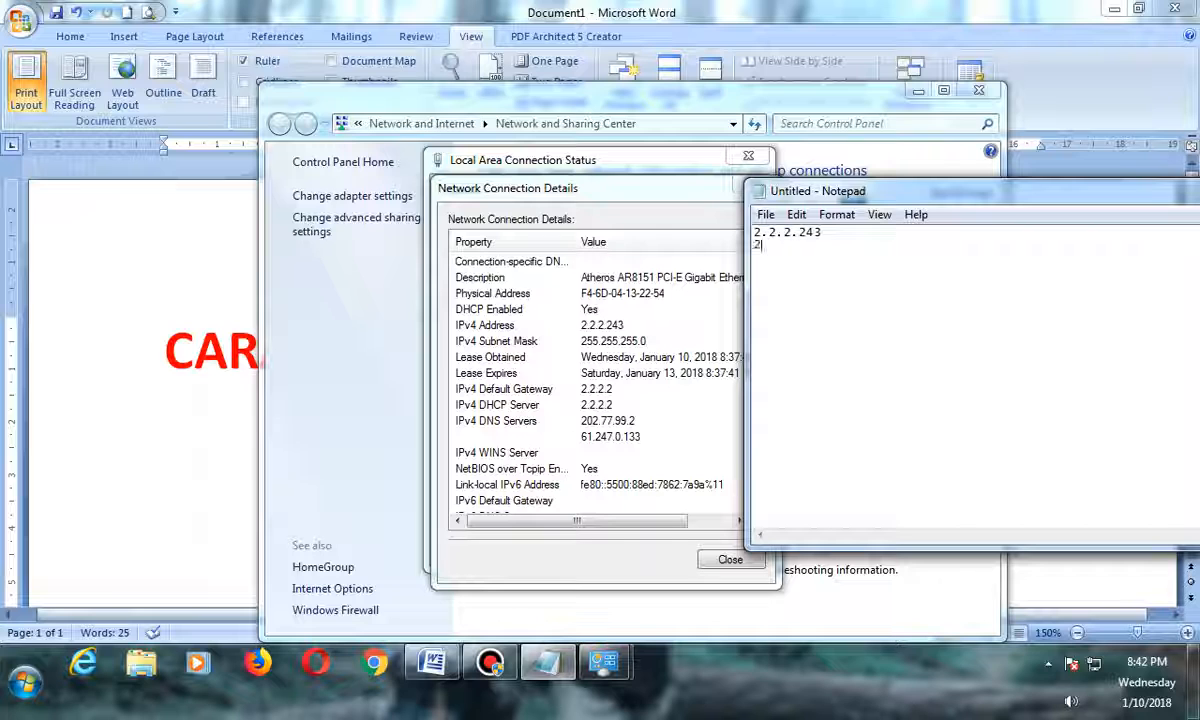
pyautogui.write('5')
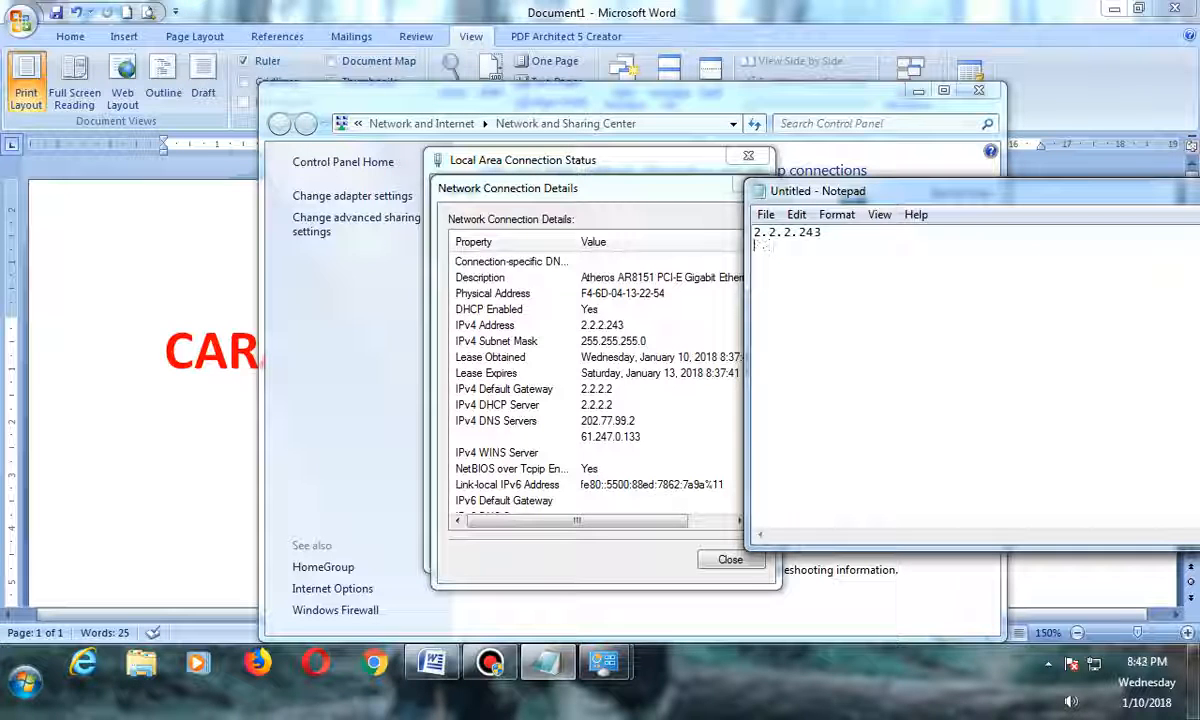
pyautogui.write('2')
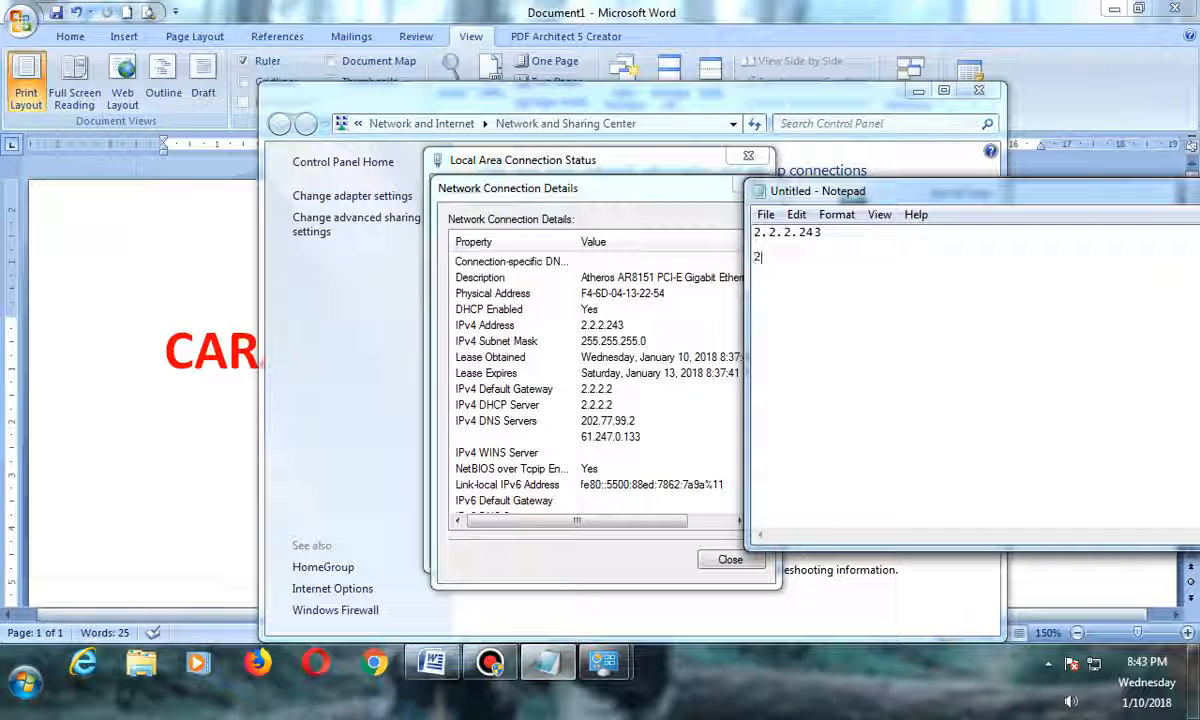
pyautogui.write('.2.2.2')
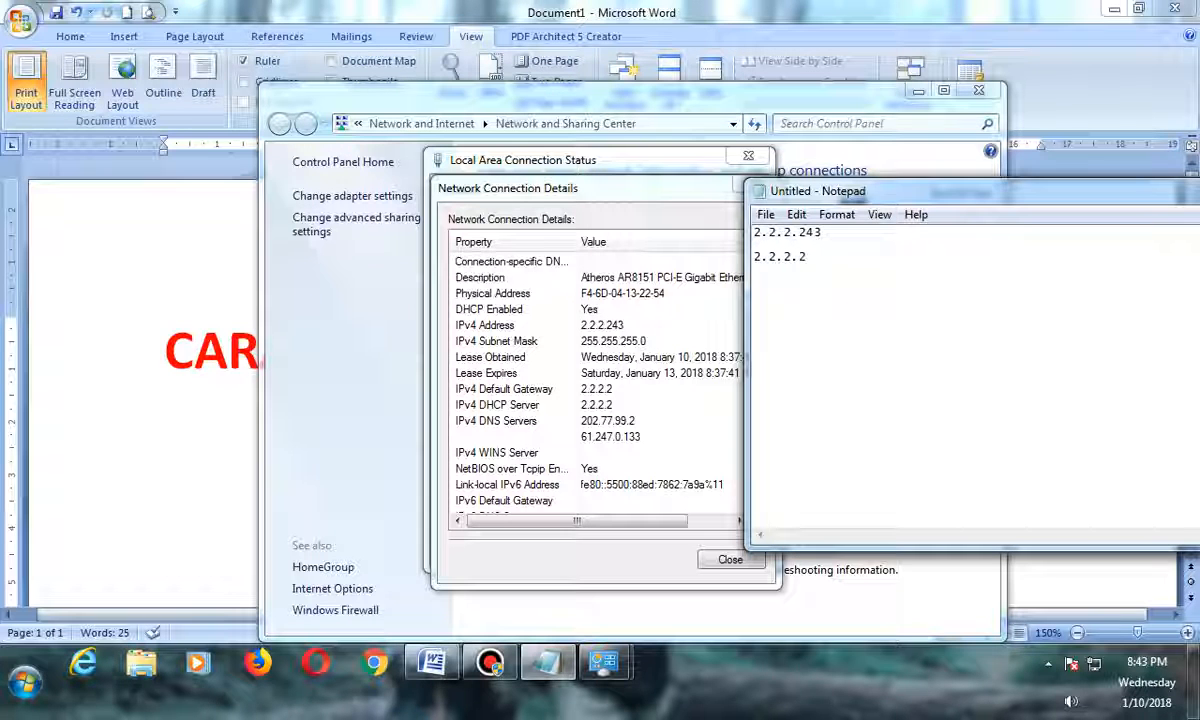
# Add the DNS servers 202.77.99.2 and 61.247.0.133 on separate lines below the gateway in Notepad.
pyautogui.press('Return')
pyautogui.press('Return')
pyautogui.press('Return')
pyautogui.write('20.77.99.2')
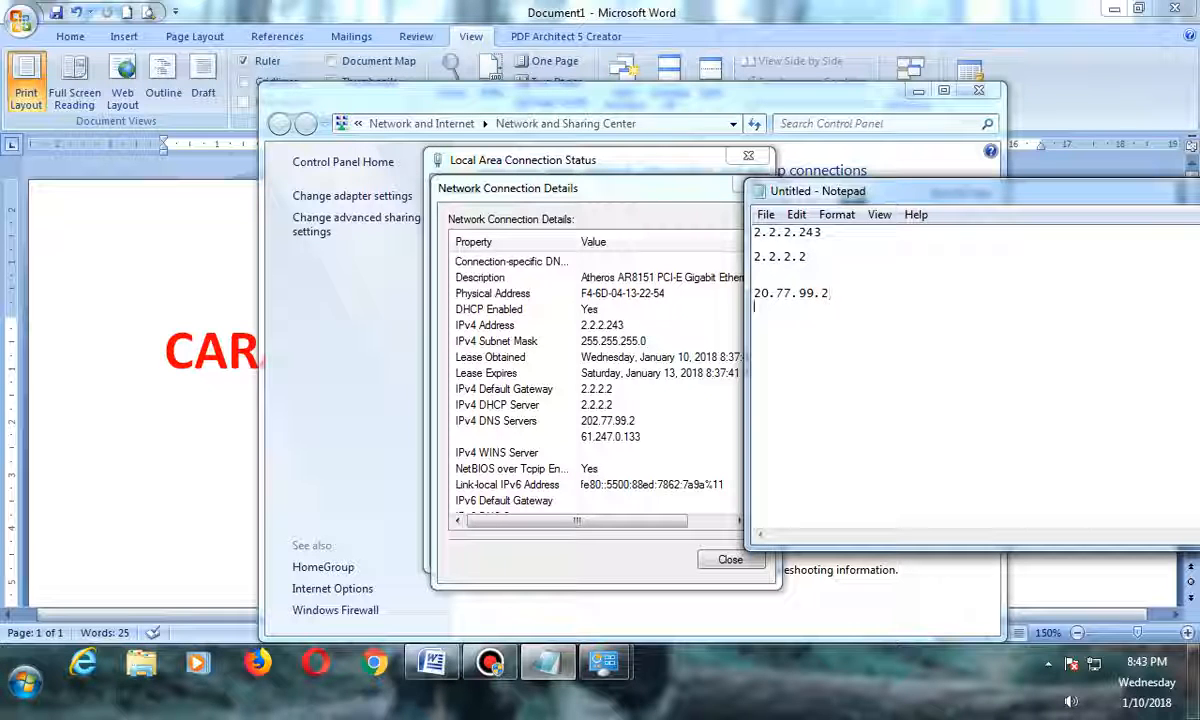
pyautogui.press('Return')
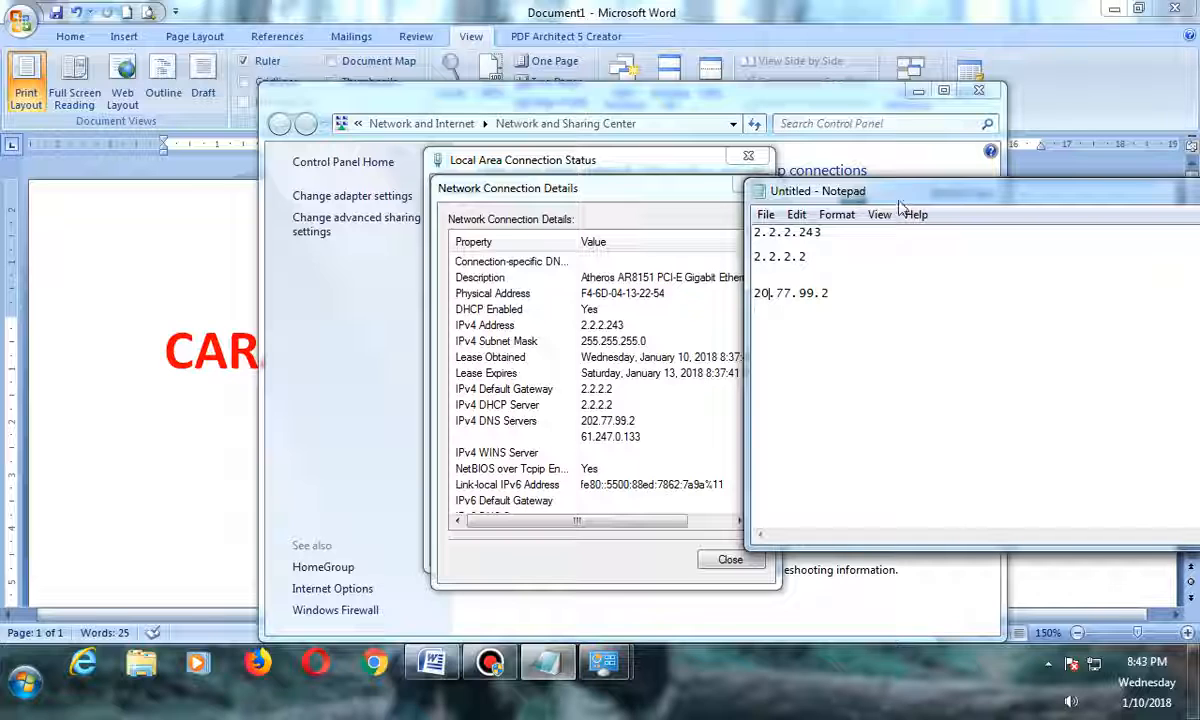
pyautogui.write('2')
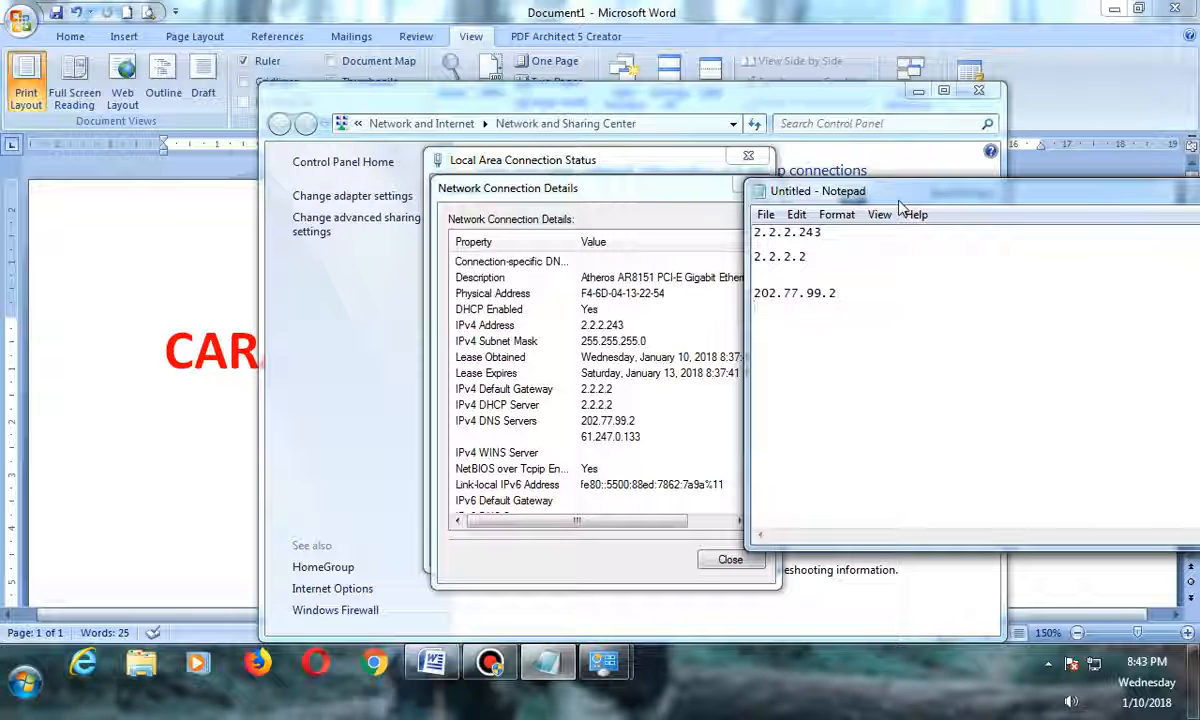
pyautogui.write('61.247')
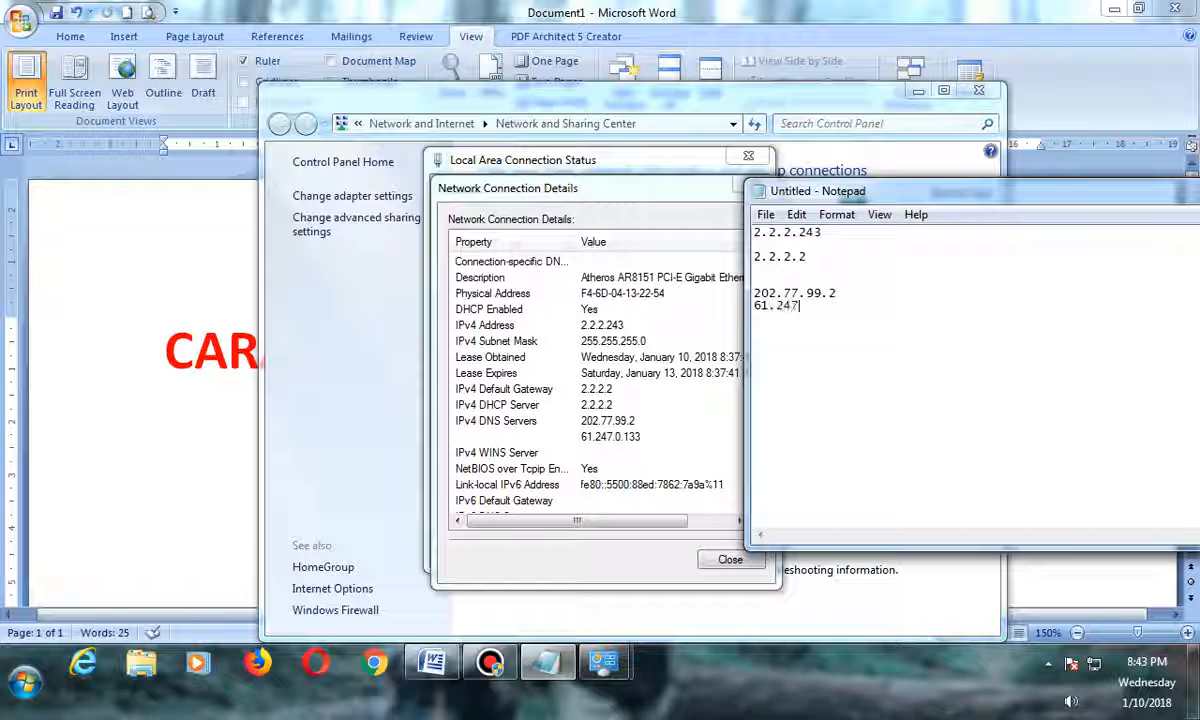
pyautogui.write('.0.133')
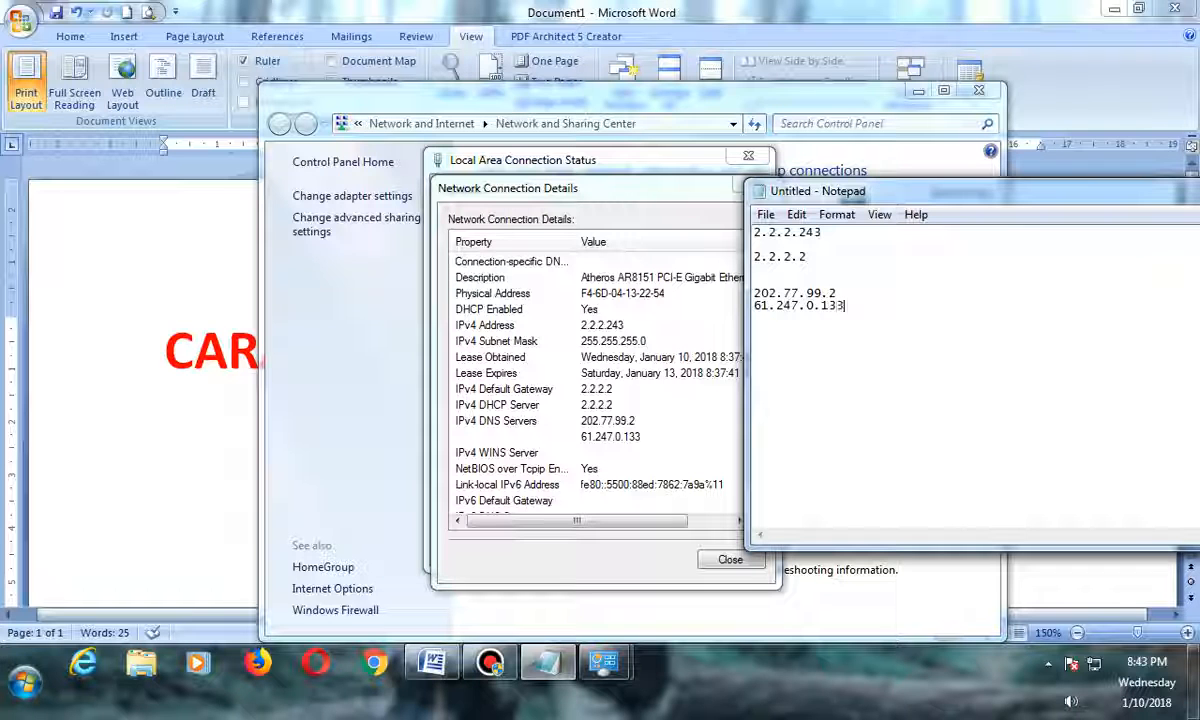
# Select all the noted addresses and set Notepad's font size to 14.
pyautogui.click(811, 313)
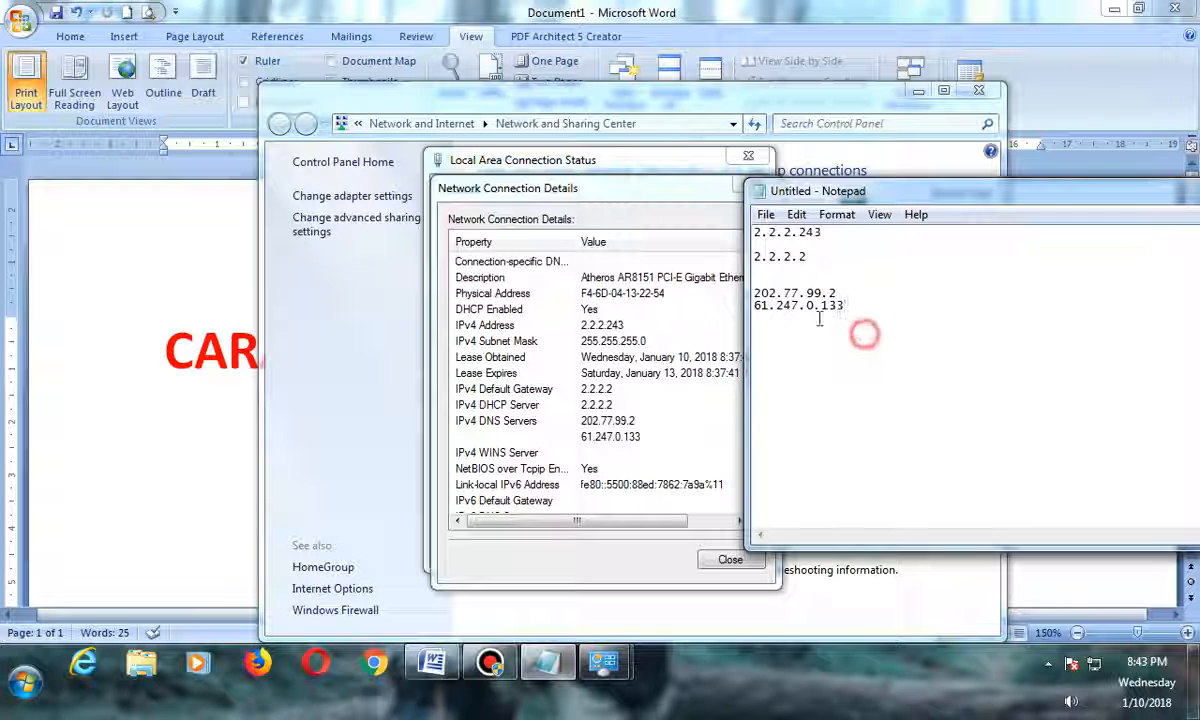
pyautogui.click(738, 238)
pyautogui.click(785, 261)
pyautogui.click(757, 232)
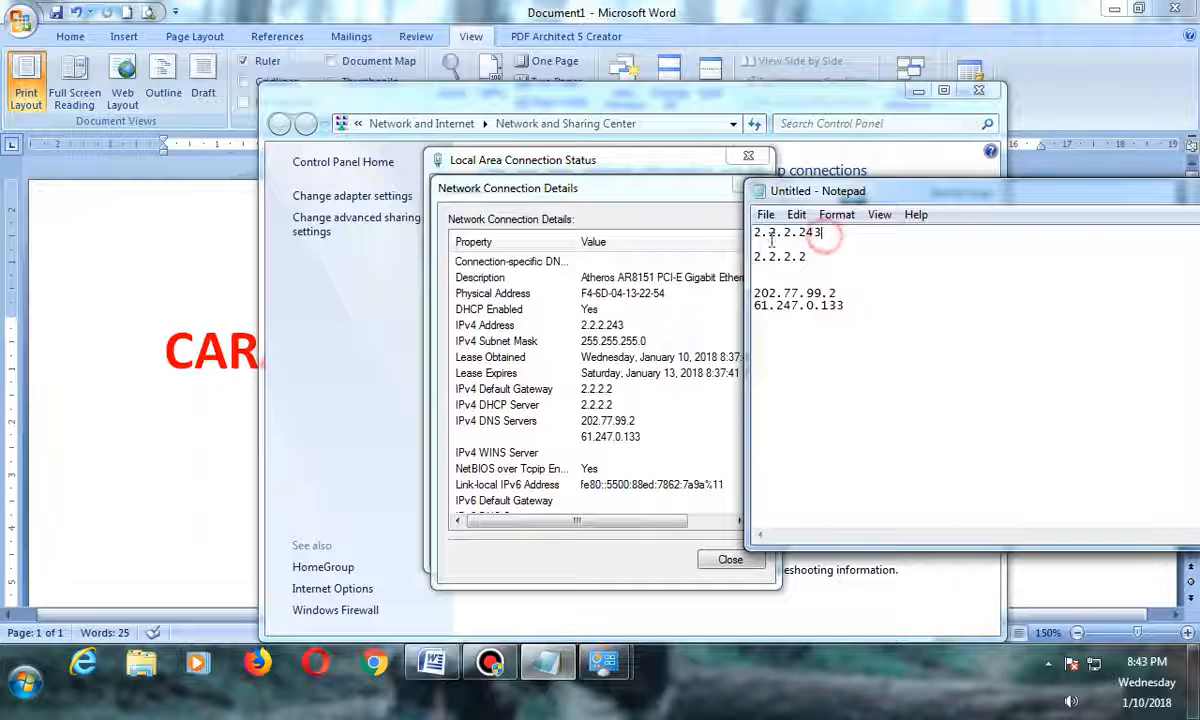
pyautogui.moveTo(757, 232); pyautogui.dragTo(862, 308)
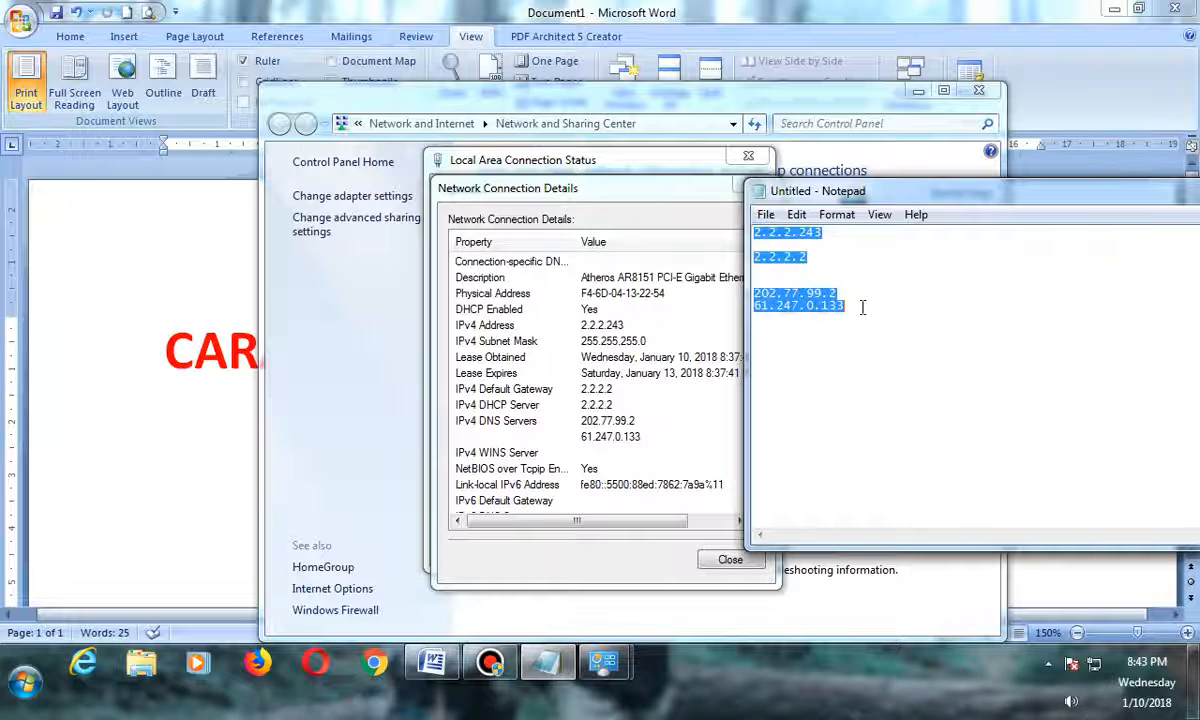
pyautogui.click(837, 214)
pyautogui.click(840, 254)
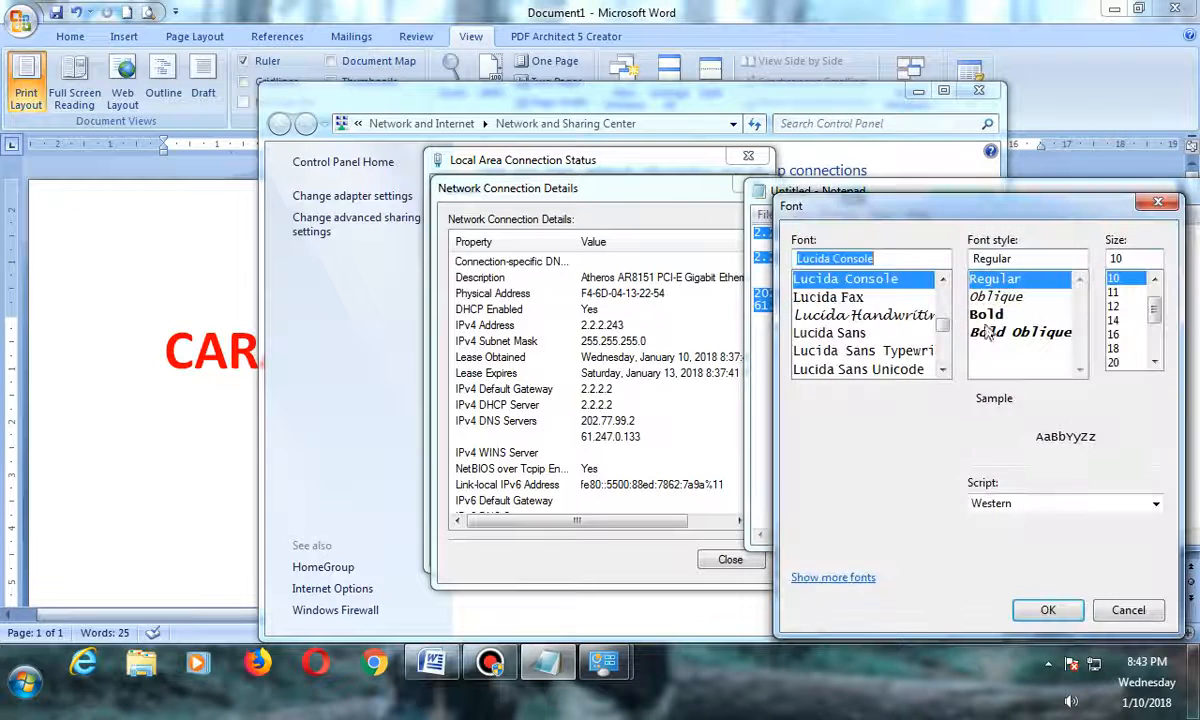
pyautogui.click(1113, 334)
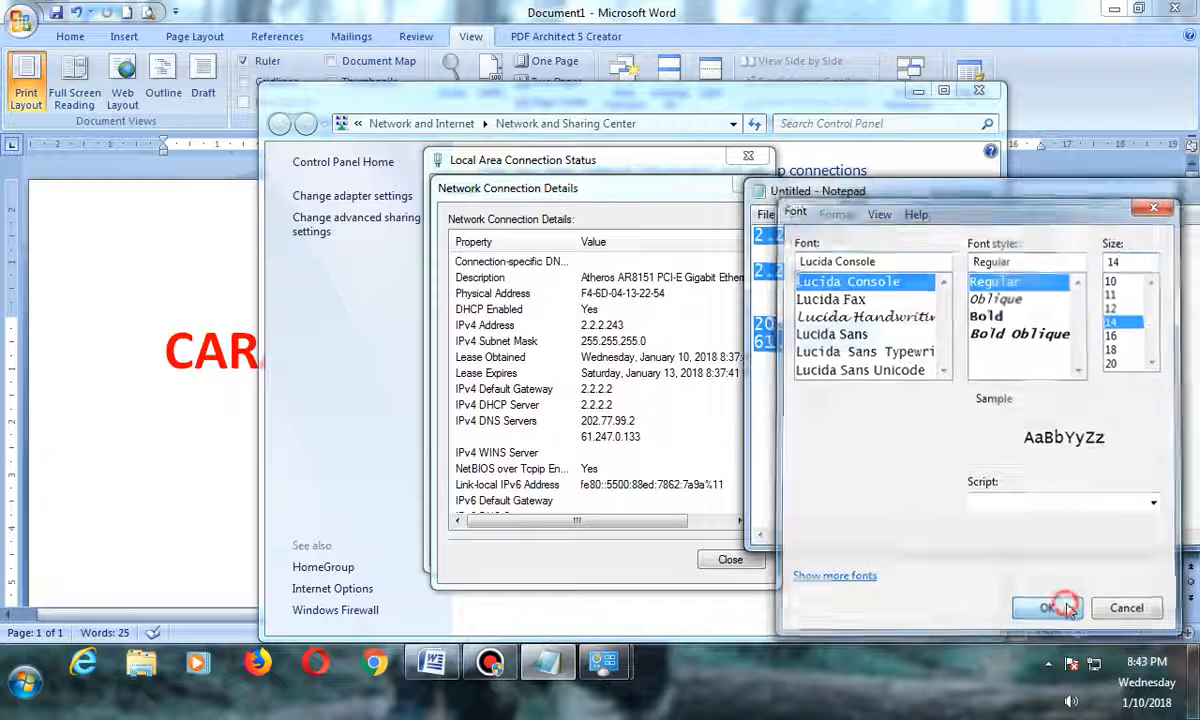
pyautogui.click(1048, 610)
pyautogui.click(897, 362)
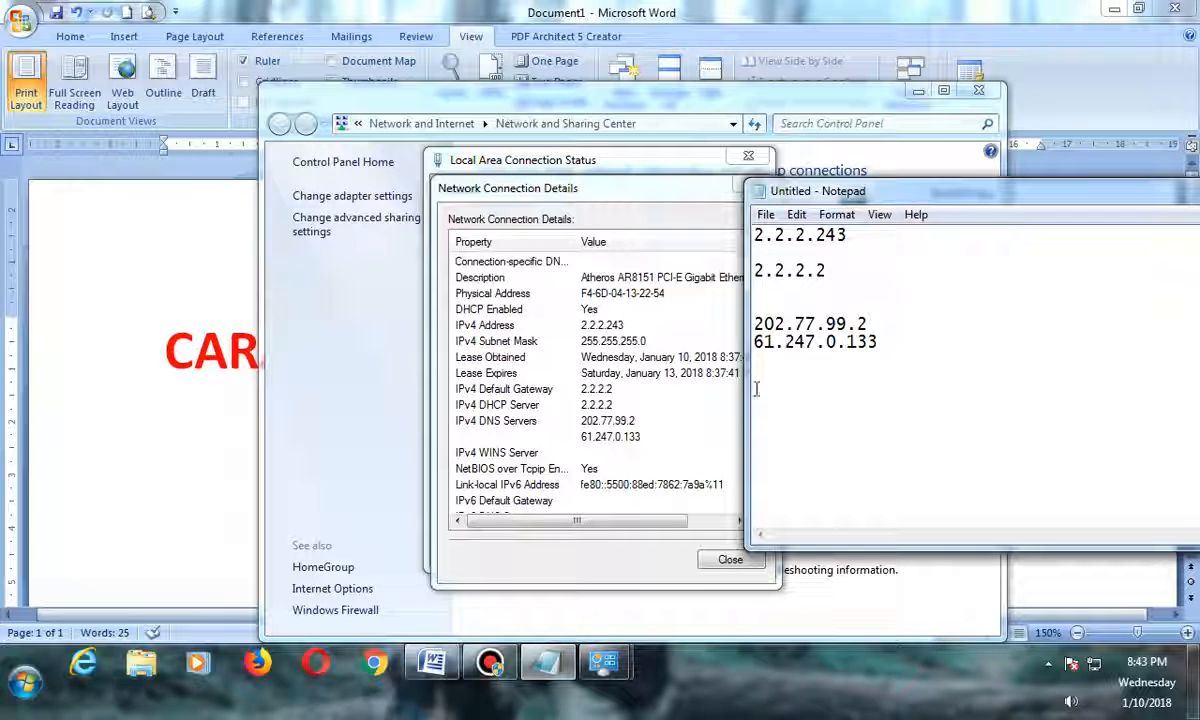
# Switch to Firefox and open YouTube from the bookmarks bar to check the internet connection.
pyautogui.click(269, 672)
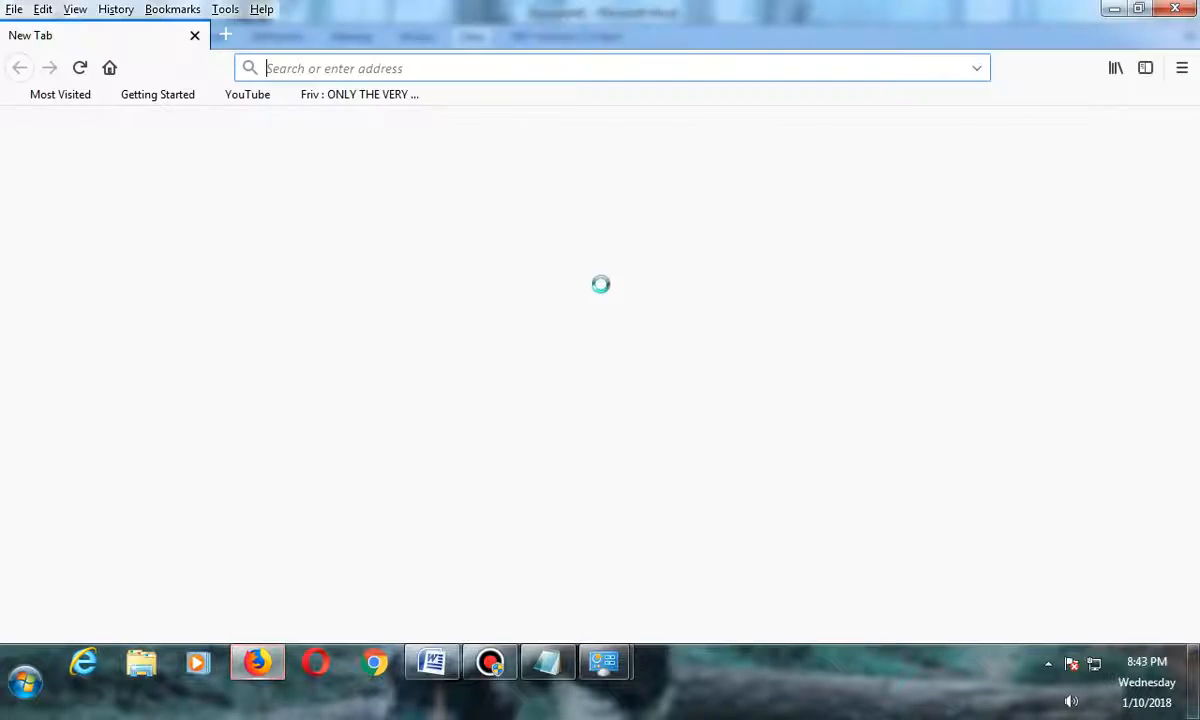
pyautogui.click(237, 100)
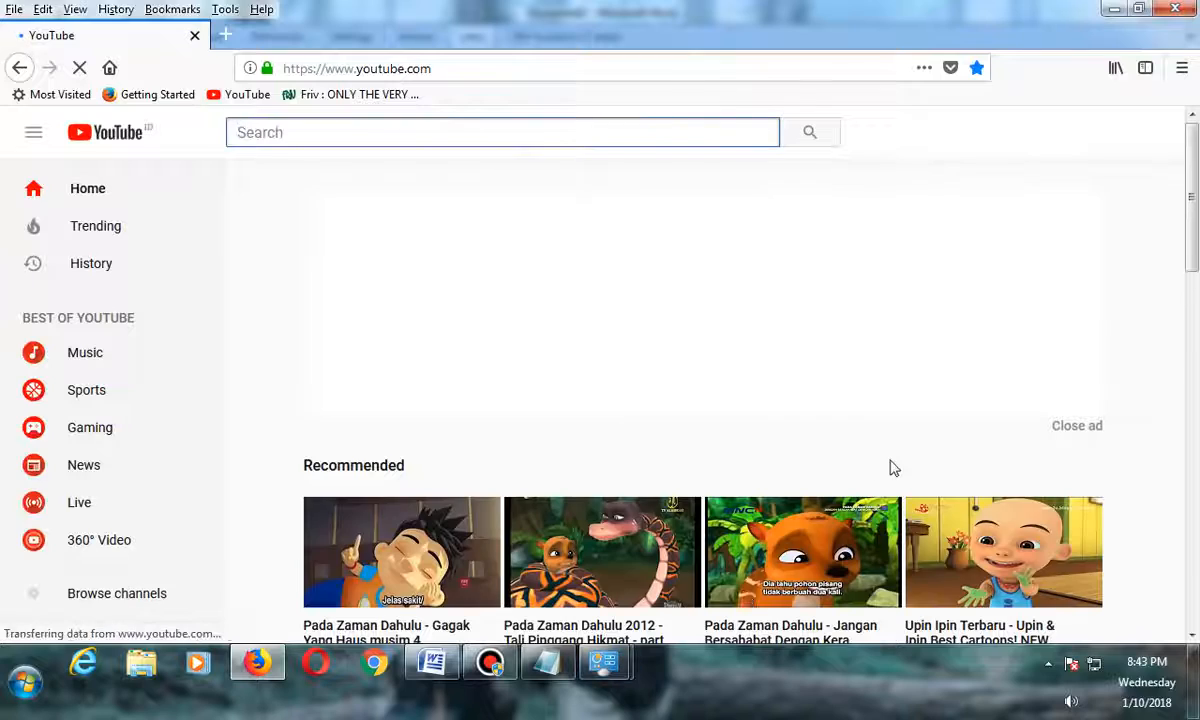
pyautogui.scroll(-5, 897, 469)
pyautogui.scroll(3, 897, 469)
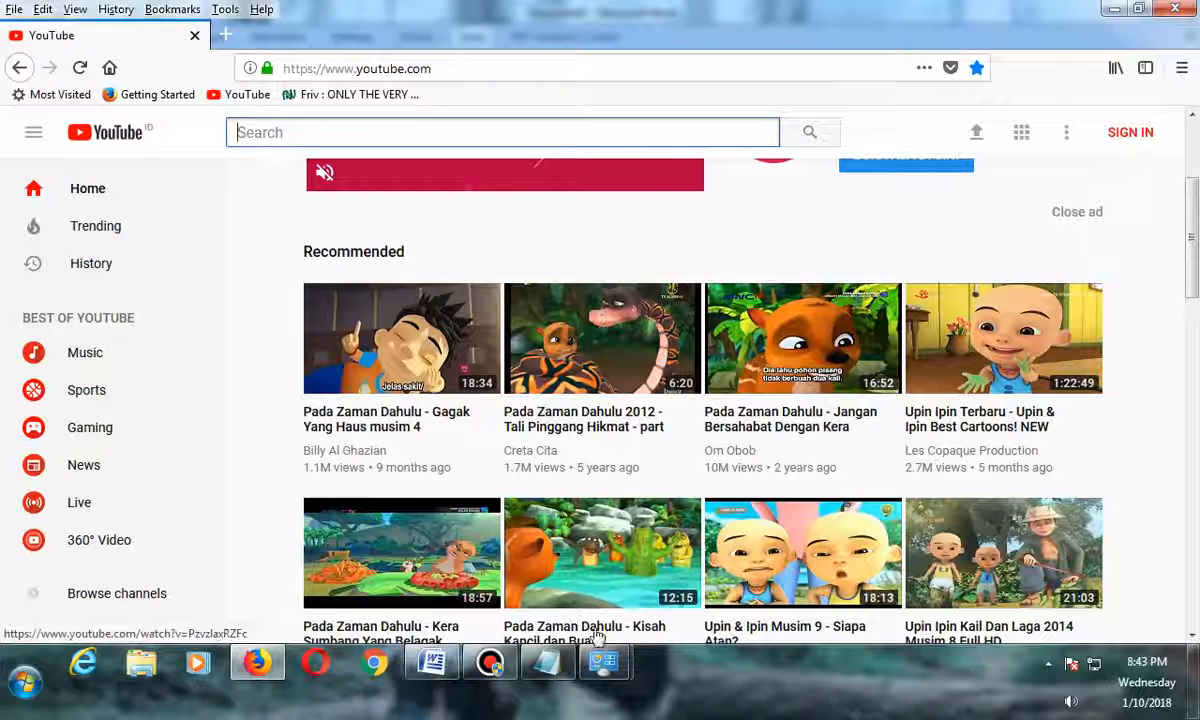
# Close the Network Connection Details and Local Area Connection Status windows.
pyautogui.moveTo(604, 662)
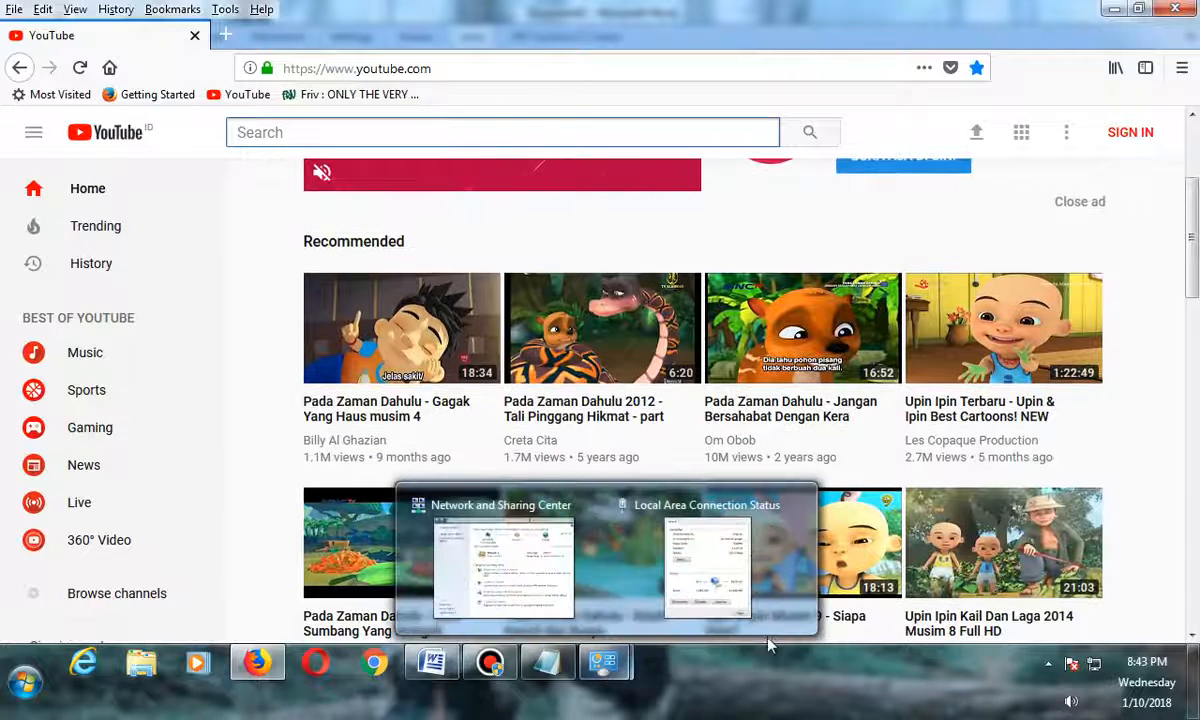
pyautogui.click(677, 530)
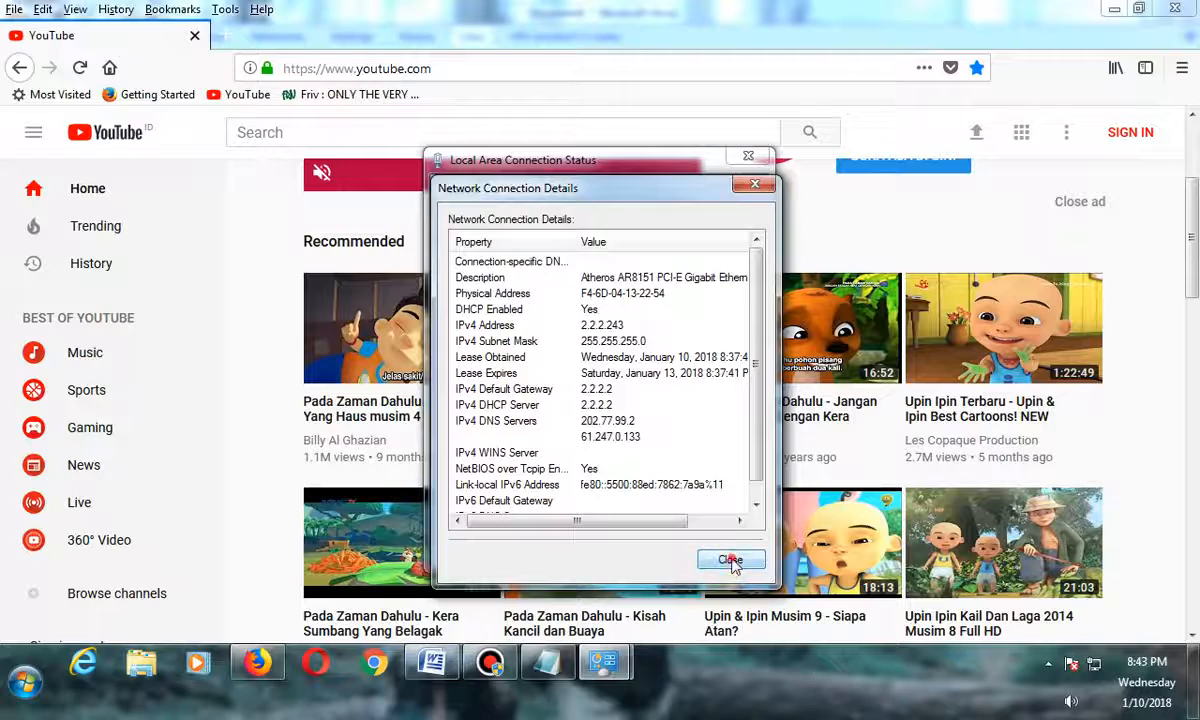
pyautogui.click(724, 553)
pyautogui.click(722, 549)
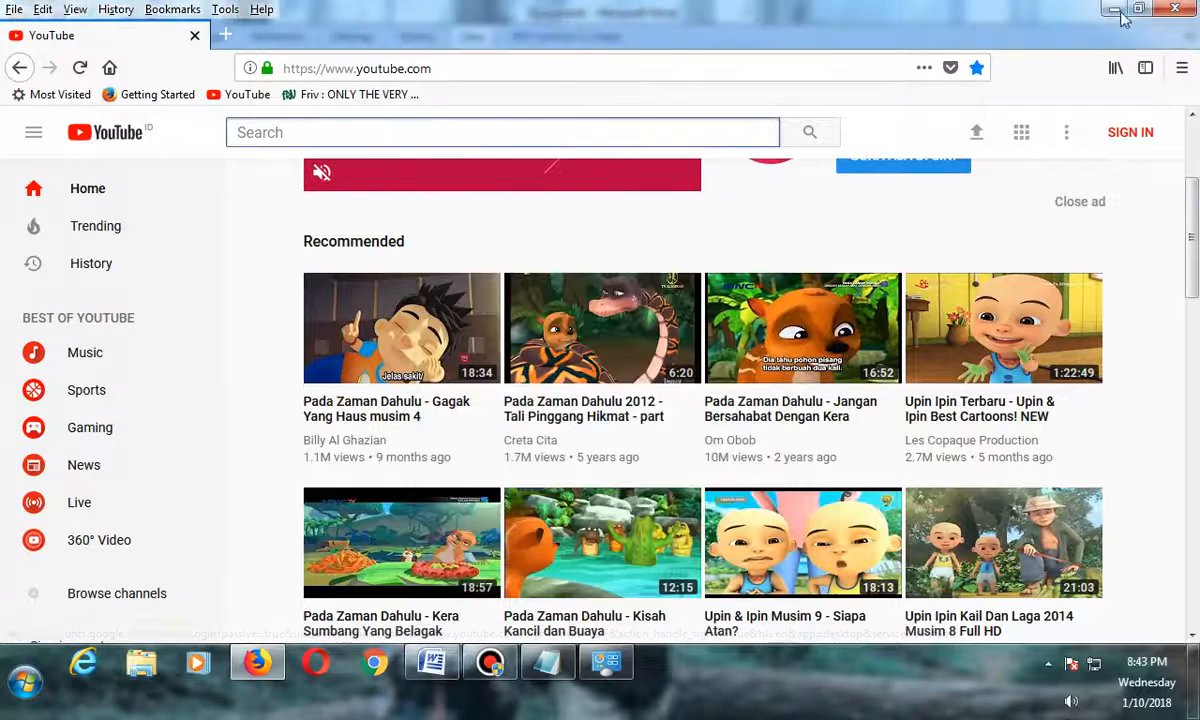
# Reopen the Local Area Connection details to check the IPv4 default gateway, then close both dialogs.
pyautogui.click(1114, 8)
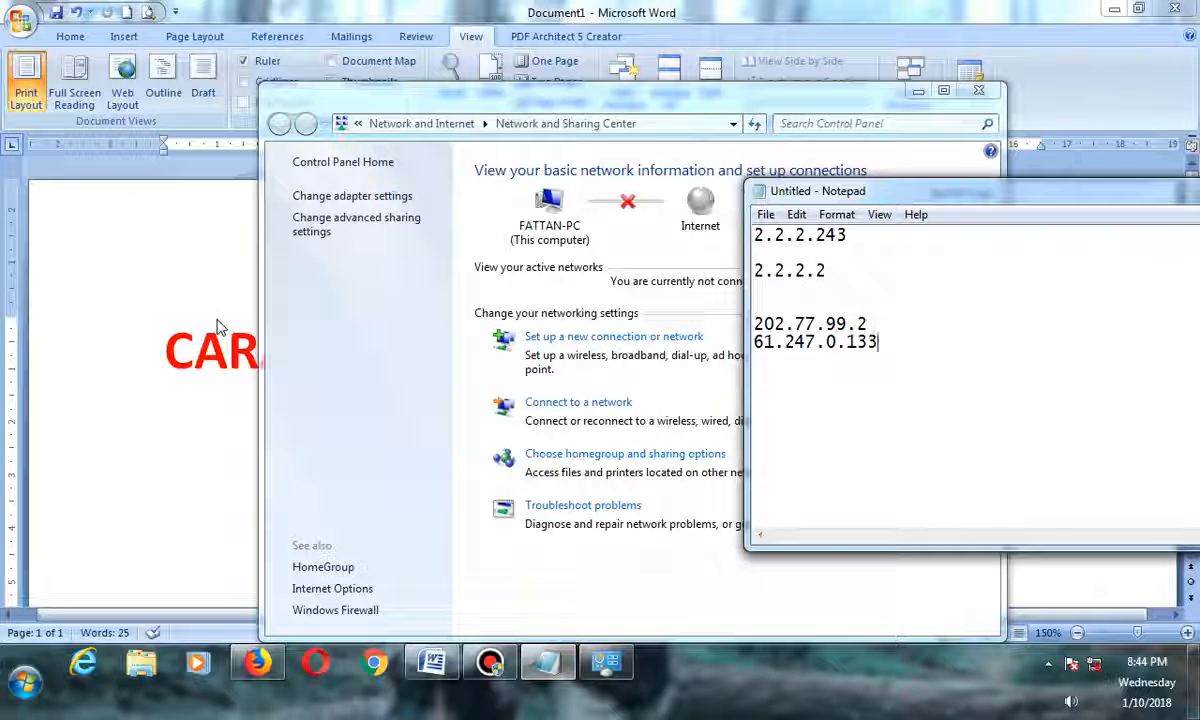
pyautogui.click(340, 338)
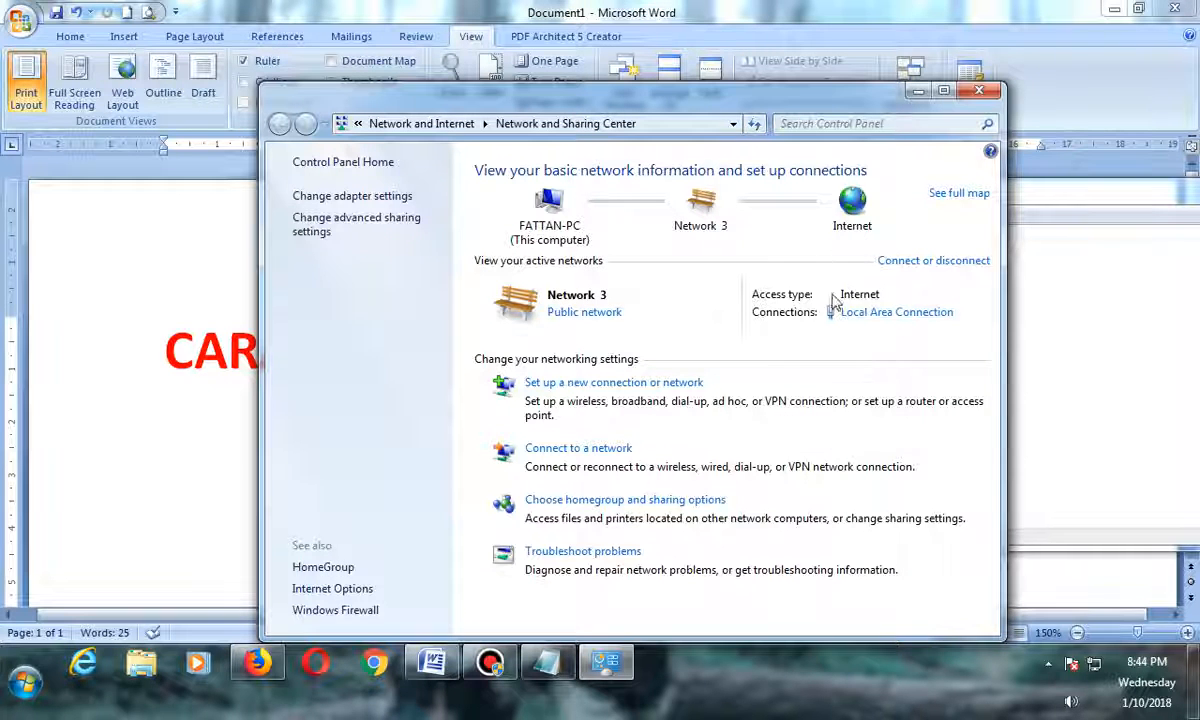
pyautogui.click(874, 313)
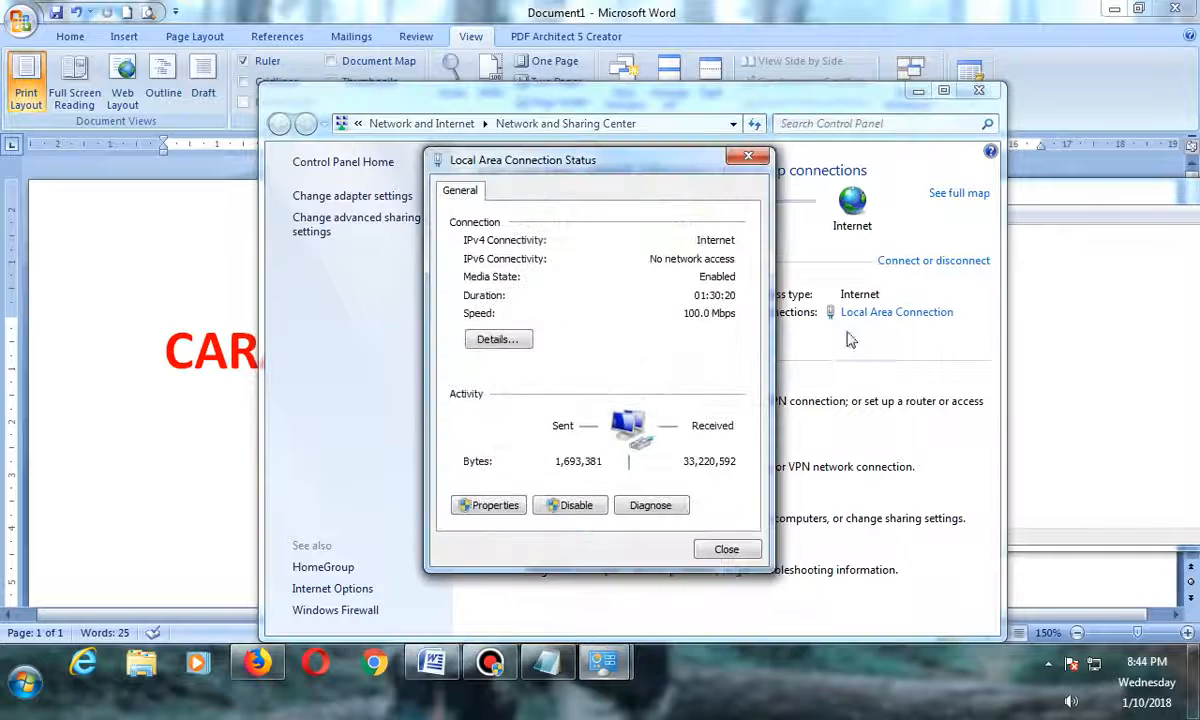
pyautogui.click(491, 338)
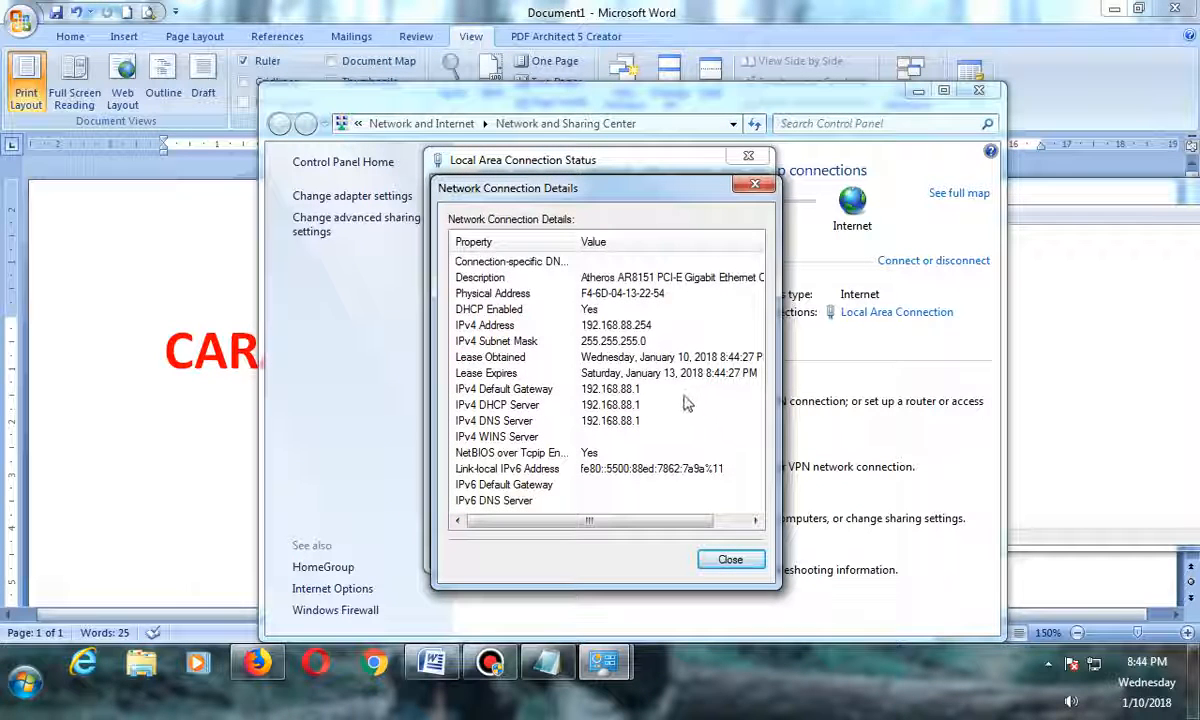
pyautogui.click(560, 389)
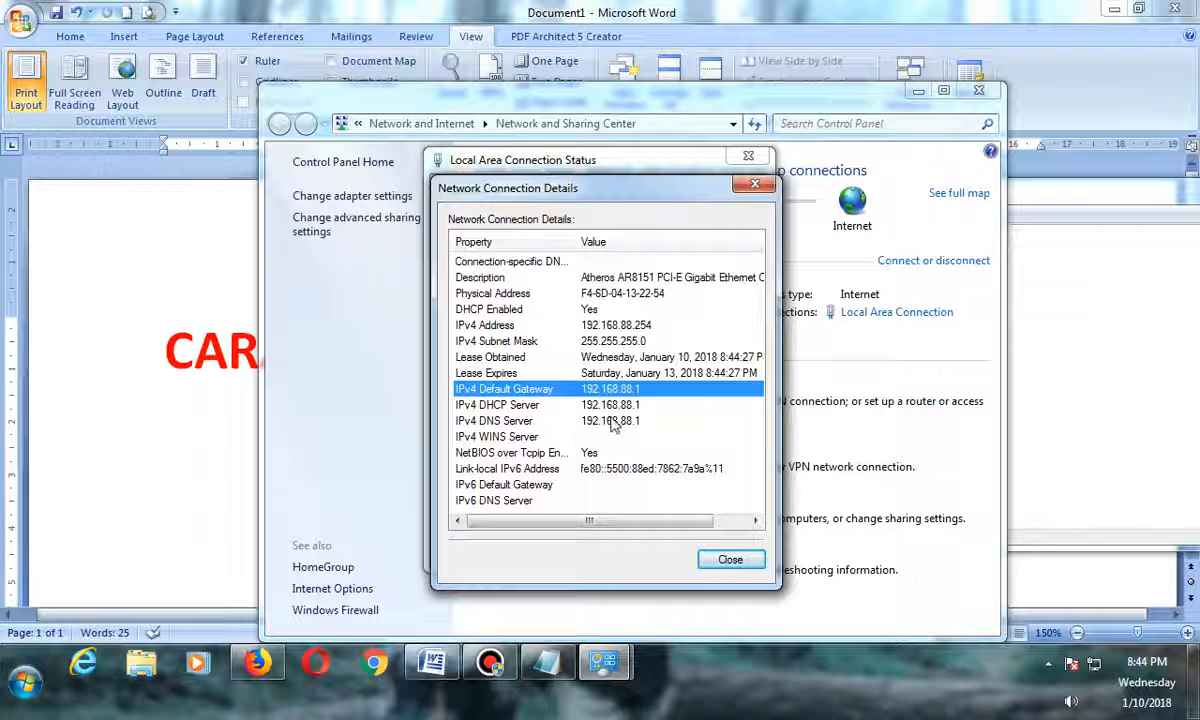
pyautogui.click(731, 561)
pyautogui.click(735, 555)
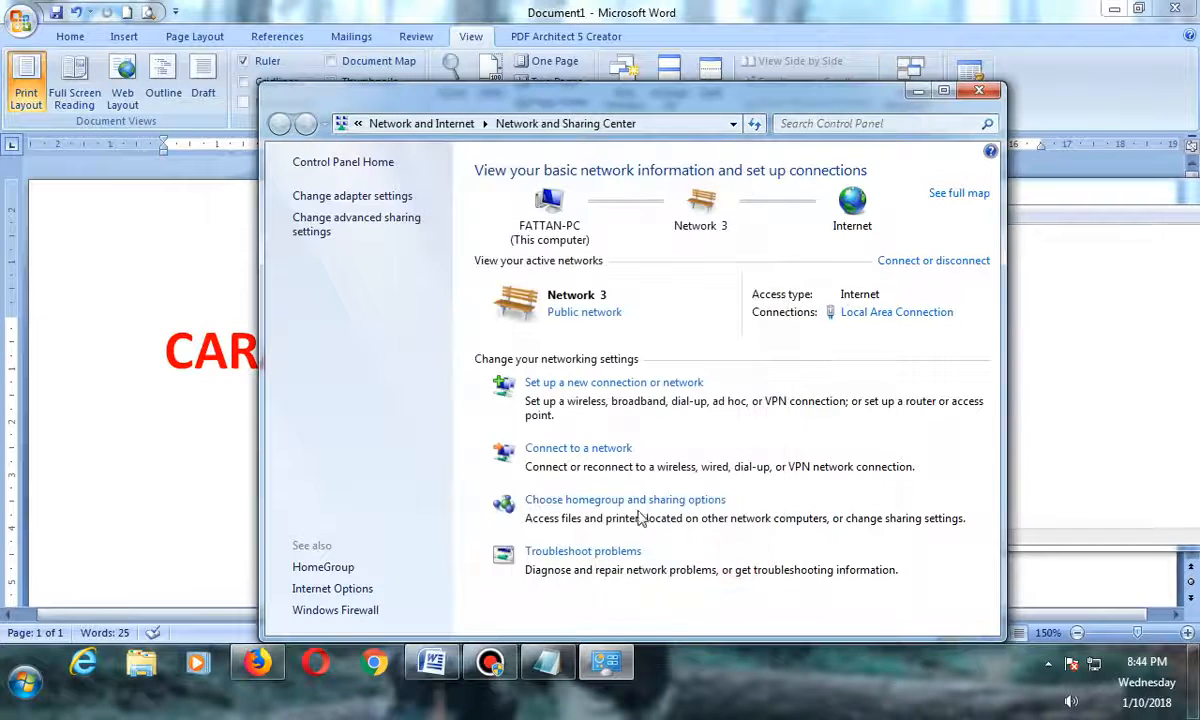
# Launch WinBox, connect to the discovered MikroTik router as admin, and remove its default configuration.
pyautogui.click(1113, 10)
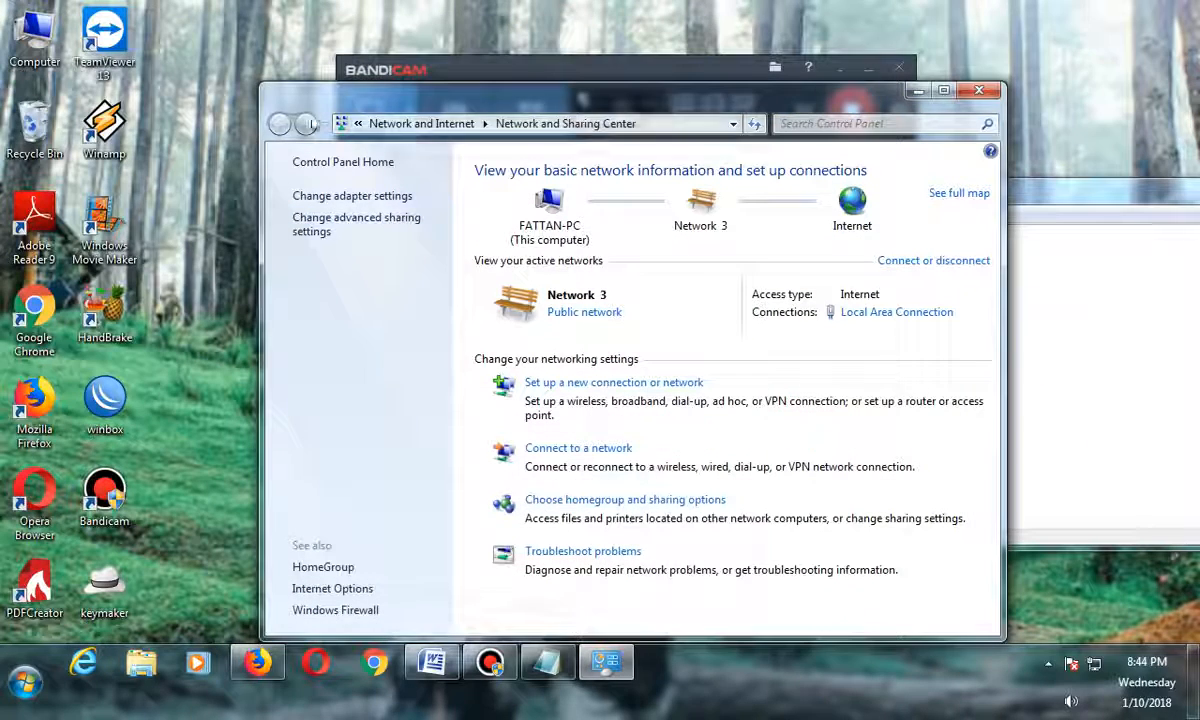
pyautogui.doubleClick(105, 400)
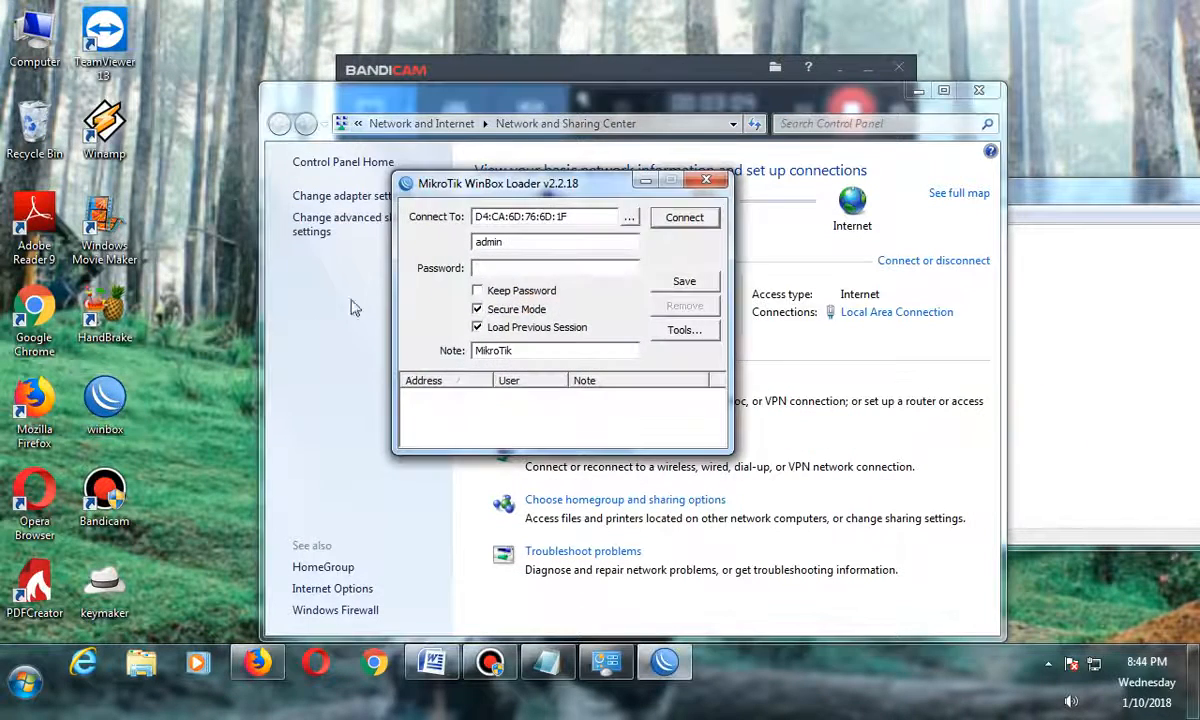
pyautogui.click(629, 216)
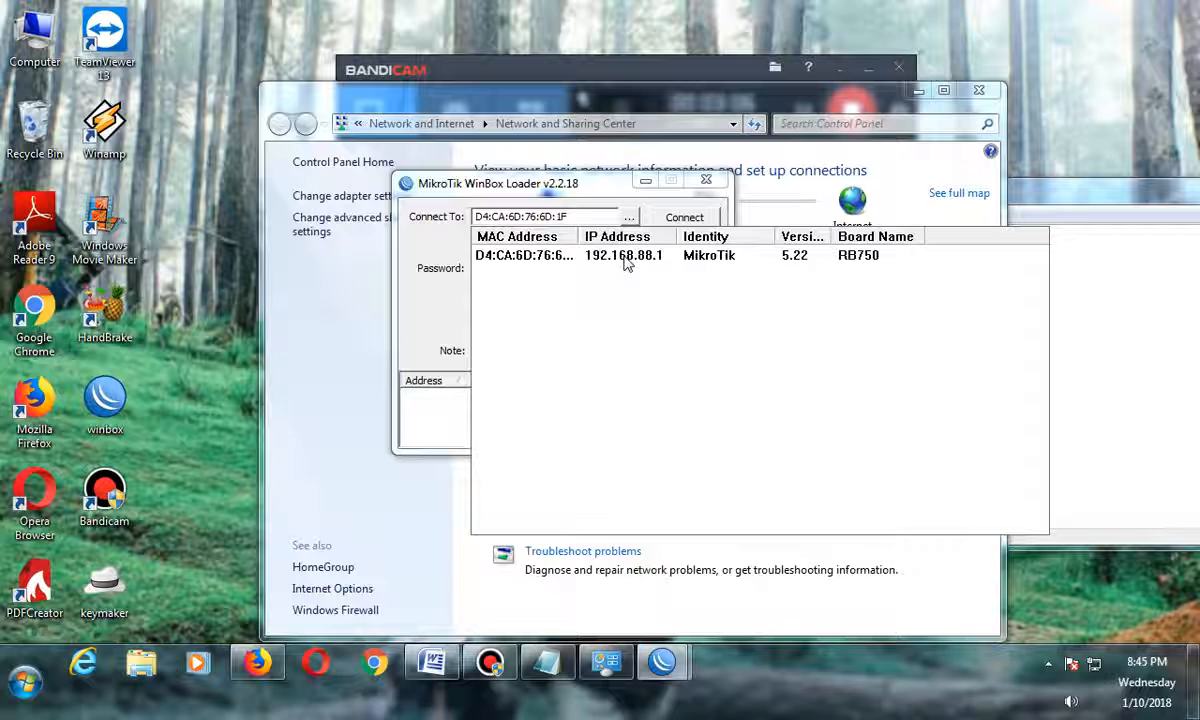
pyautogui.click(534, 260)
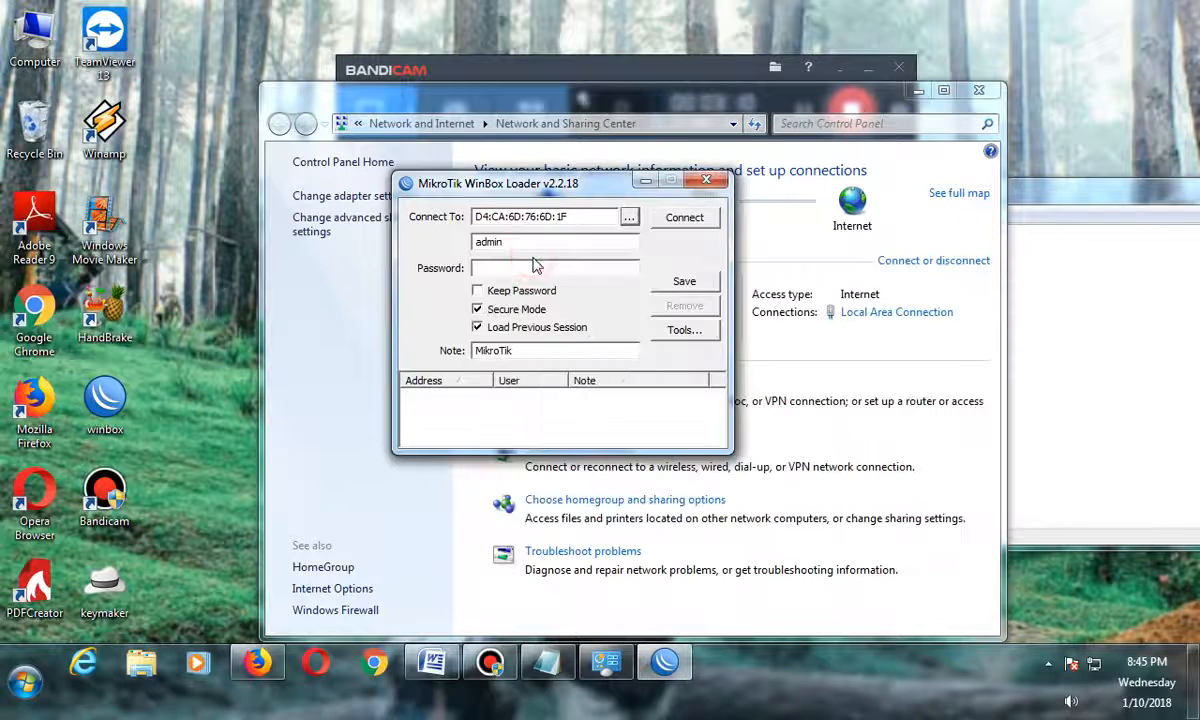
pyautogui.click(700, 226)
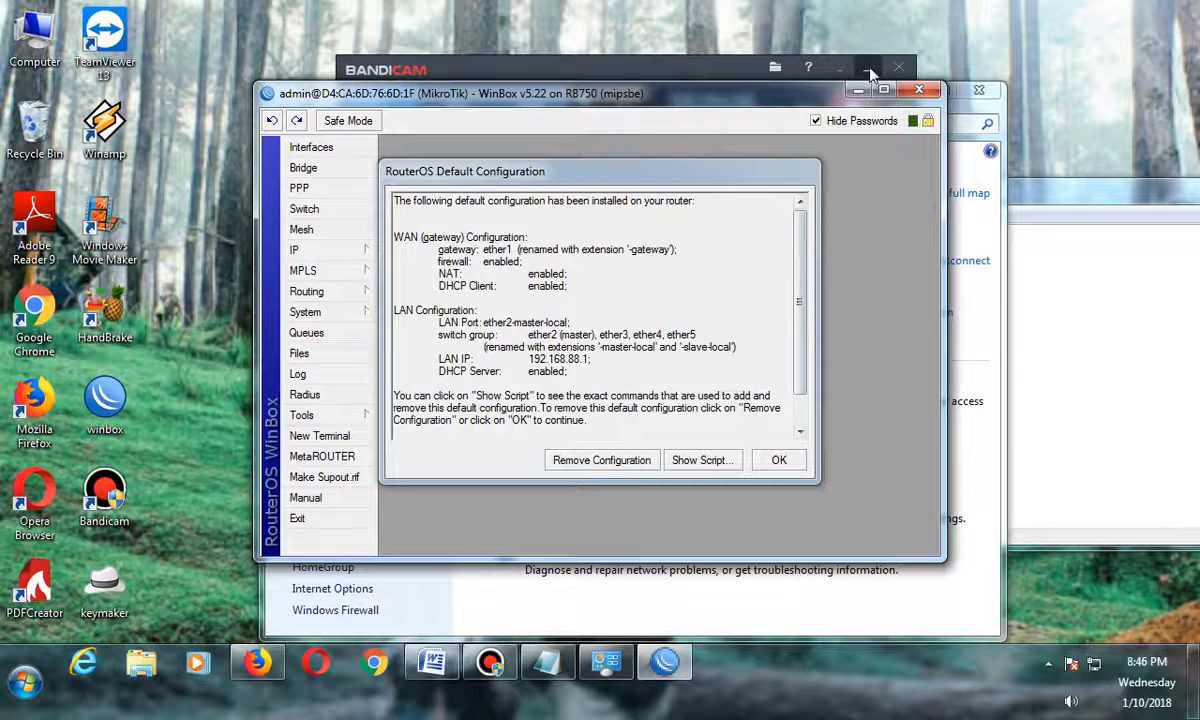
pyautogui.click(587, 466)
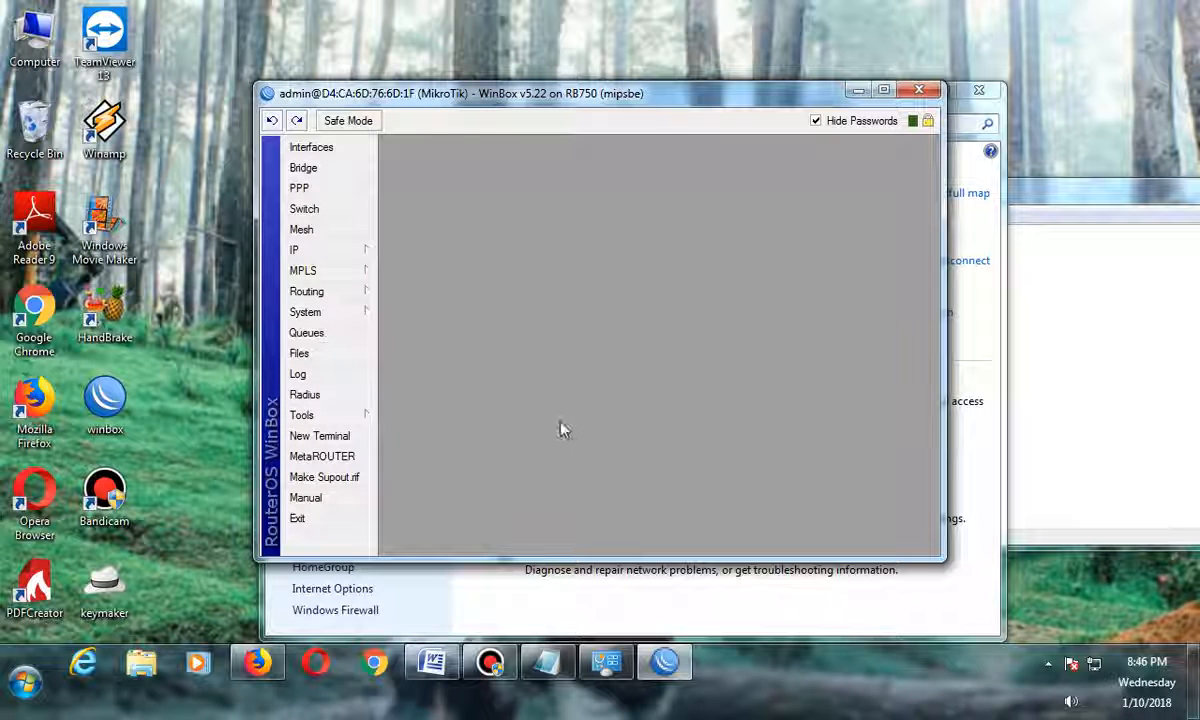
pyautogui.click(919, 90)
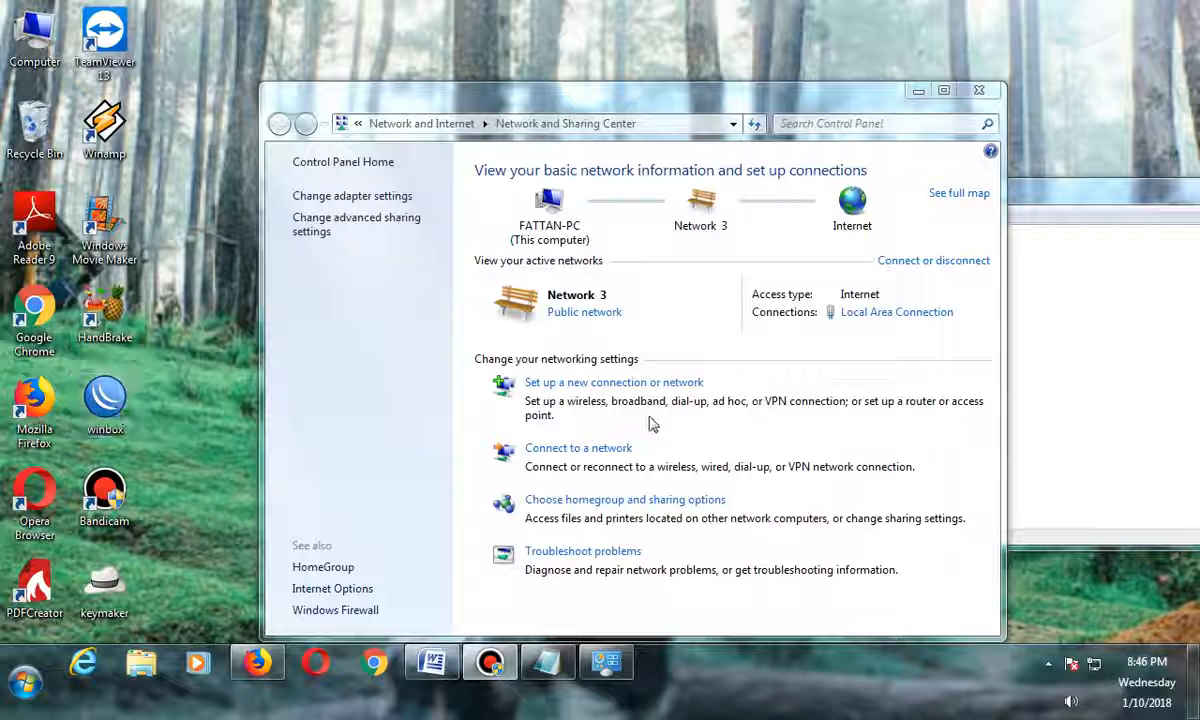
# Reconnect to the router in WinBox by its MAC address and open the Interfaces list.
pyautogui.doubleClick(105, 396)
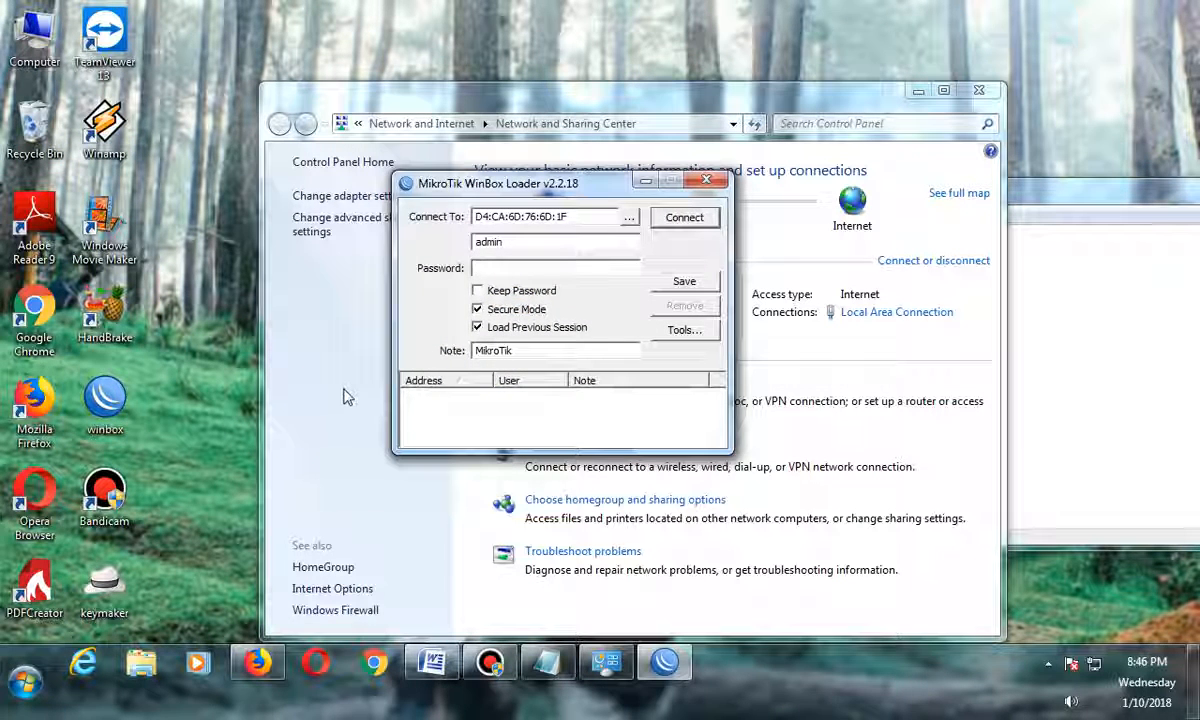
pyautogui.click(629, 217)
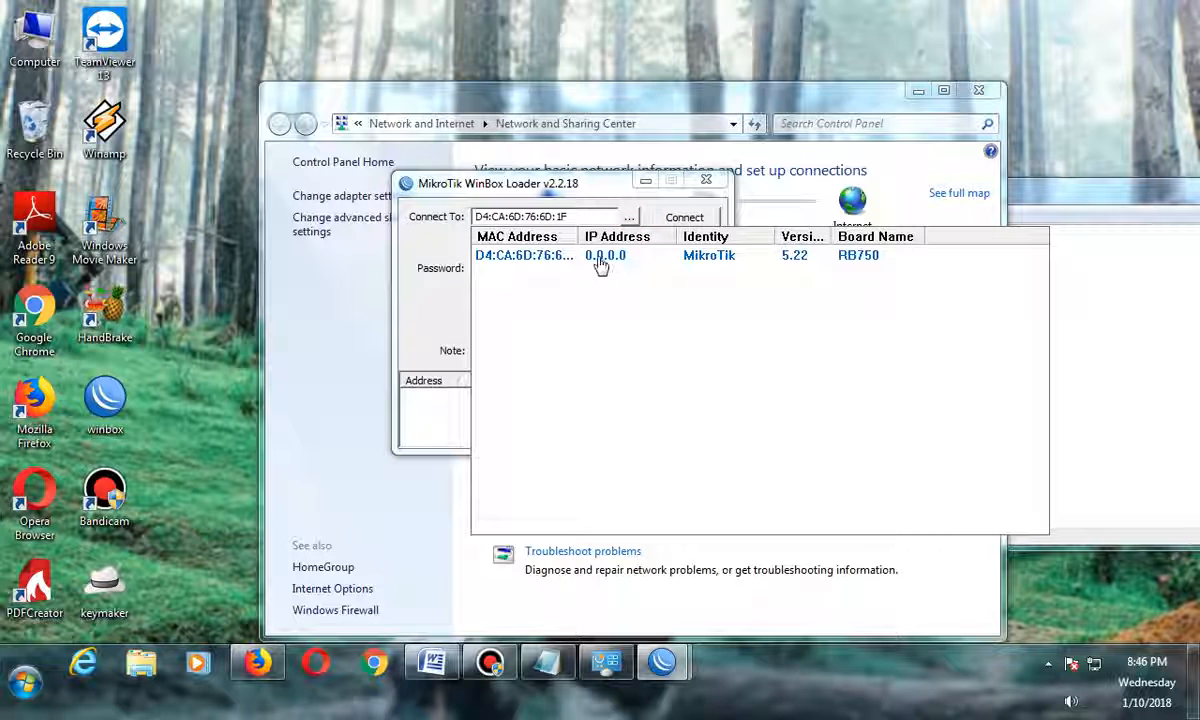
pyautogui.click(525, 262)
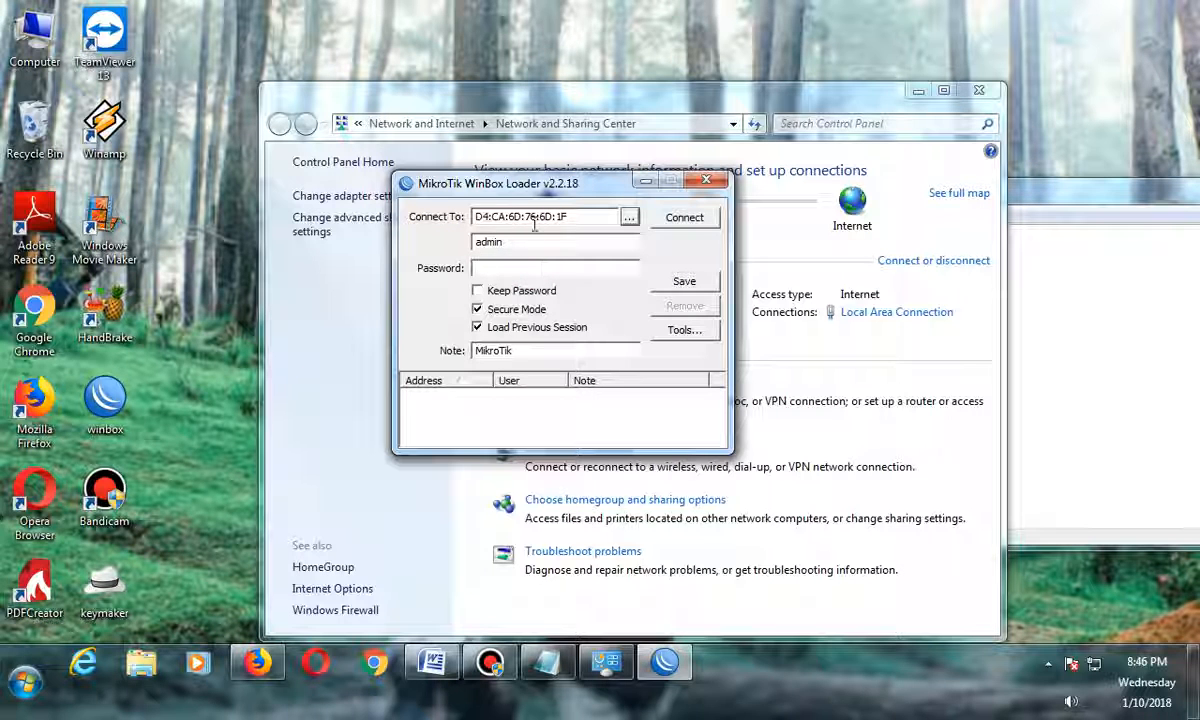
pyautogui.click(520, 266)
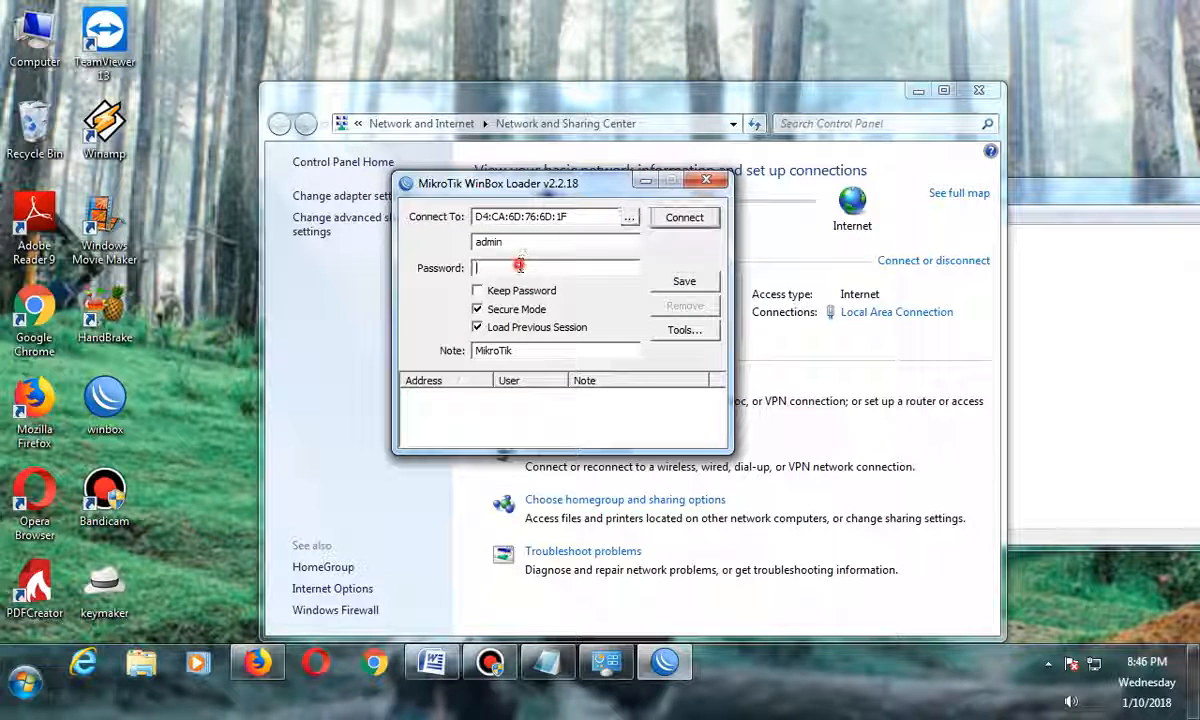
pyautogui.click(676, 228)
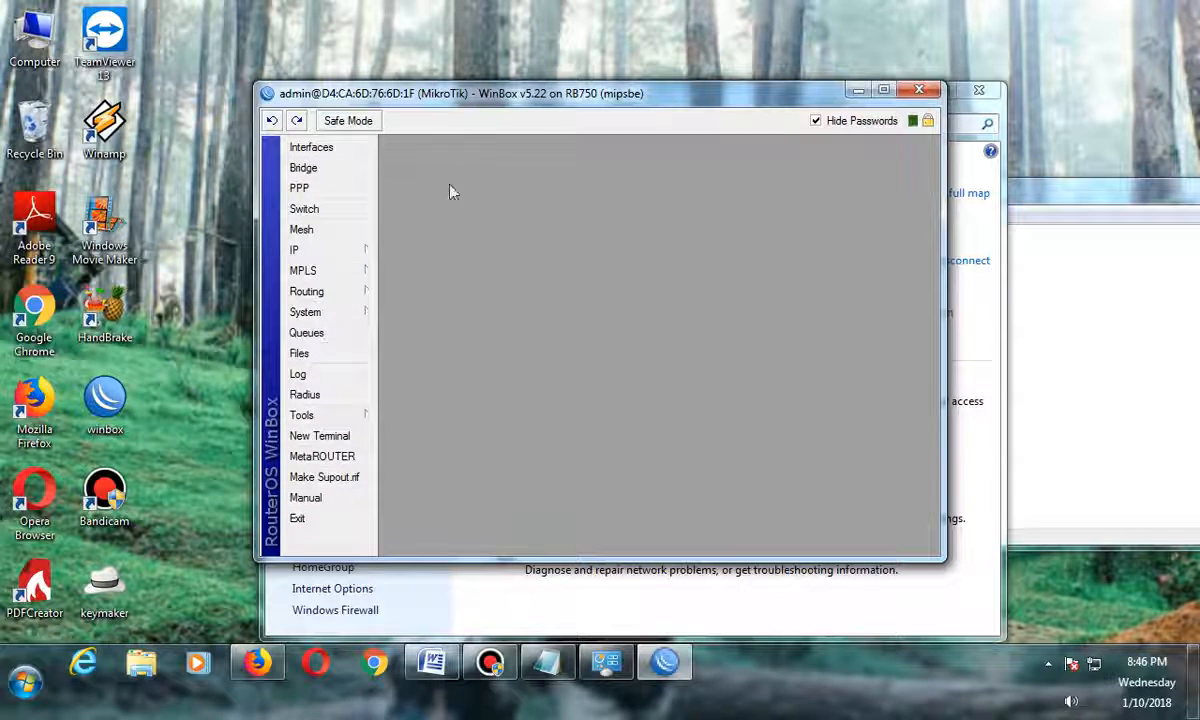
pyautogui.click(361, 148)
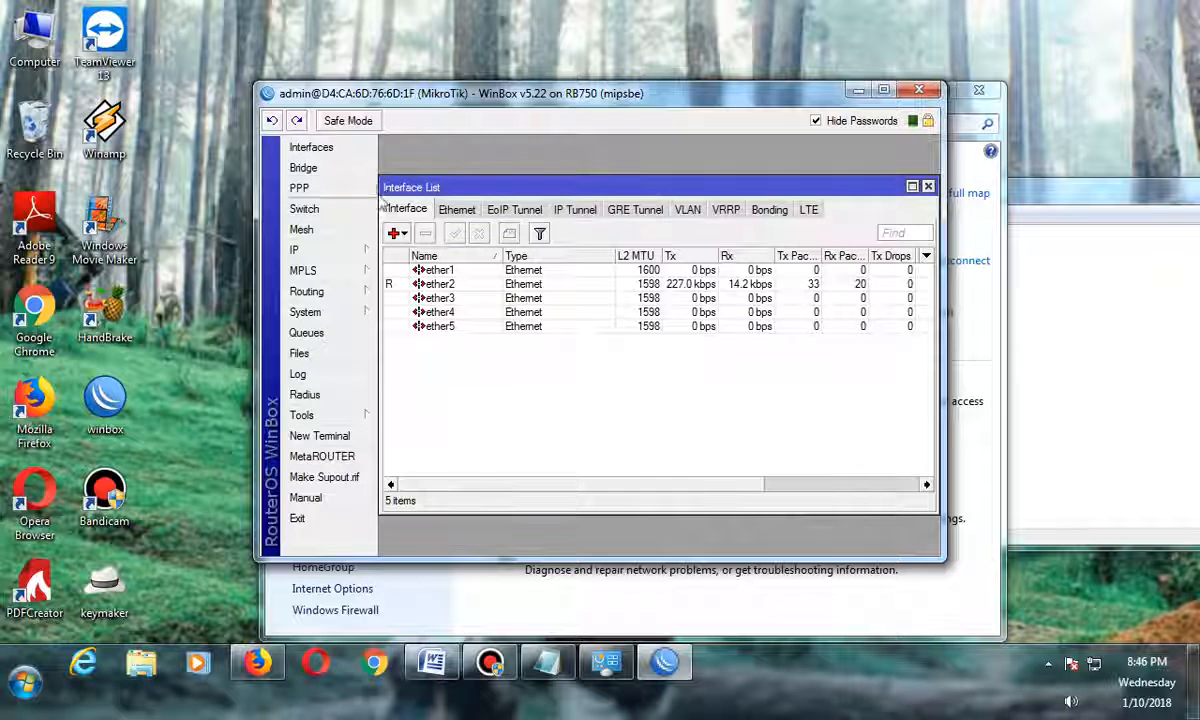
# Switch to Word and review the setup checklist: Interface, IP Address, Routes, DNS, Firewall NAT, DHCP Server.
pyautogui.click(432, 662)
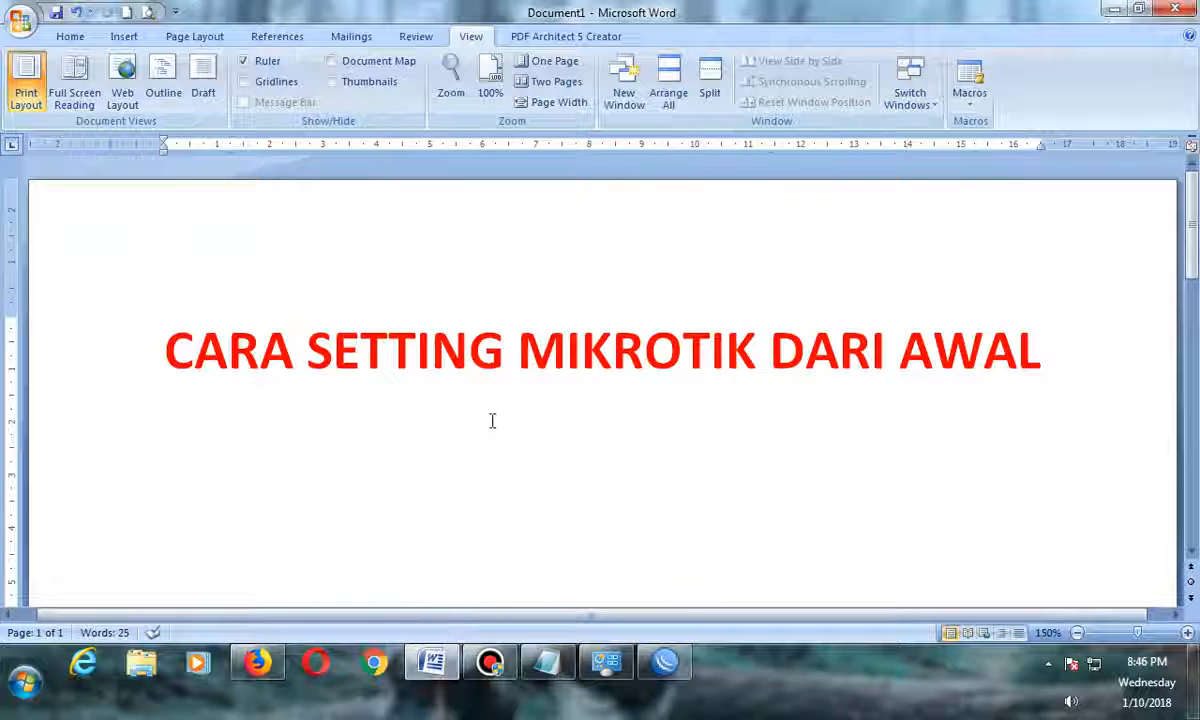
pyautogui.scroll(-8, 495, 418)
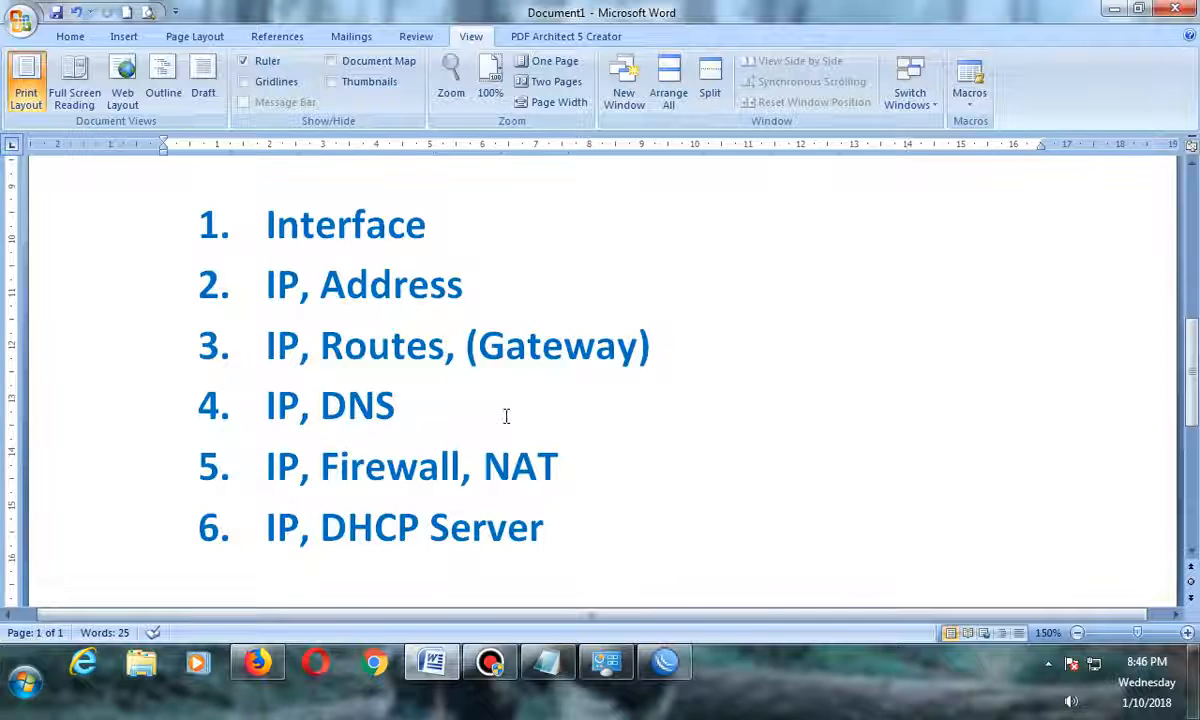
pyautogui.click(190, 210)
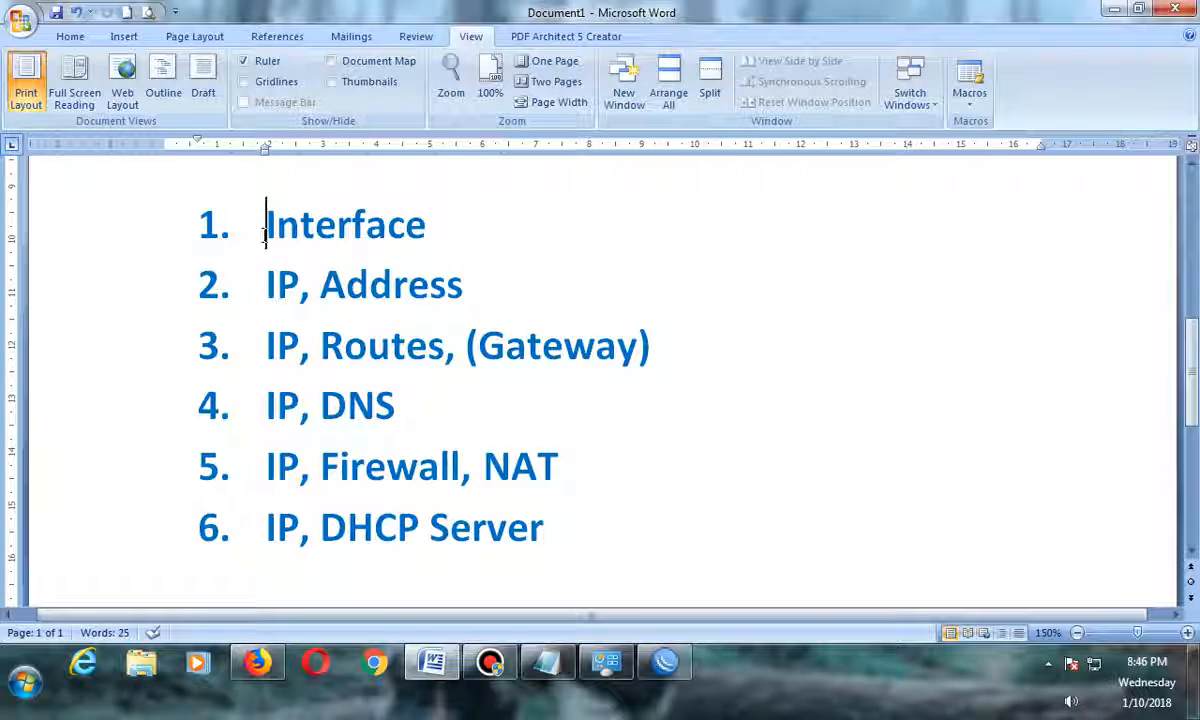
pyautogui.moveTo(265, 236); pyautogui.dragTo(298, 236)
pyautogui.moveTo(293, 236); pyautogui.dragTo(268, 238)
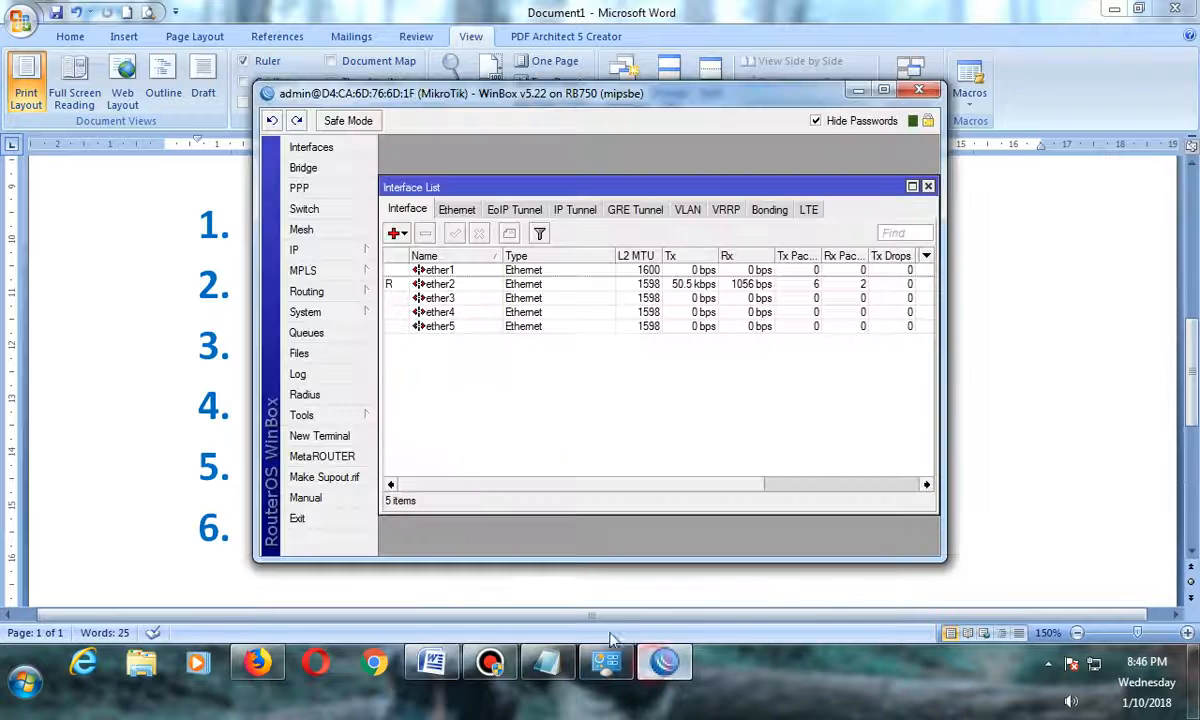
# Rename interface ether1 to ether1-ISP.
pyautogui.click(608, 660)
pyautogui.click(442, 285)
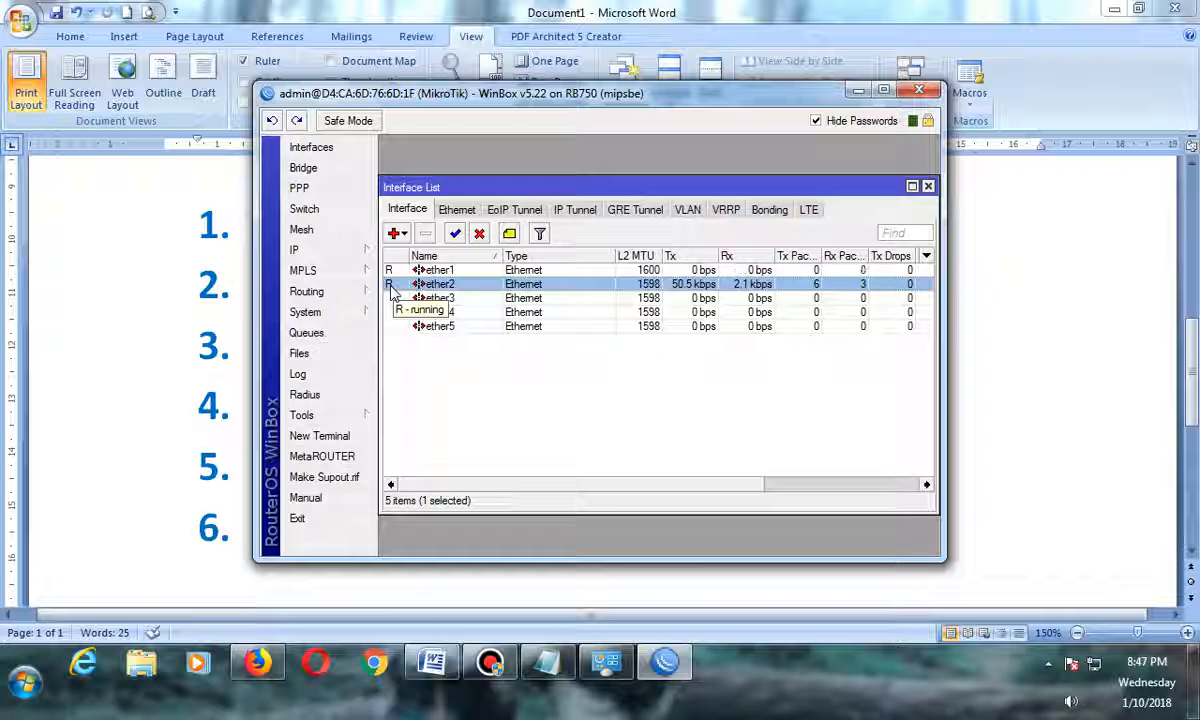
pyautogui.click(390, 270)
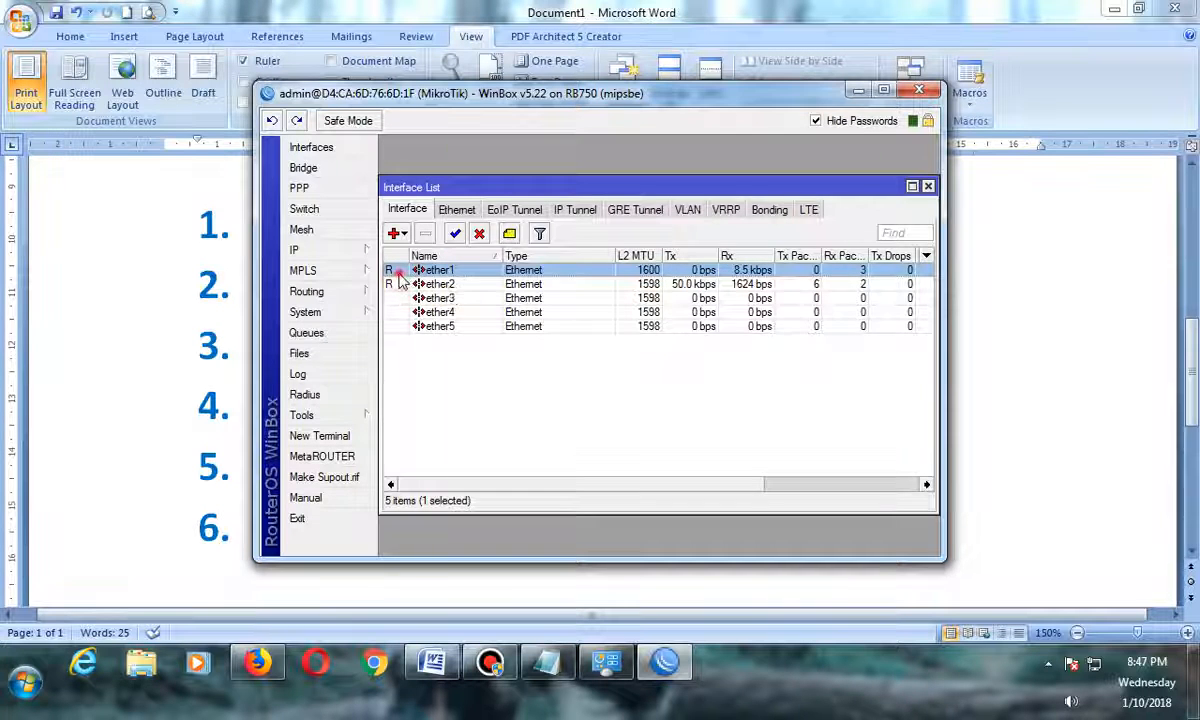
pyautogui.doubleClick(392, 270)
pyautogui.click(596, 197)
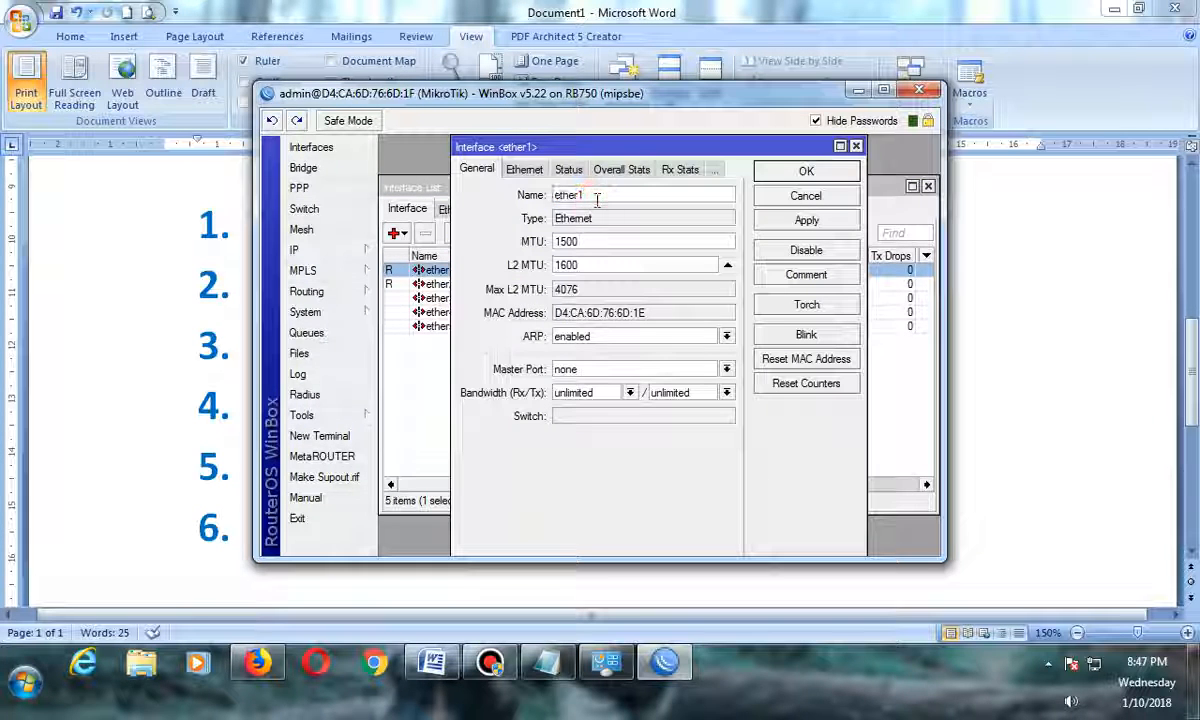
pyautogui.write('-ISP')
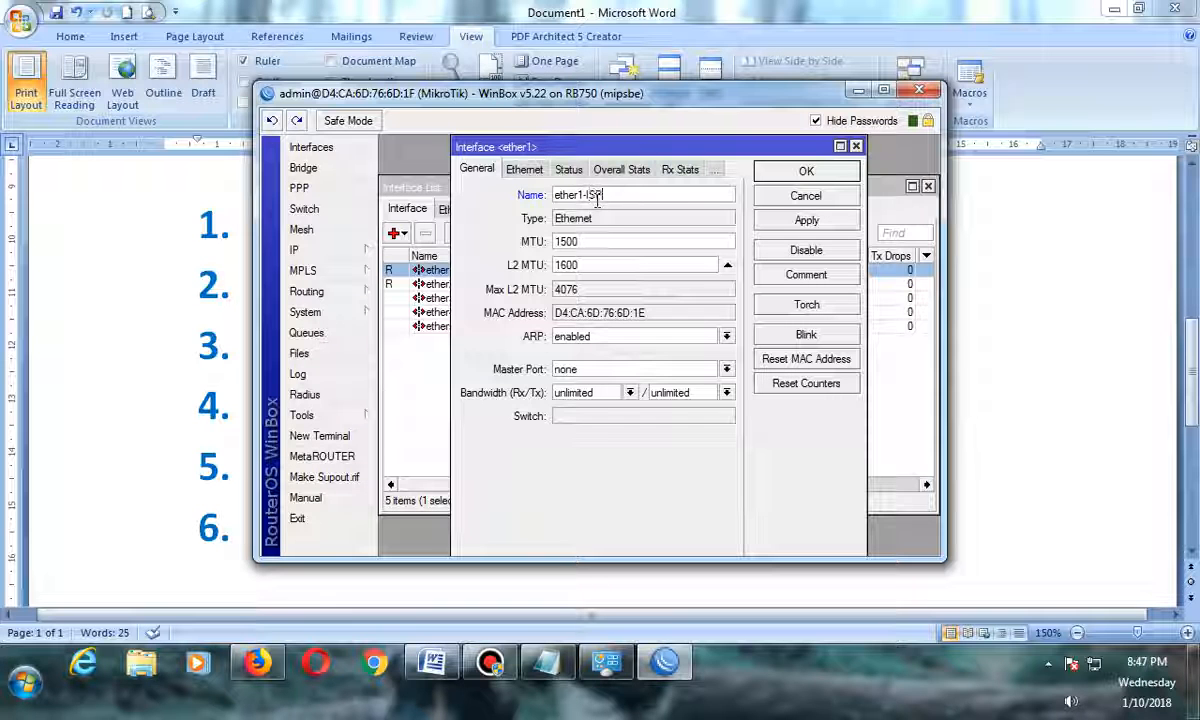
pyautogui.click(780, 171)
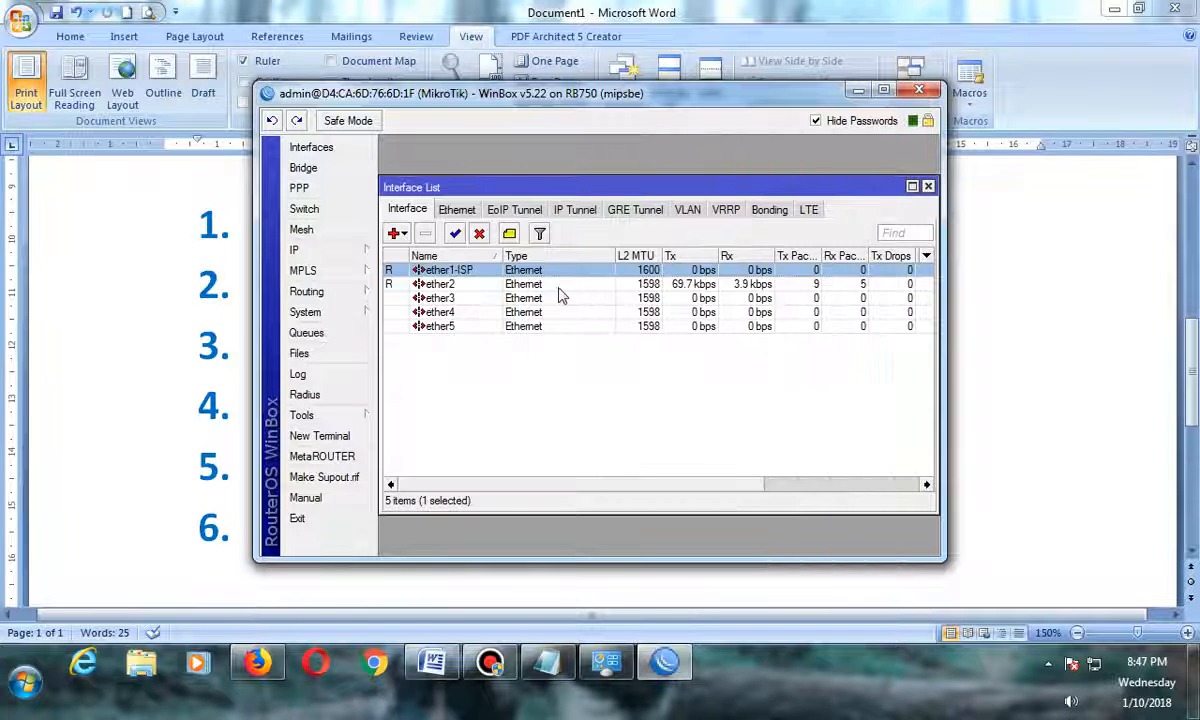
# Rename interface ether2 to ether2-LAN.
pyautogui.click(507, 285)
pyautogui.doubleClick(507, 285)
pyautogui.click(595, 195)
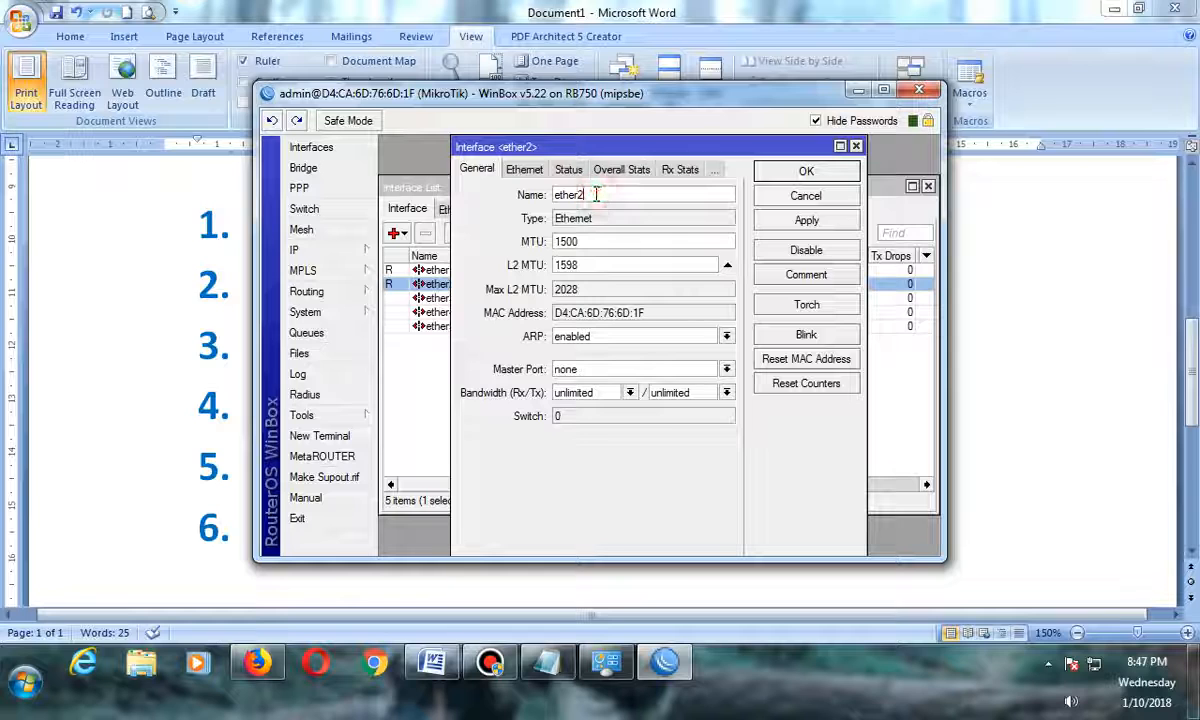
pyautogui.write('-')
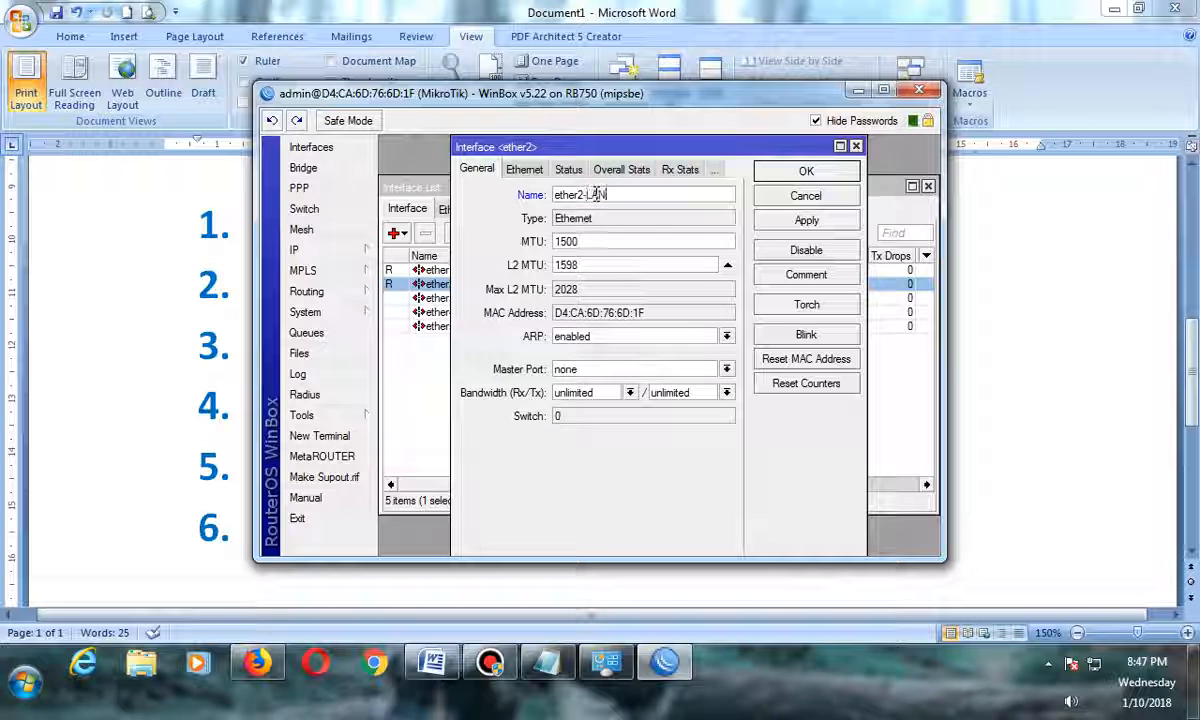
pyautogui.write('LAN')
pyautogui.press('Return')
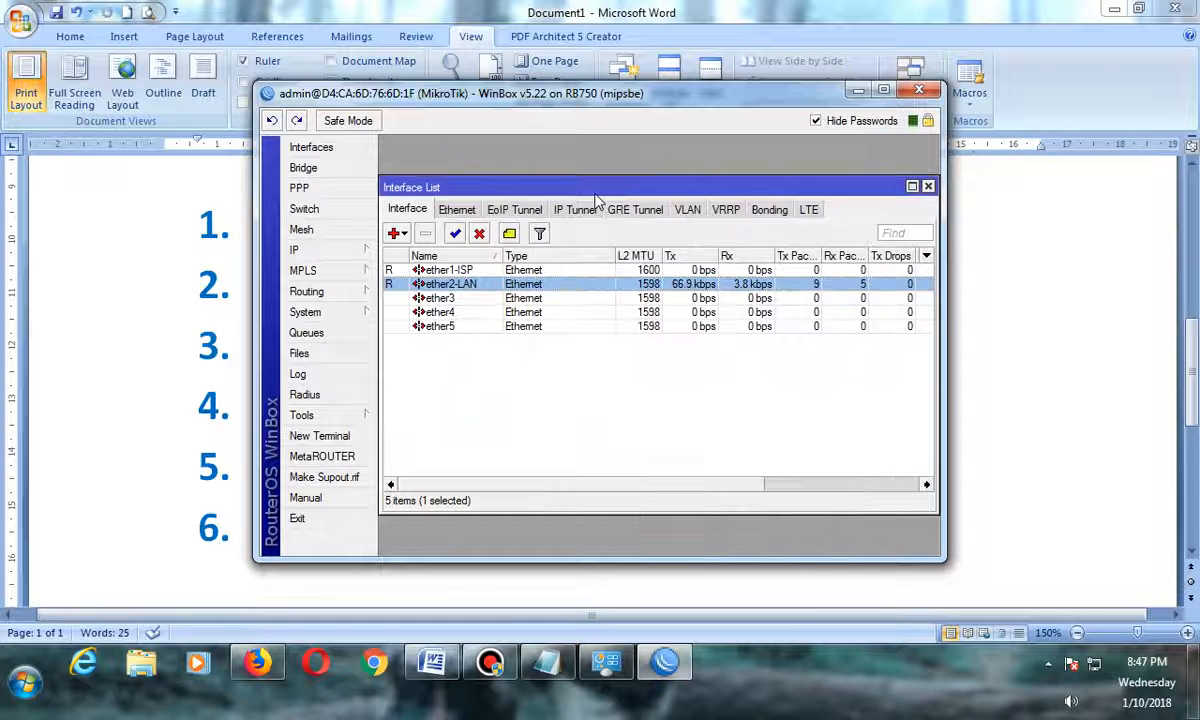
# Add the IP address 192.168.10.1/24 on interface ether2-LAN.
pyautogui.click(220, 405)
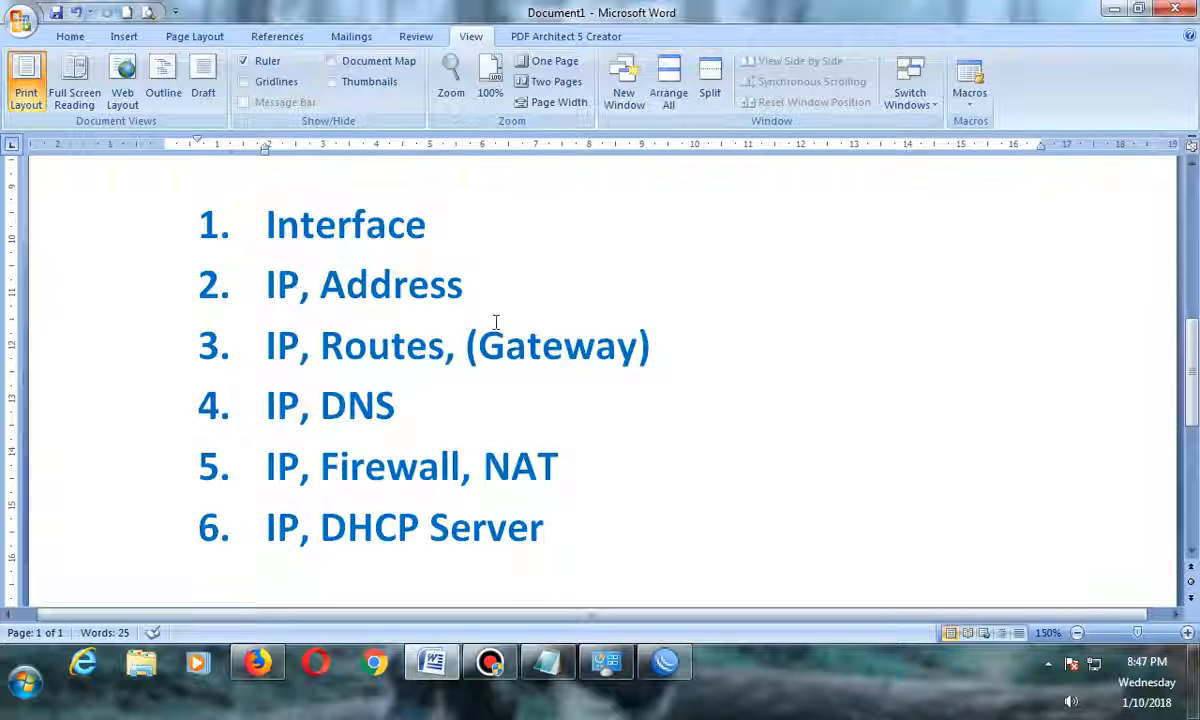
pyautogui.click(665, 662)
pyautogui.click(336, 248)
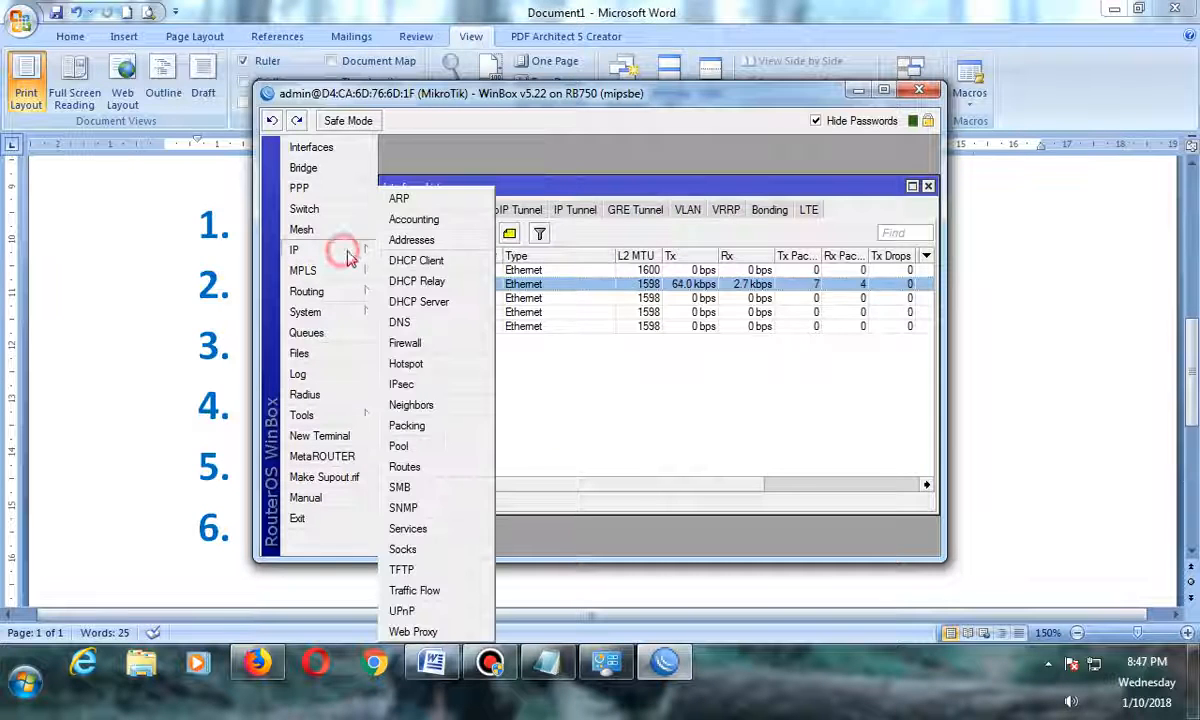
pyautogui.click(410, 238)
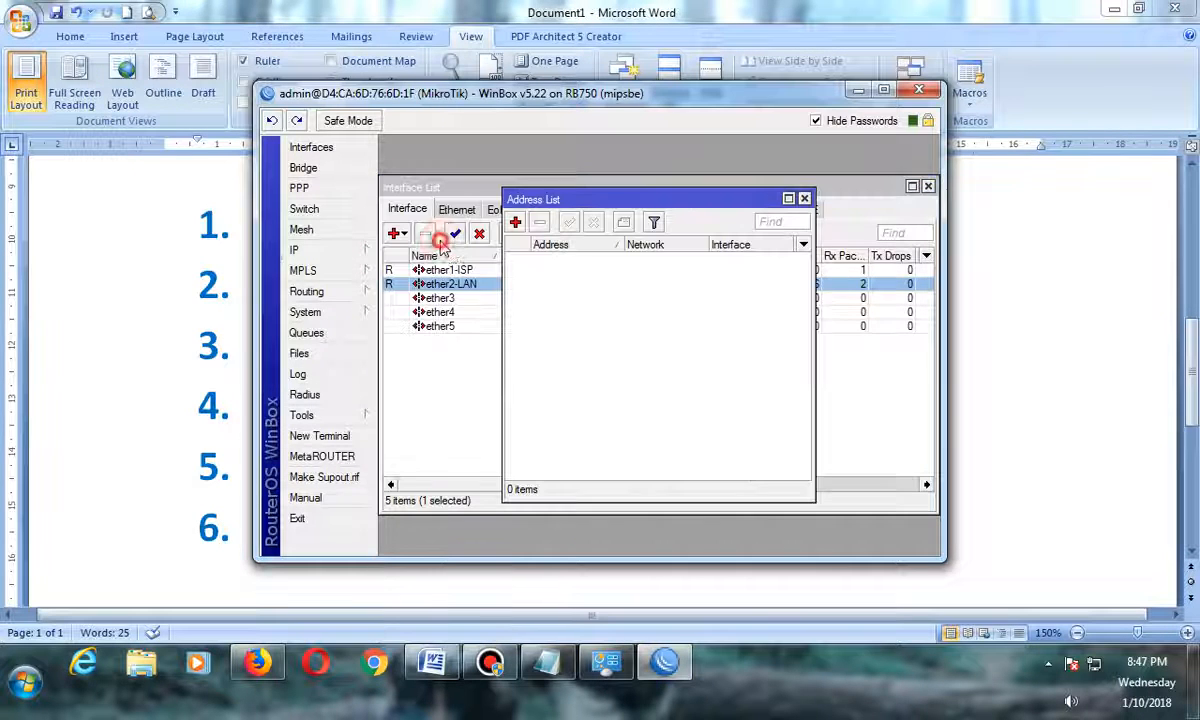
pyautogui.click(515, 222)
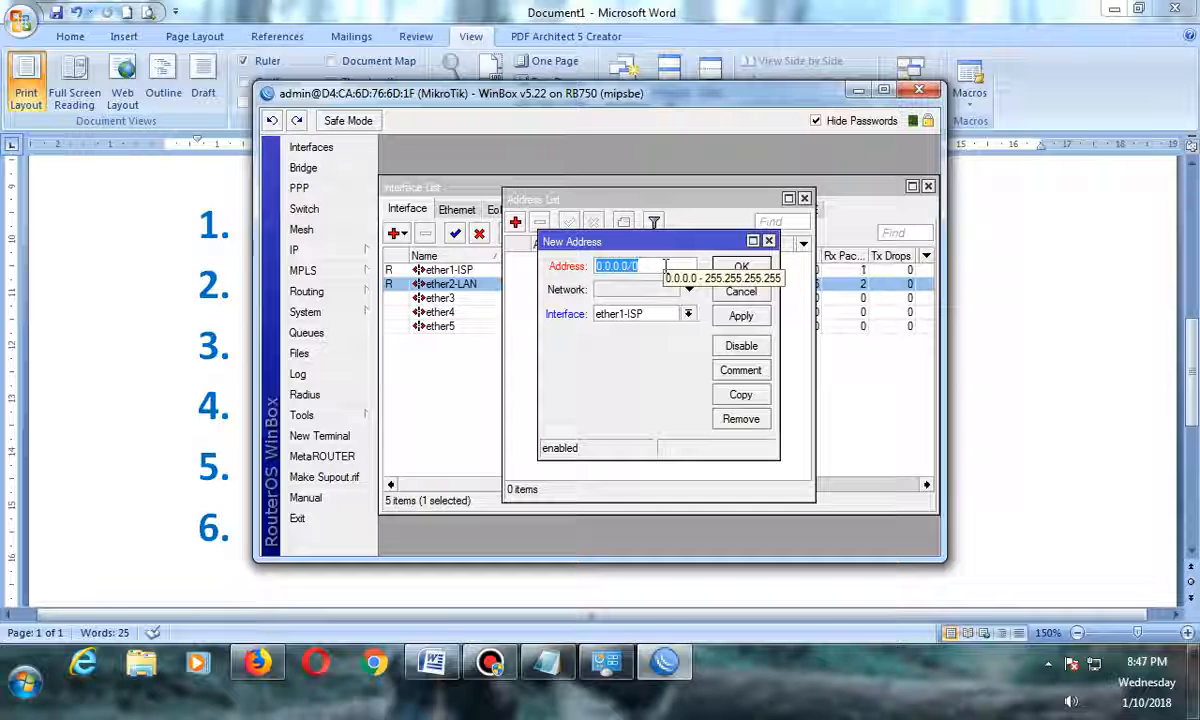
pyautogui.write('192')
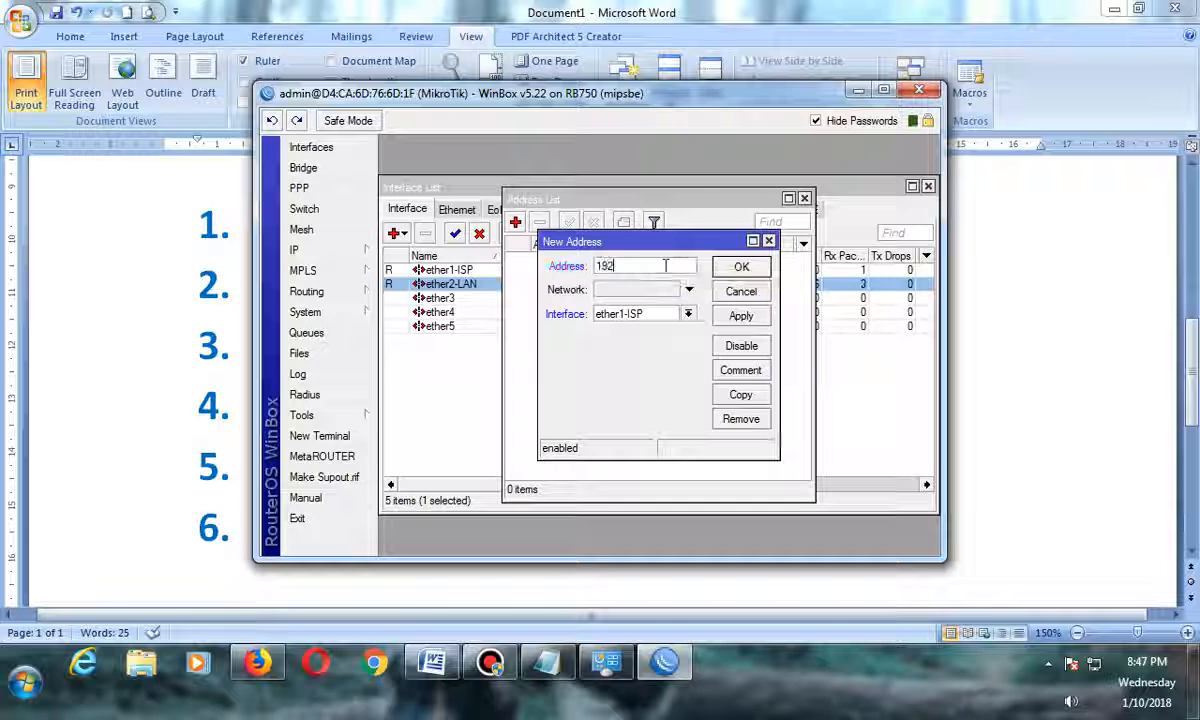
pyautogui.write('.168.10')
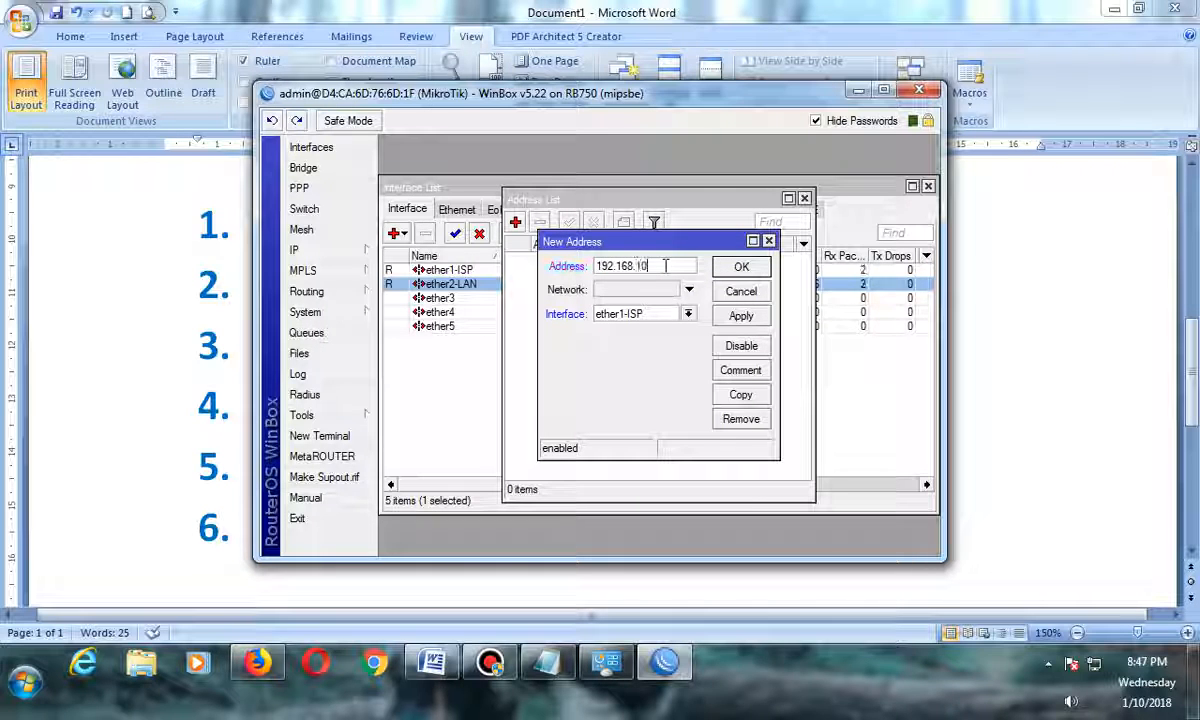
pyautogui.write('.1')
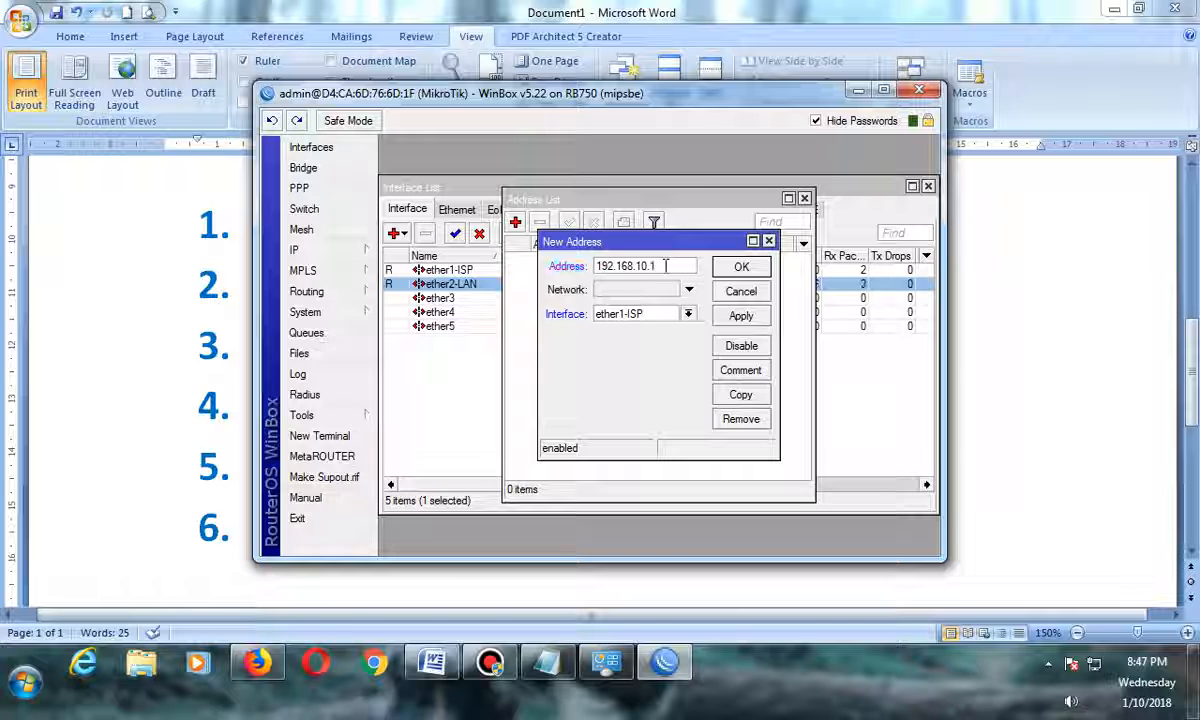
pyautogui.write('/24')
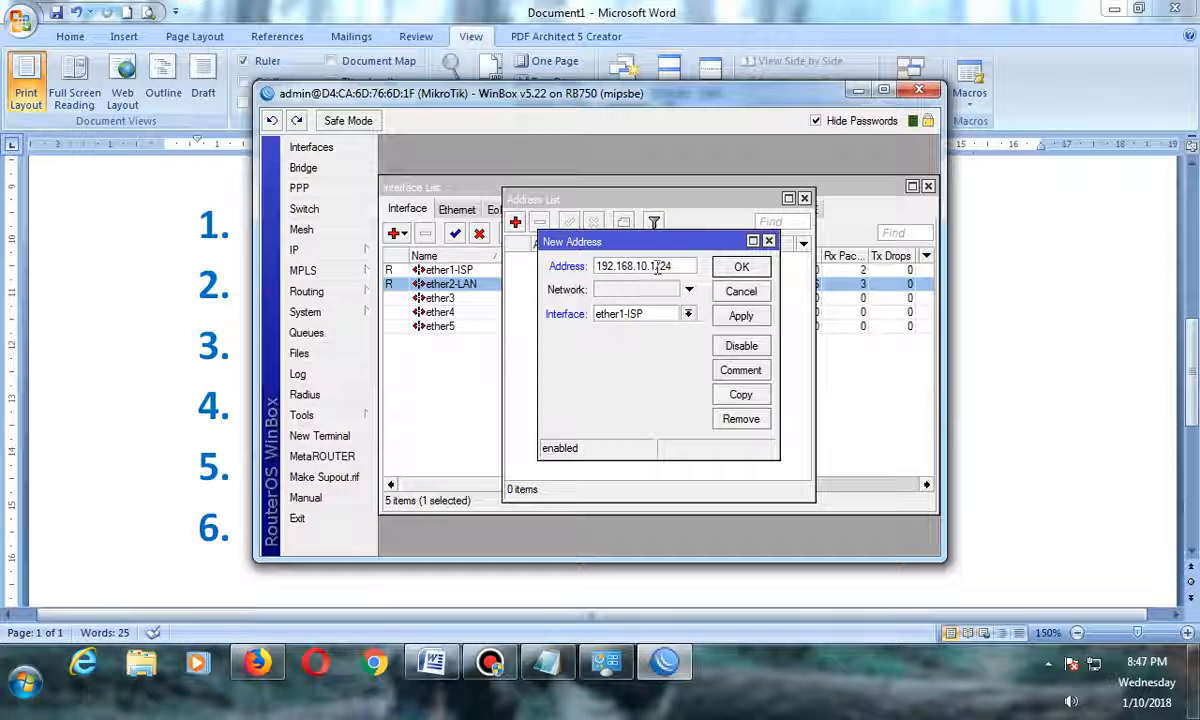
pyautogui.moveTo(657, 266); pyautogui.dragTo(637, 268)
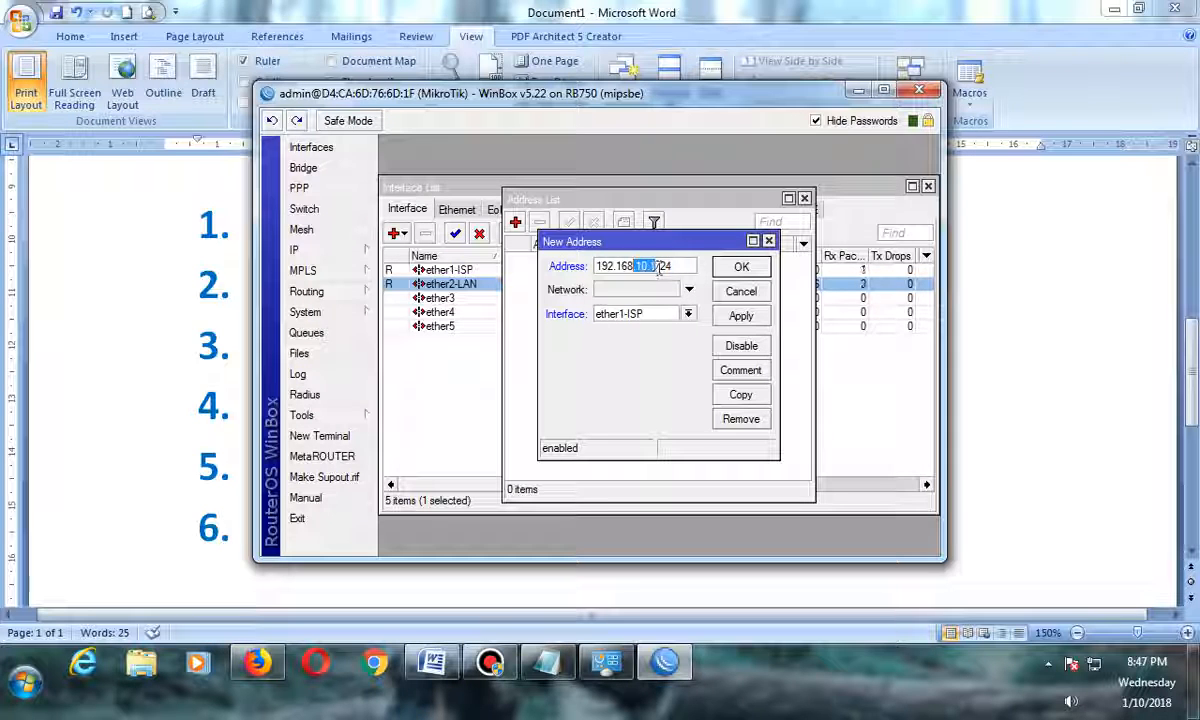
pyautogui.click(689, 316)
pyautogui.click(648, 340)
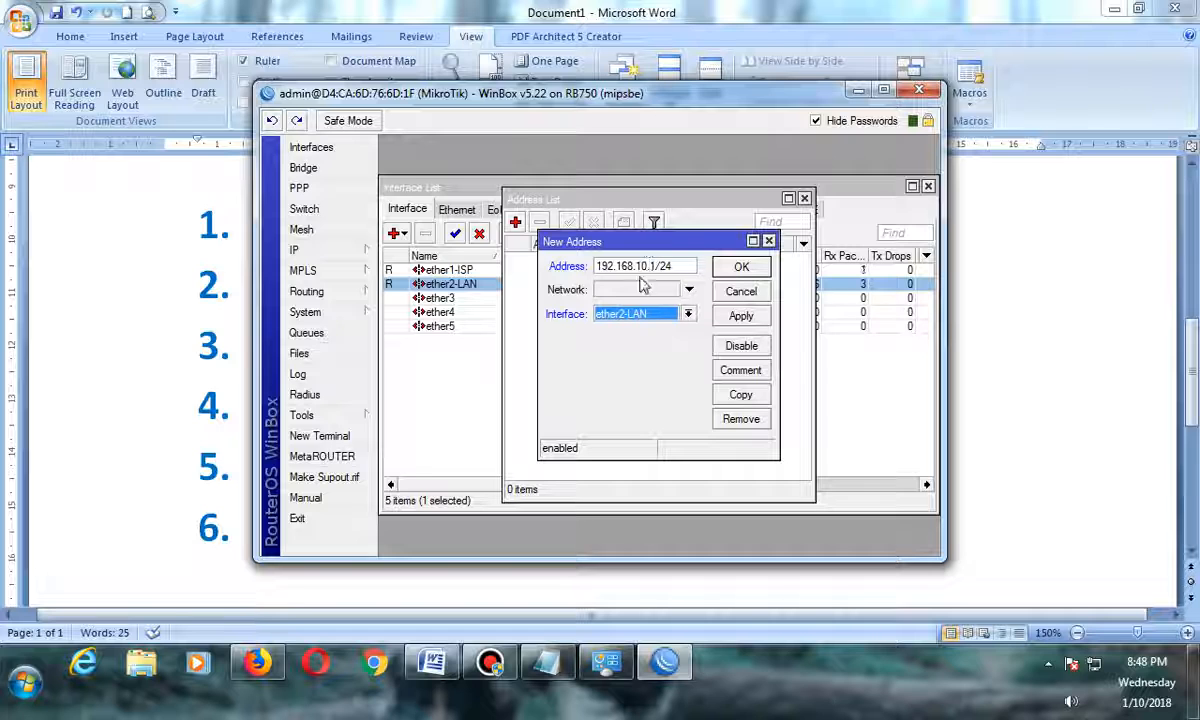
pyautogui.click(740, 316)
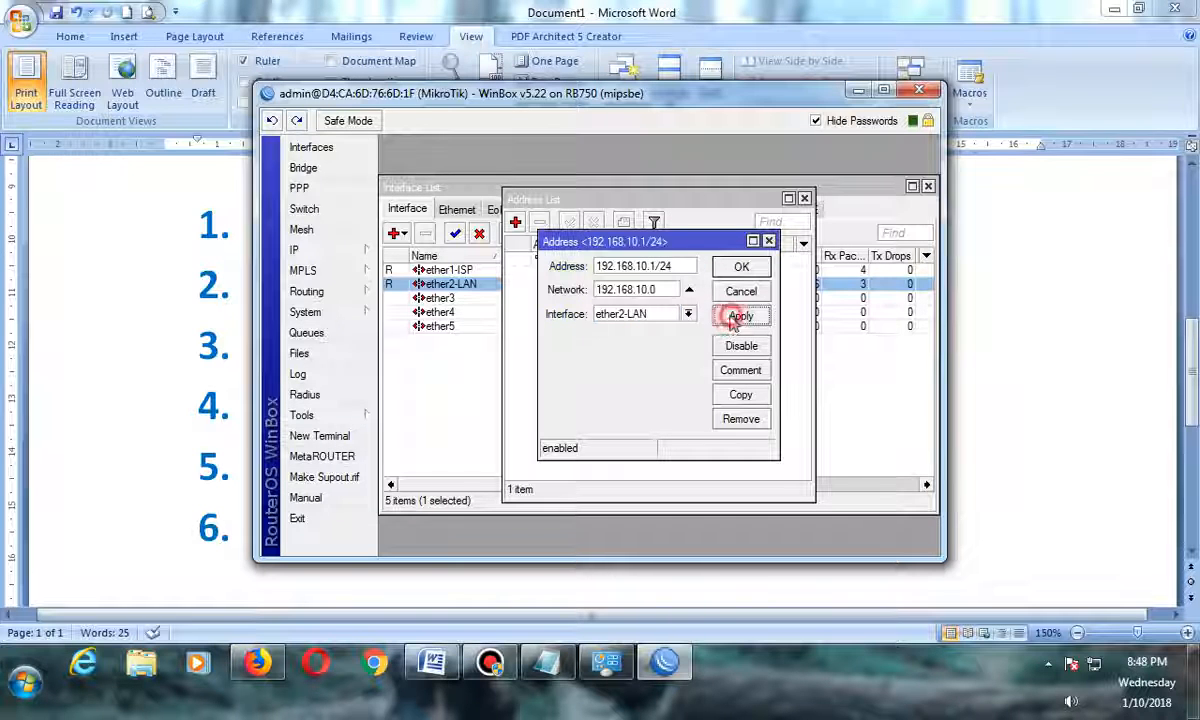
pyautogui.click(741, 268)
pyautogui.moveTo(622, 244)
pyautogui.mouseDown()
pyautogui.moveTo(644, 244)
pyautogui.moveTo(633, 244)
pyautogui.mouseUp()
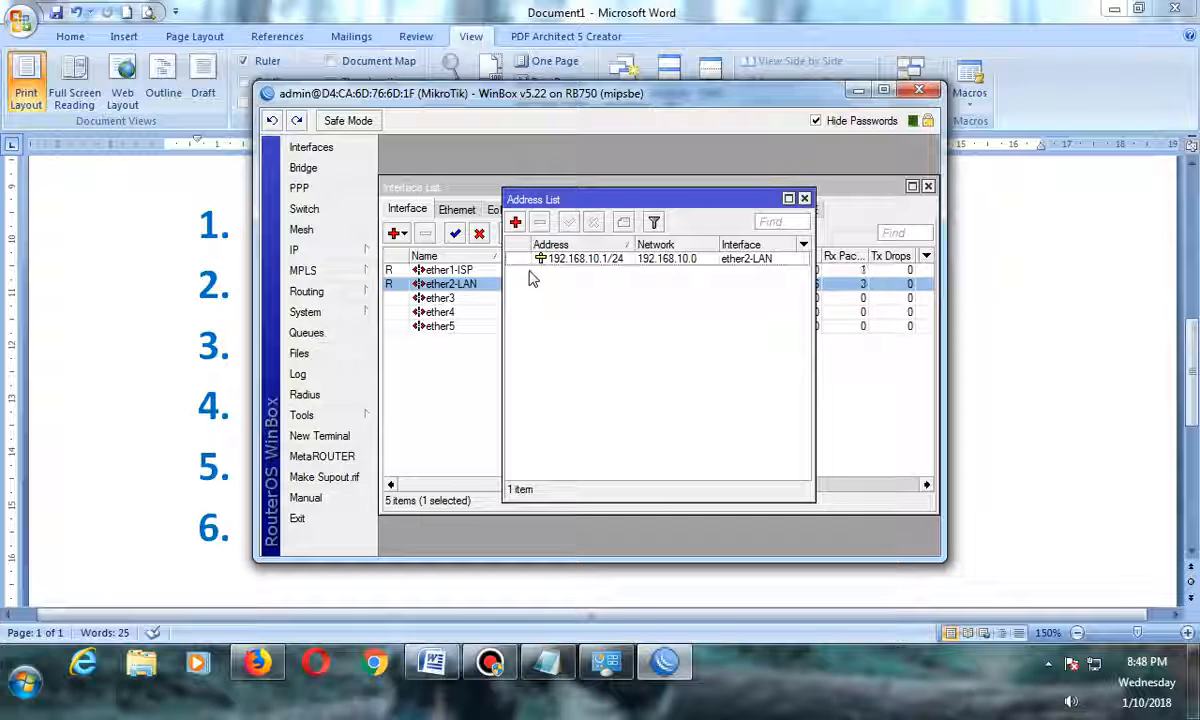
# Add a DHCP client on interface ether1-ISP.
pyautogui.click(368, 252)
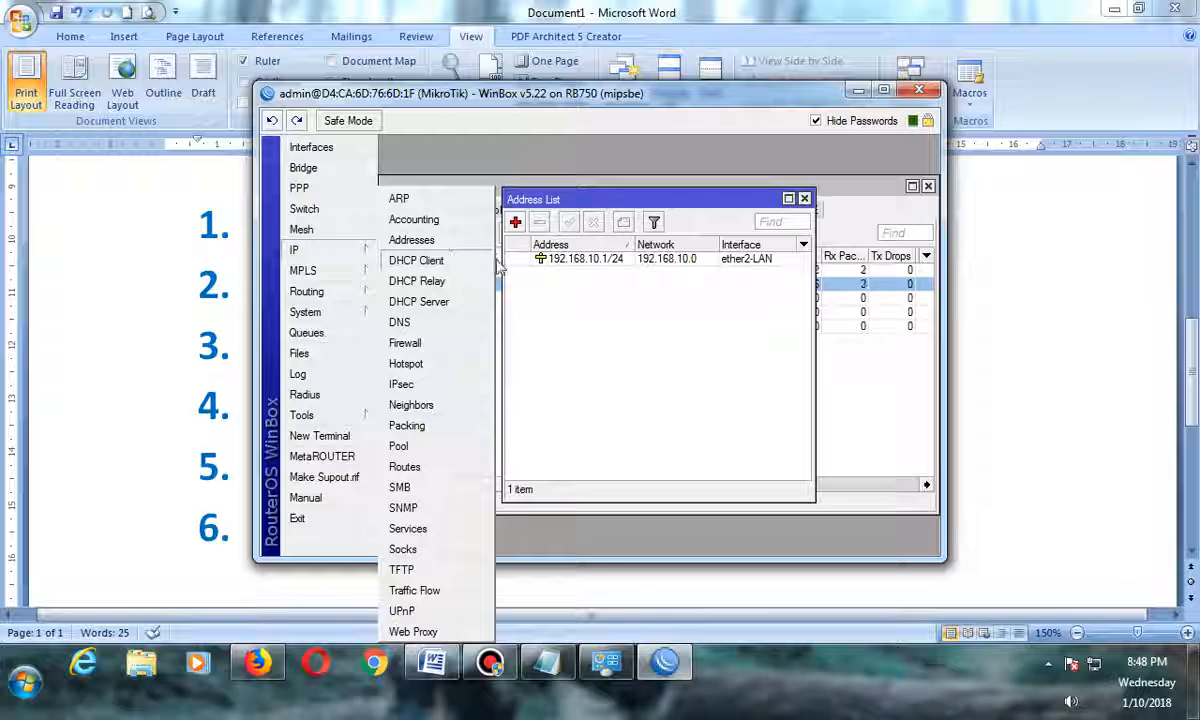
pyautogui.click(407, 262)
pyautogui.moveTo(594, 199); pyautogui.dragTo(683, 278)
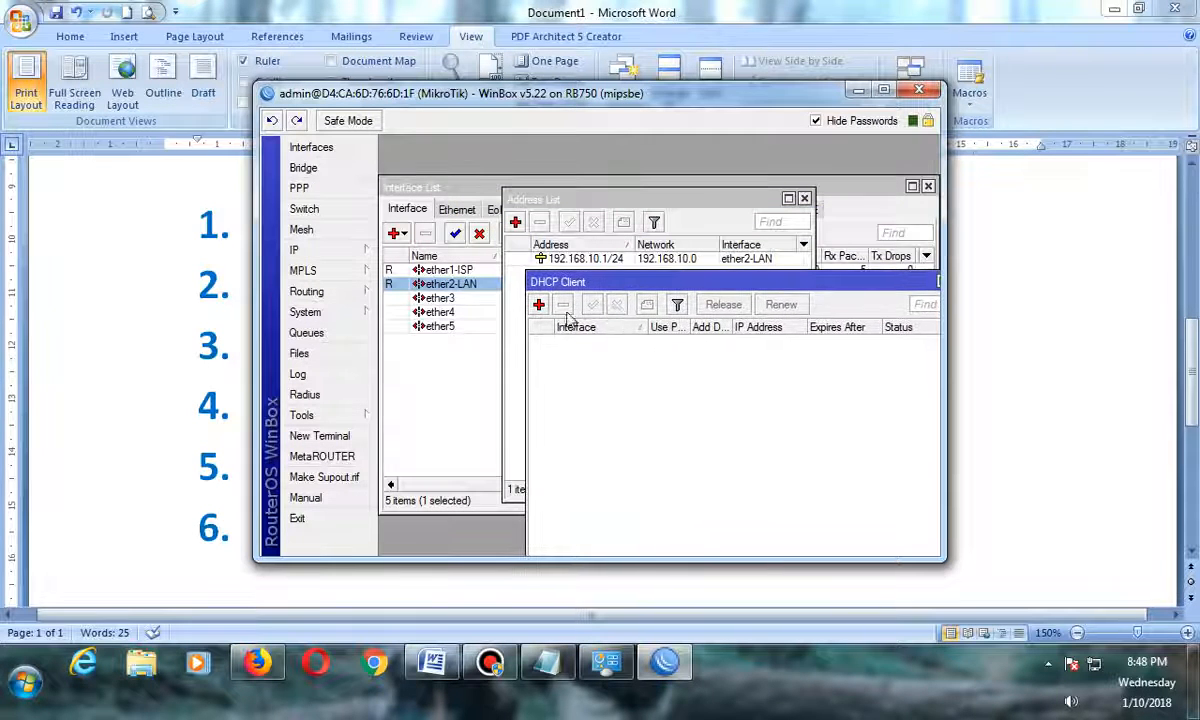
pyautogui.click(539, 304)
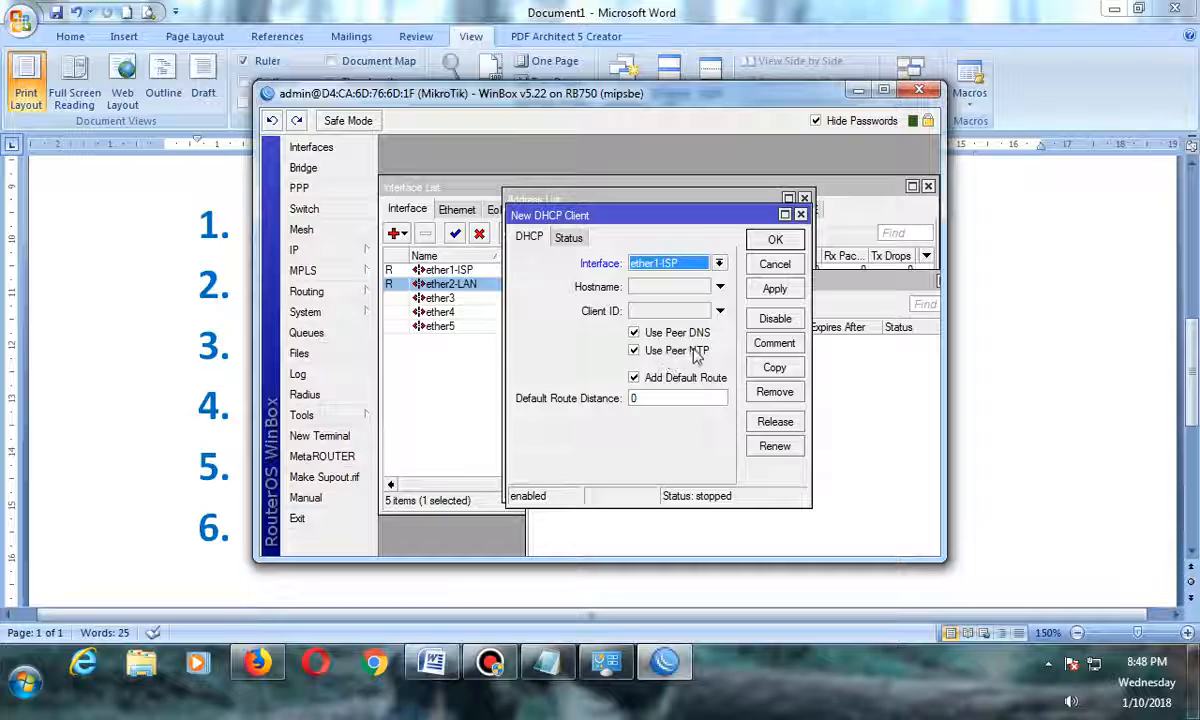
pyautogui.click(777, 245)
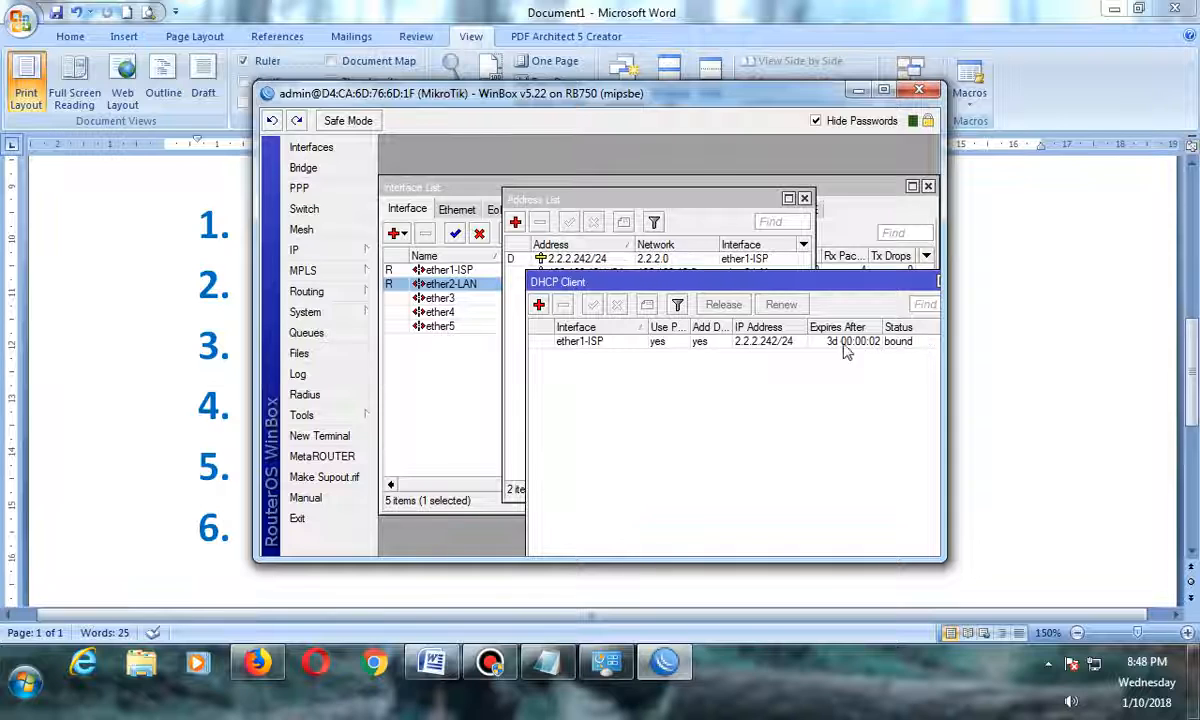
pyautogui.click(767, 342)
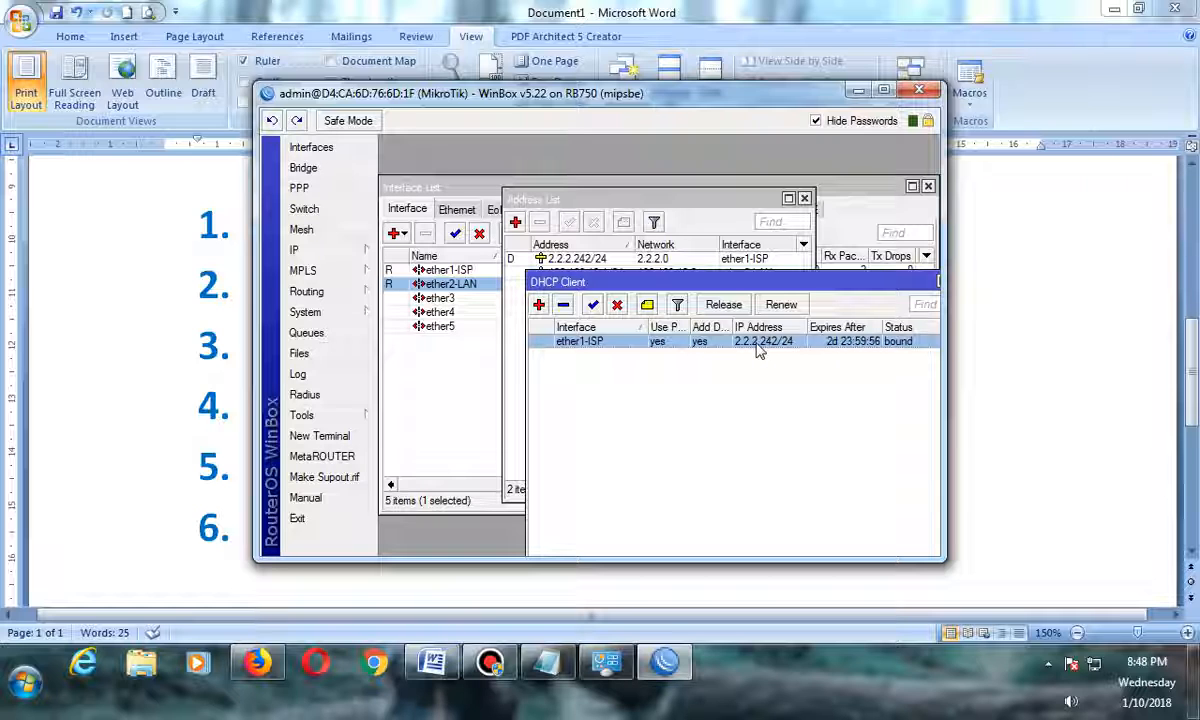
pyautogui.moveTo(650, 283); pyautogui.dragTo(653, 323)
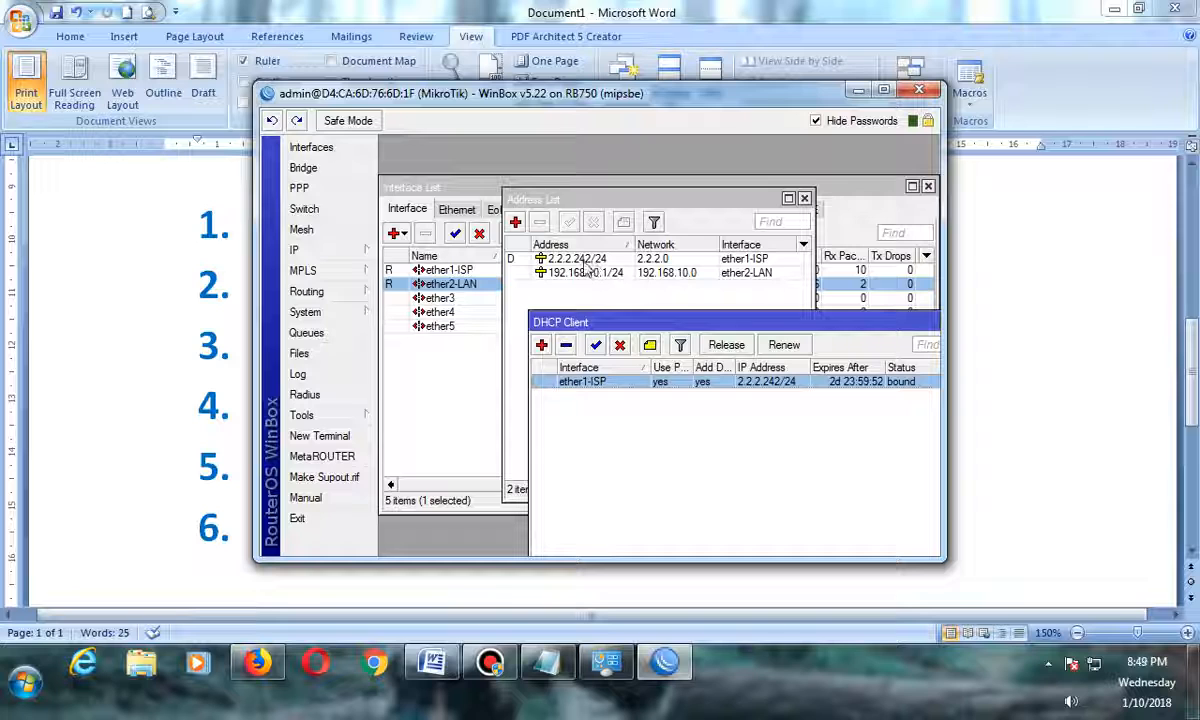
# Open the route list and examine the routes and the DHCP client settings for ether1-ISP.
pyautogui.click(366, 249)
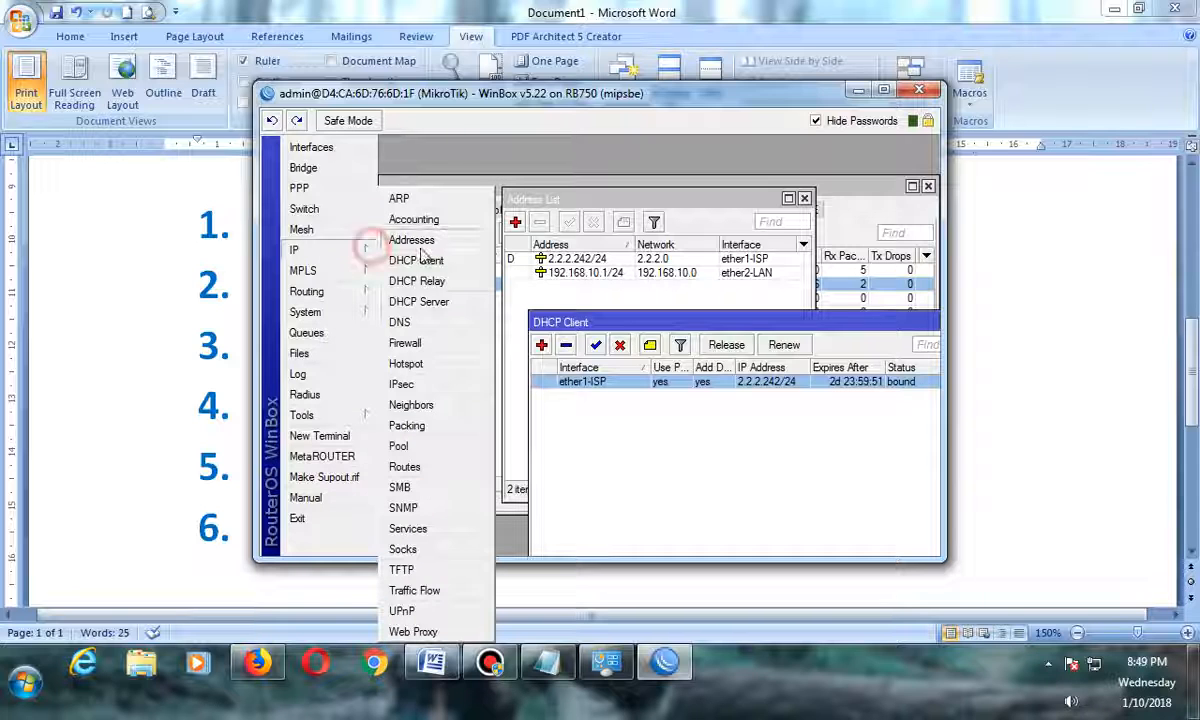
pyautogui.click(405, 467)
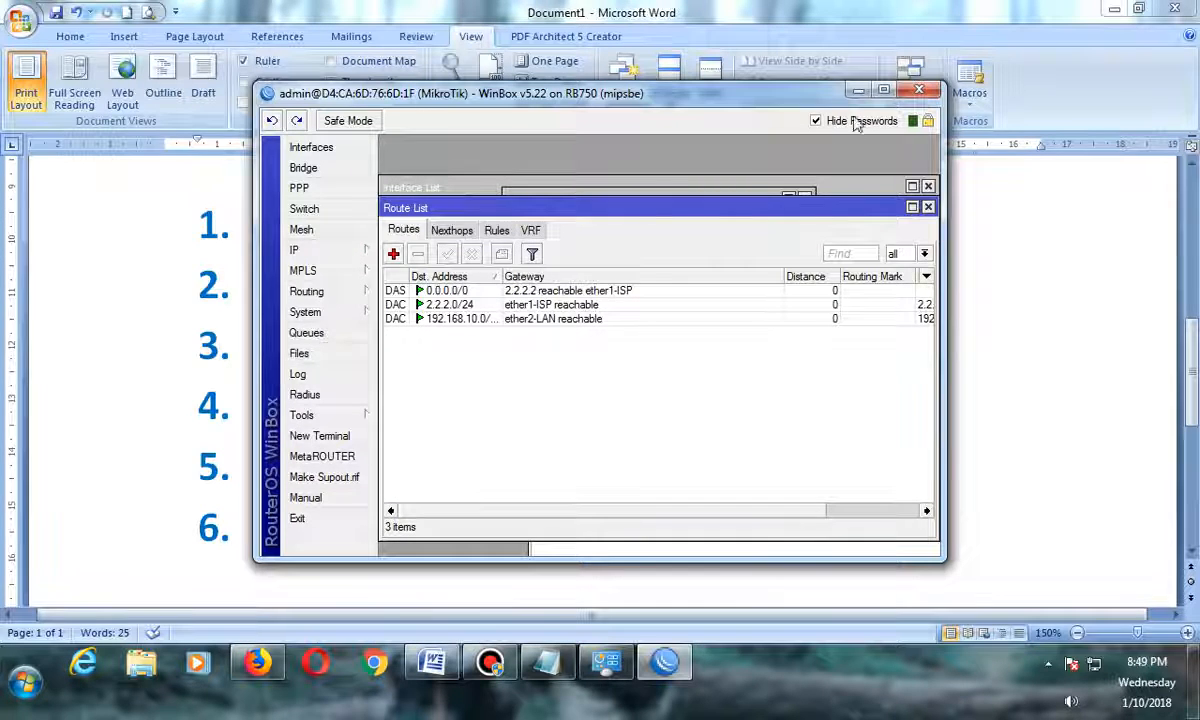
pyautogui.click(883, 90)
pyautogui.moveTo(413, 128); pyautogui.dragTo(946, 113)
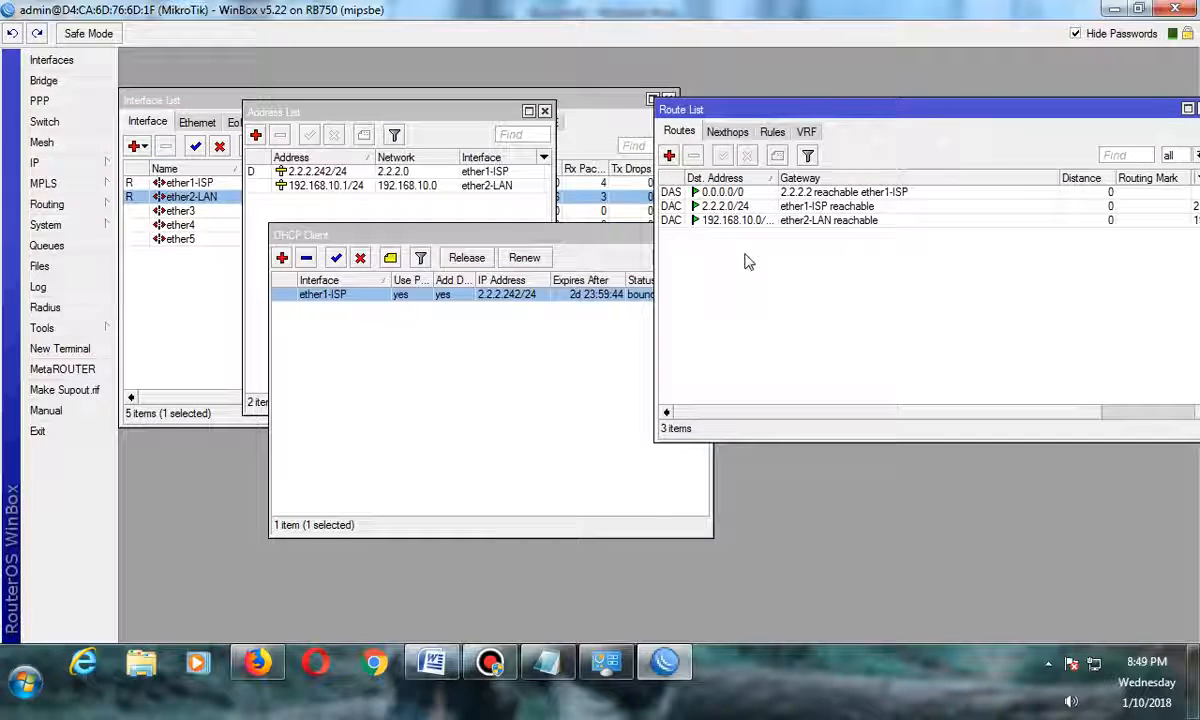
pyautogui.click(786, 194)
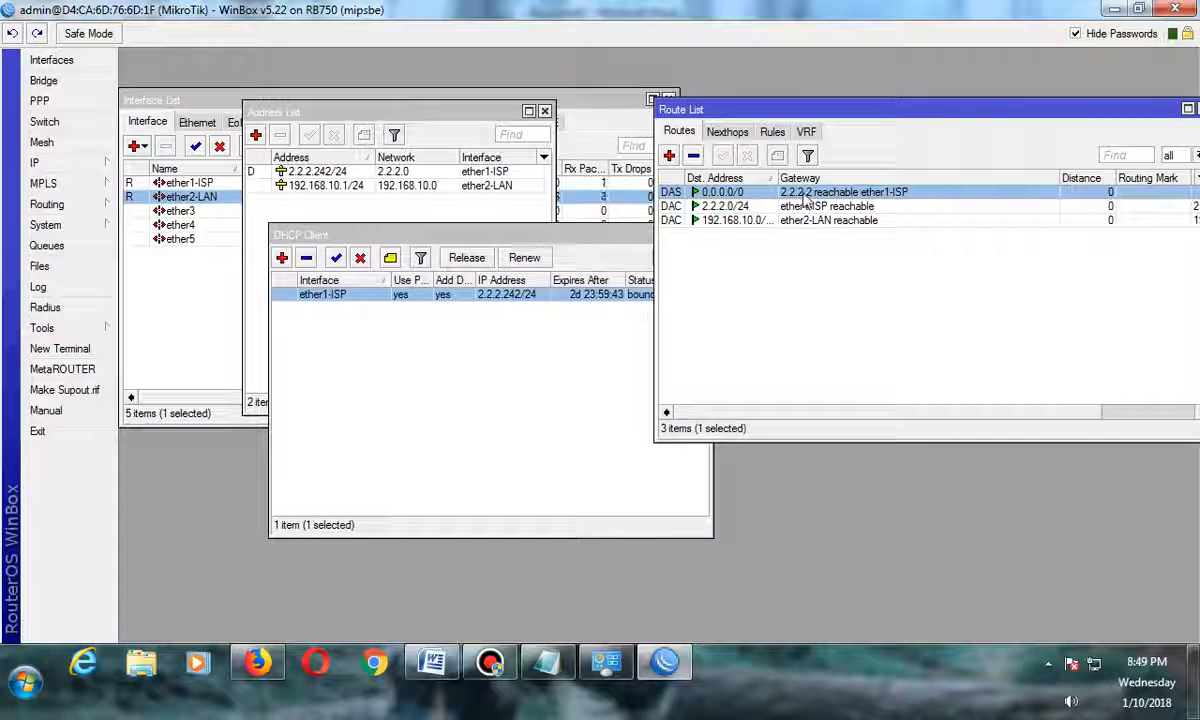
pyautogui.click(485, 295)
pyautogui.doubleClick(485, 295)
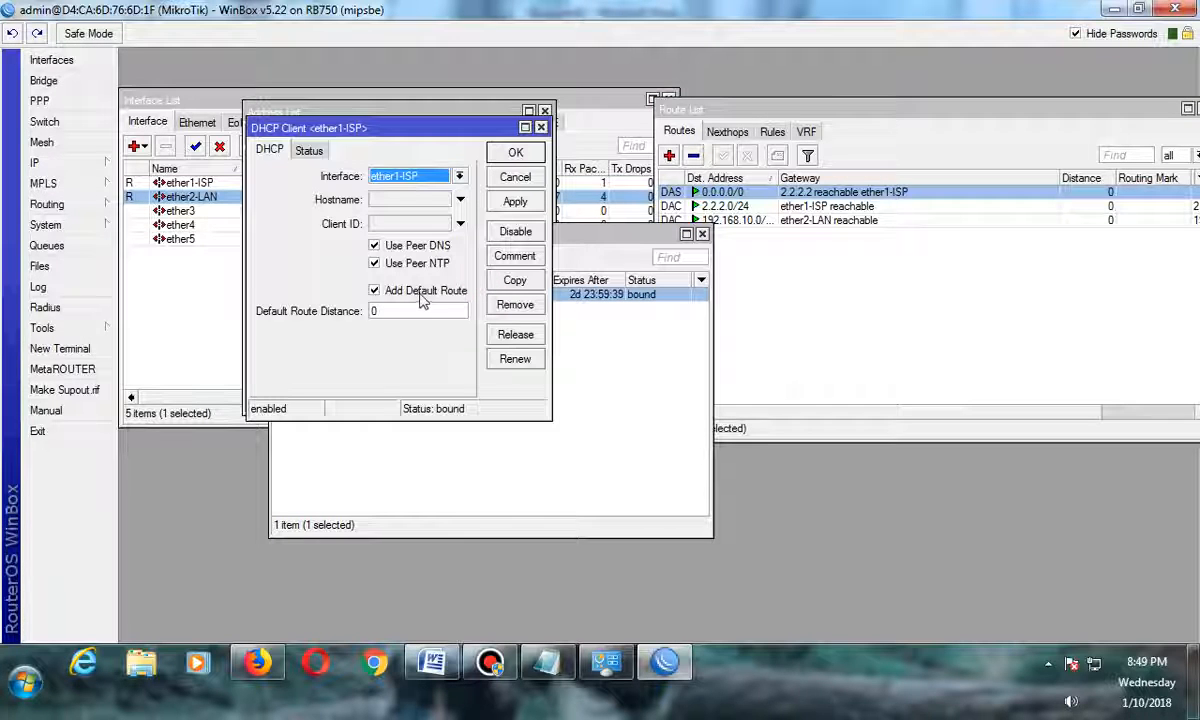
pyautogui.click(508, 152)
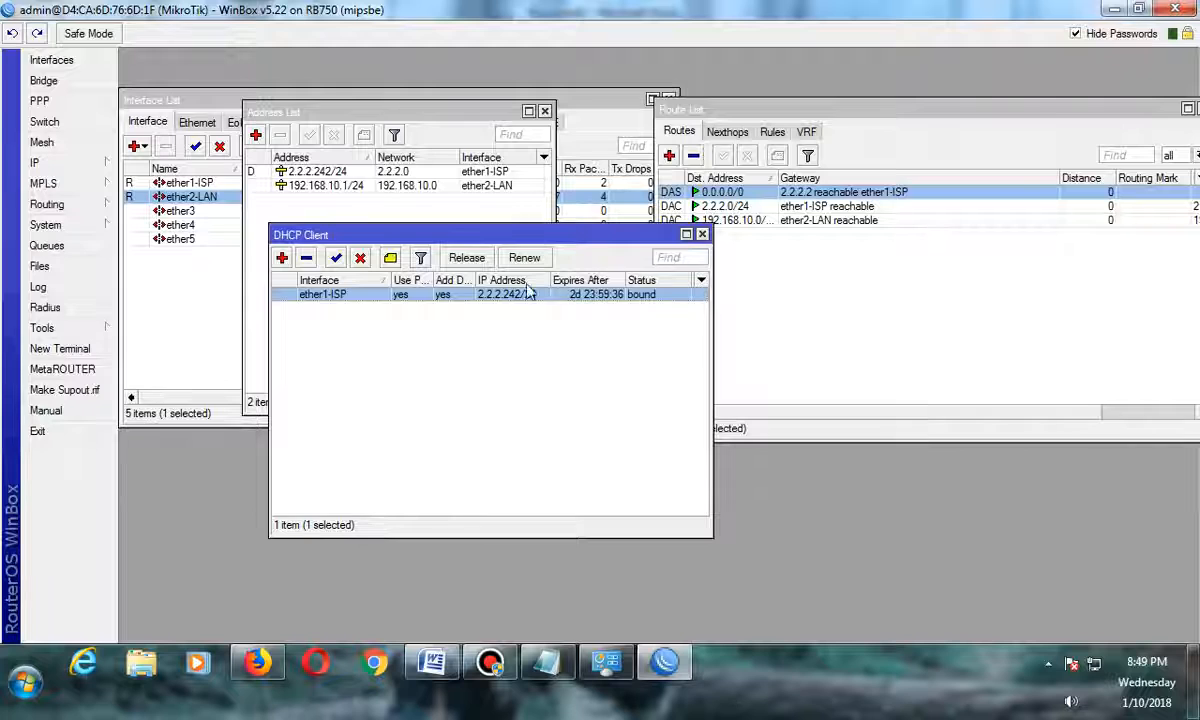
pyautogui.click(345, 293)
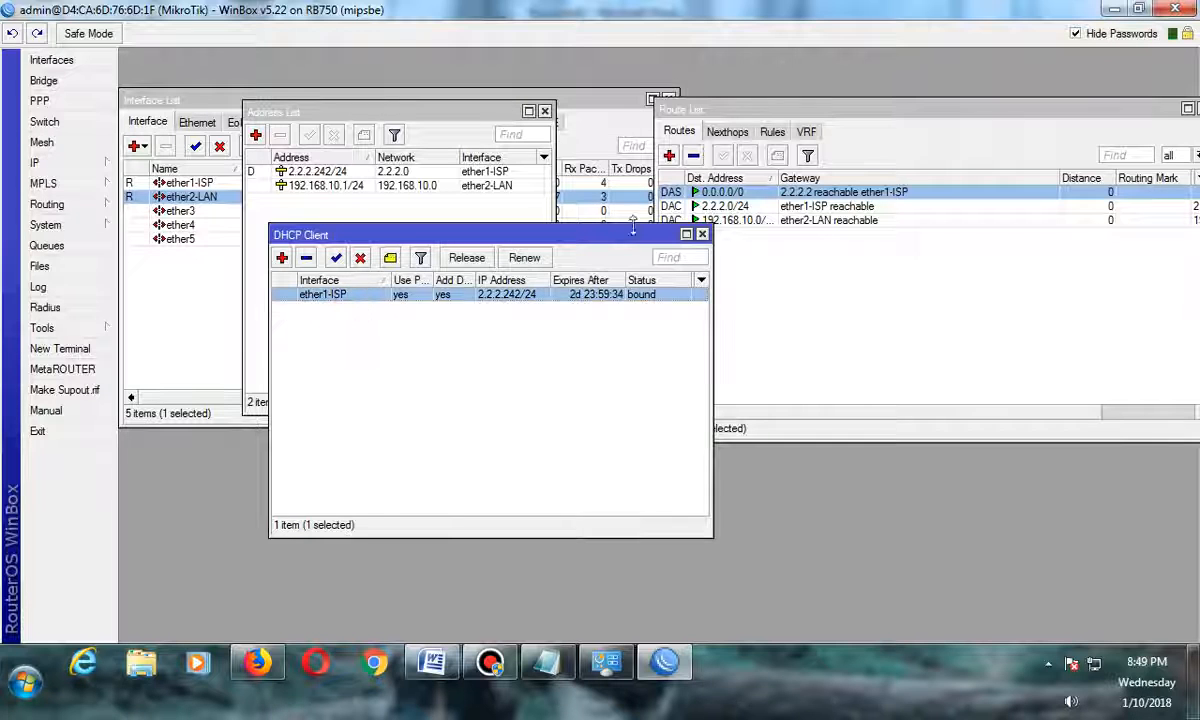
pyautogui.click(310, 174)
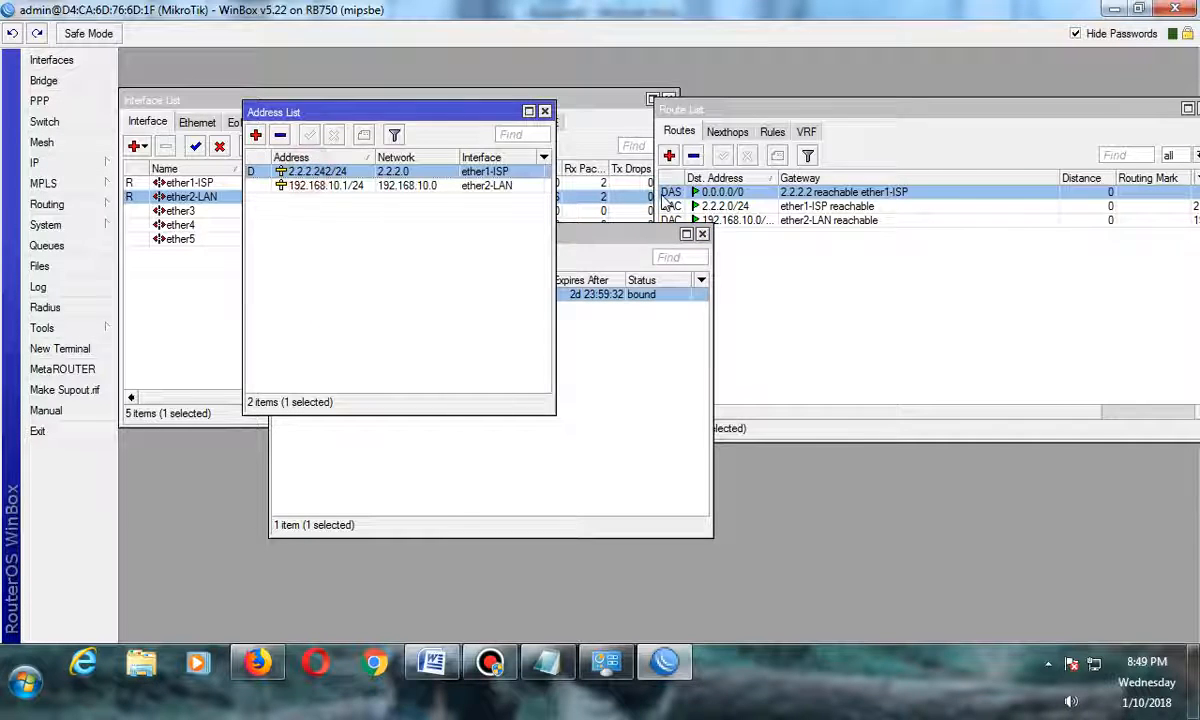
pyautogui.click(732, 200)
# Remove the DHCP client from ether1-ISP and close its window.
pyautogui.click(487, 456)
pyautogui.click(388, 303)
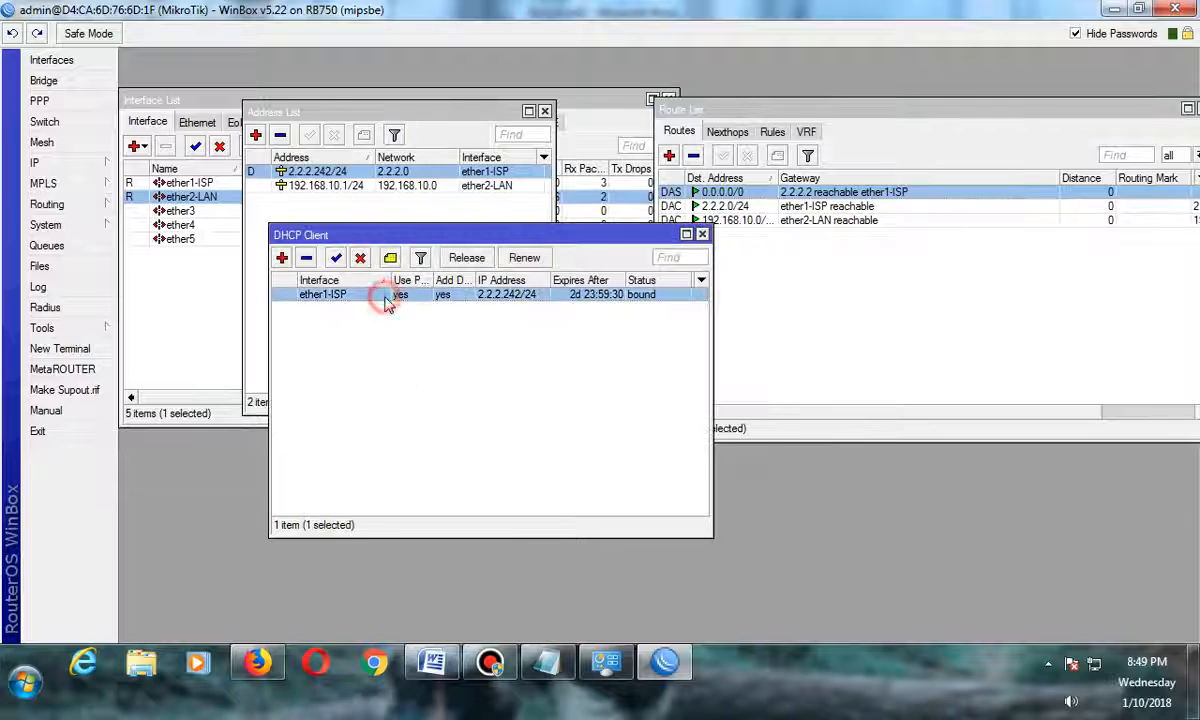
pyautogui.click(307, 261)
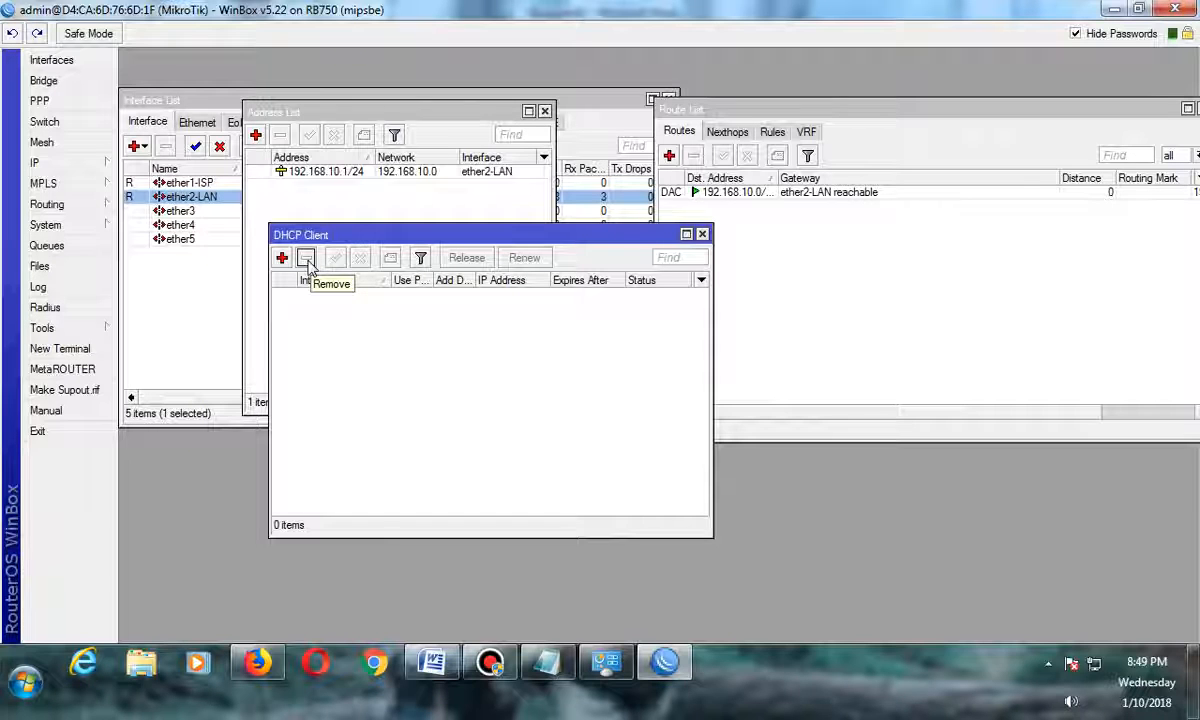
pyautogui.click(703, 235)
# Start a new IP address entry on ether1-ISP beginning with 2.2.2., consulting the ISP addresses noted in Notepad.
pyautogui.click(547, 662)
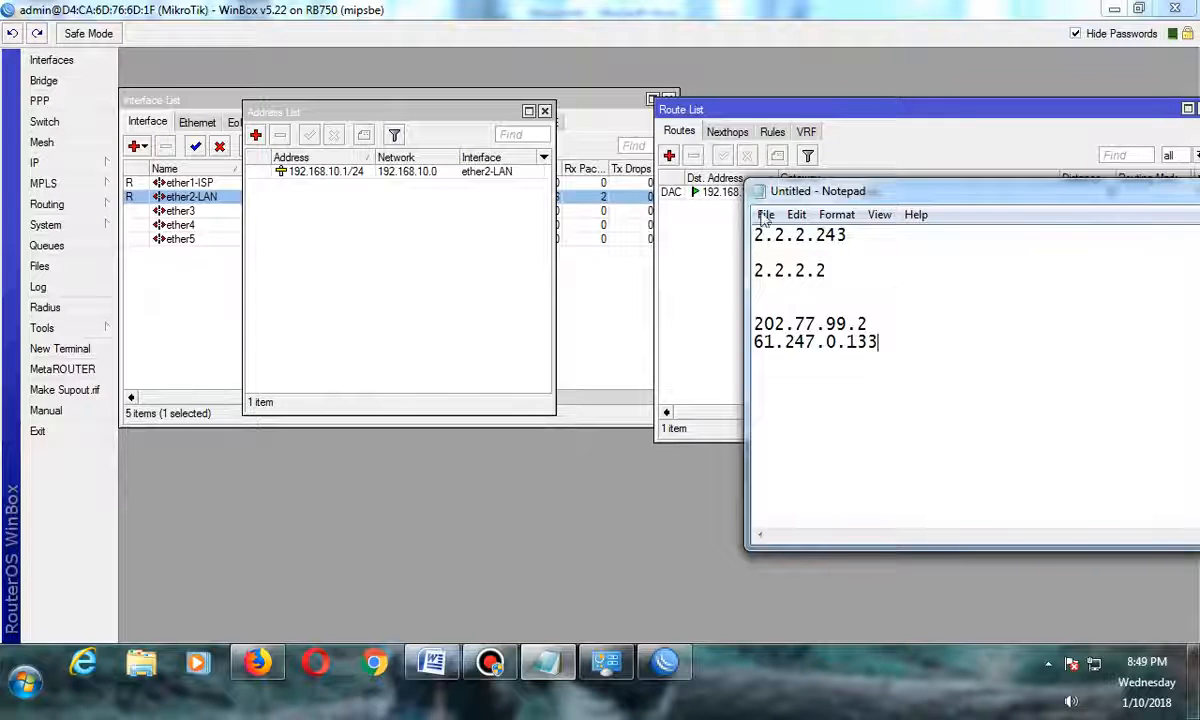
pyautogui.click(332, 280)
pyautogui.click(255, 135)
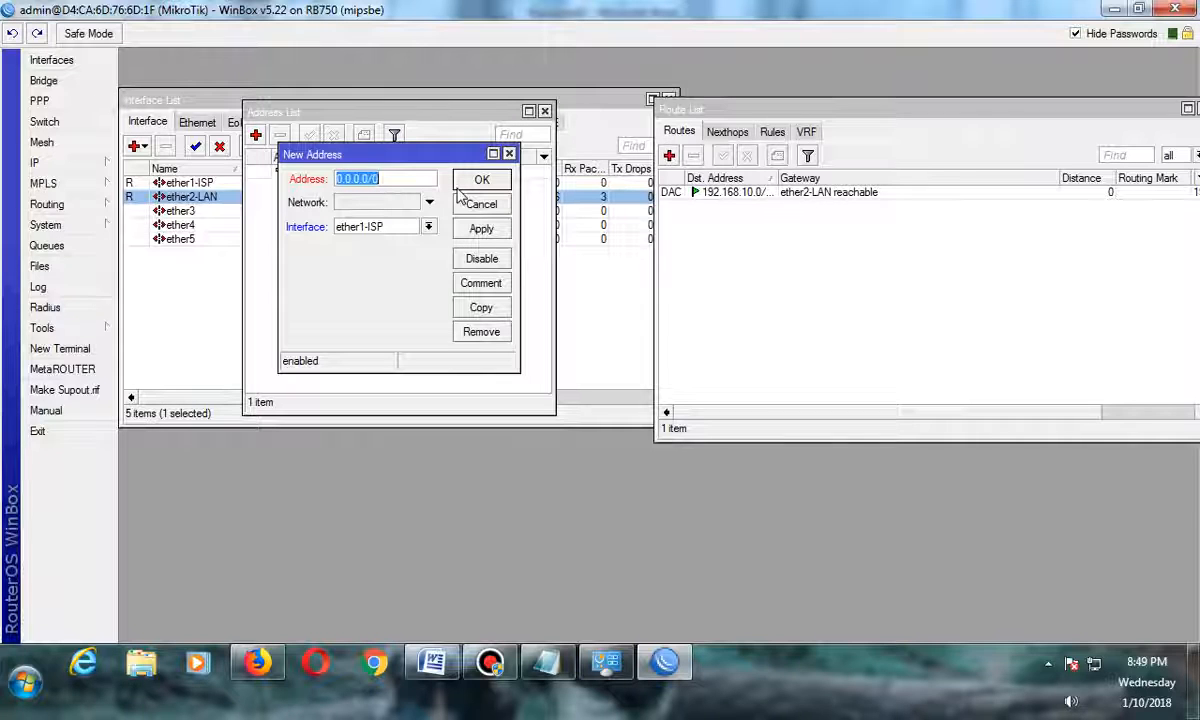
pyautogui.write('2.2.2')
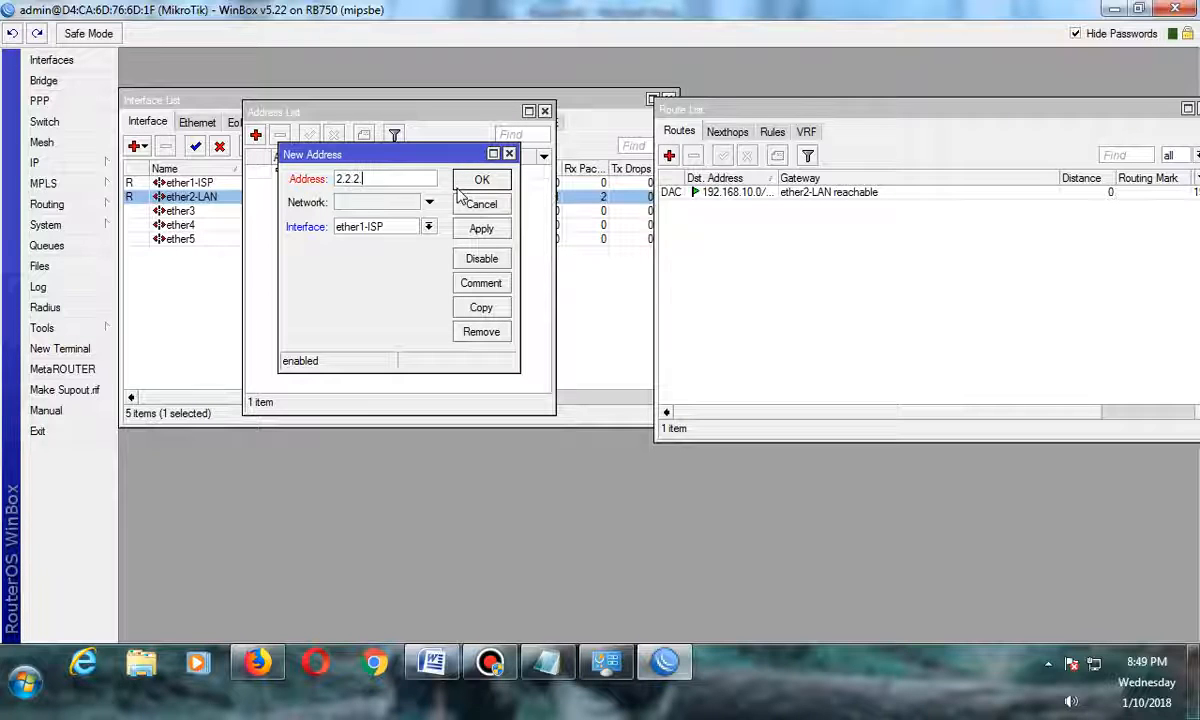
pyautogui.write('.')
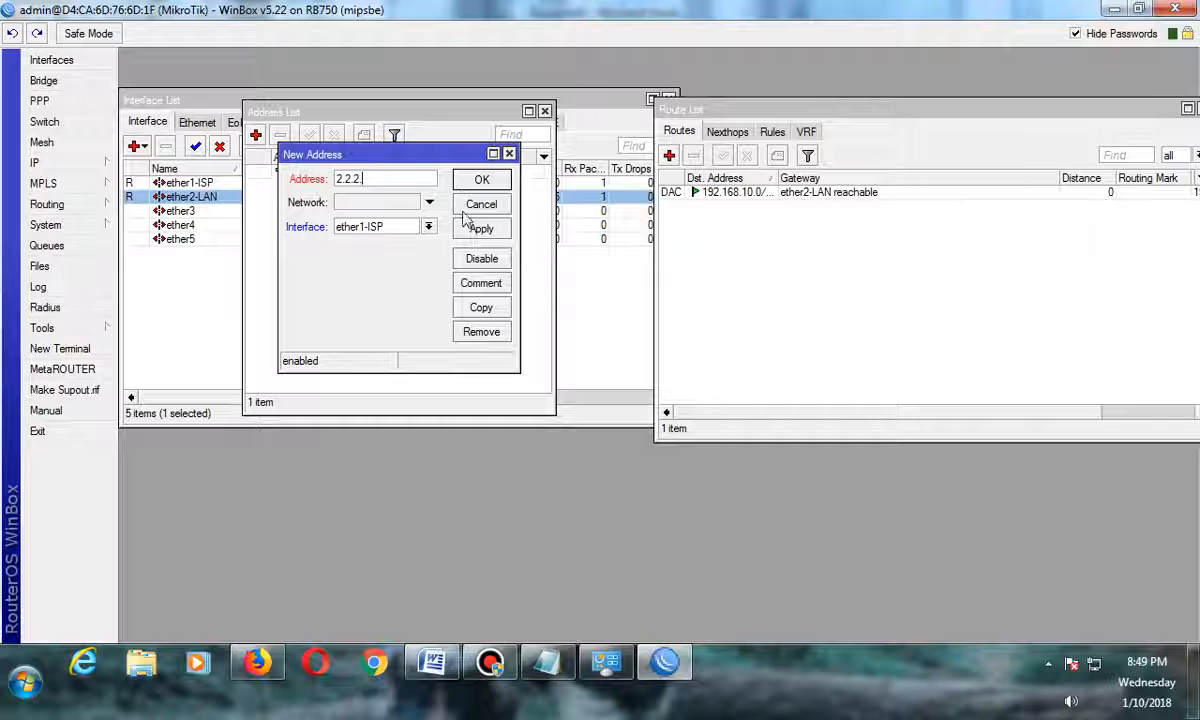
pyautogui.click(548, 663)
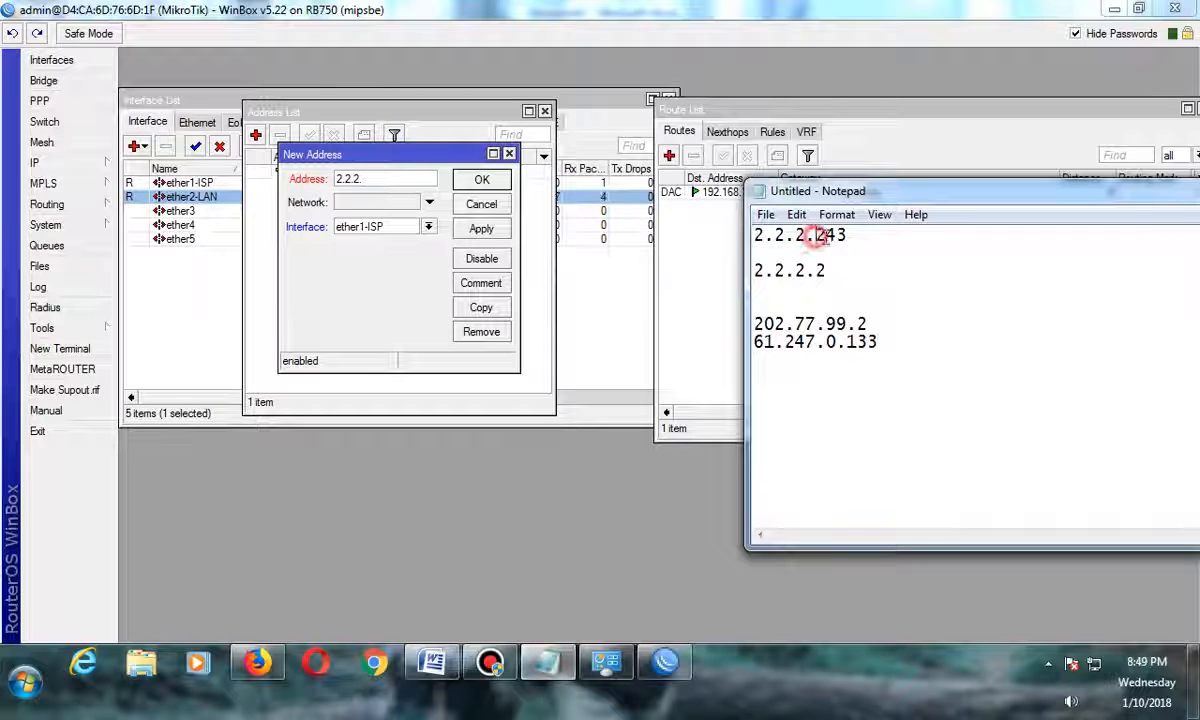
pyautogui.moveTo(816, 235); pyautogui.dragTo(850, 236)
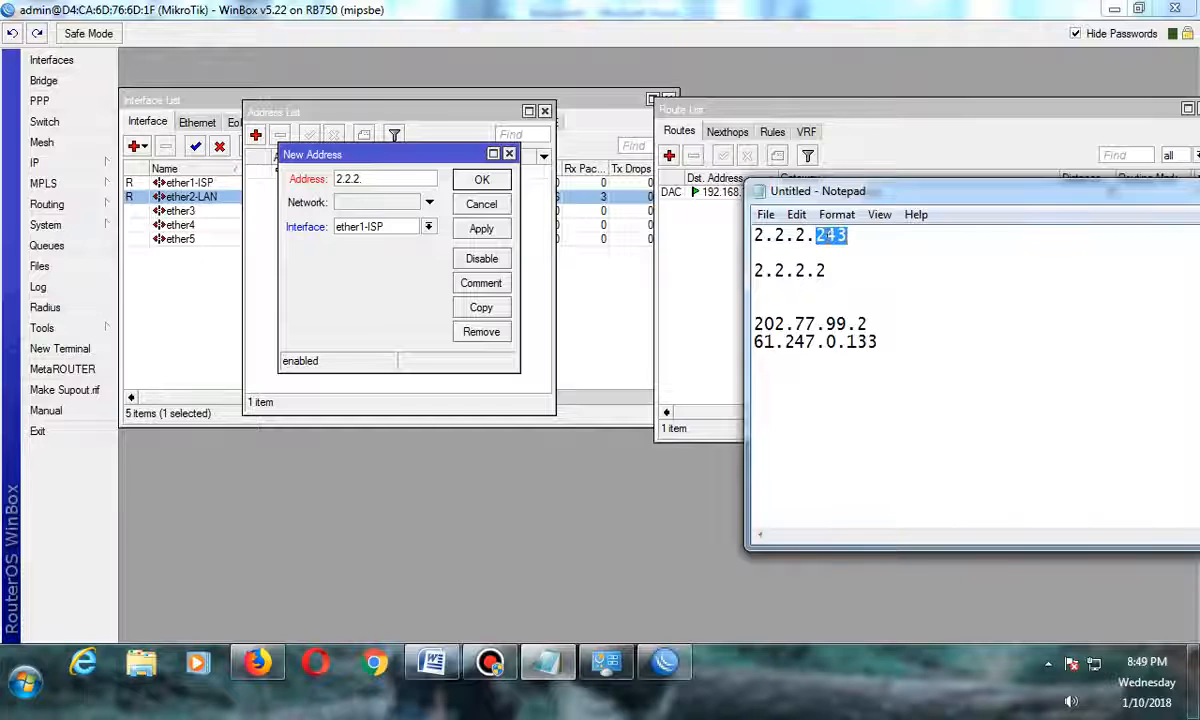
pyautogui.moveTo(828, 271); pyautogui.dragTo(764, 283)
pyautogui.click(757, 273)
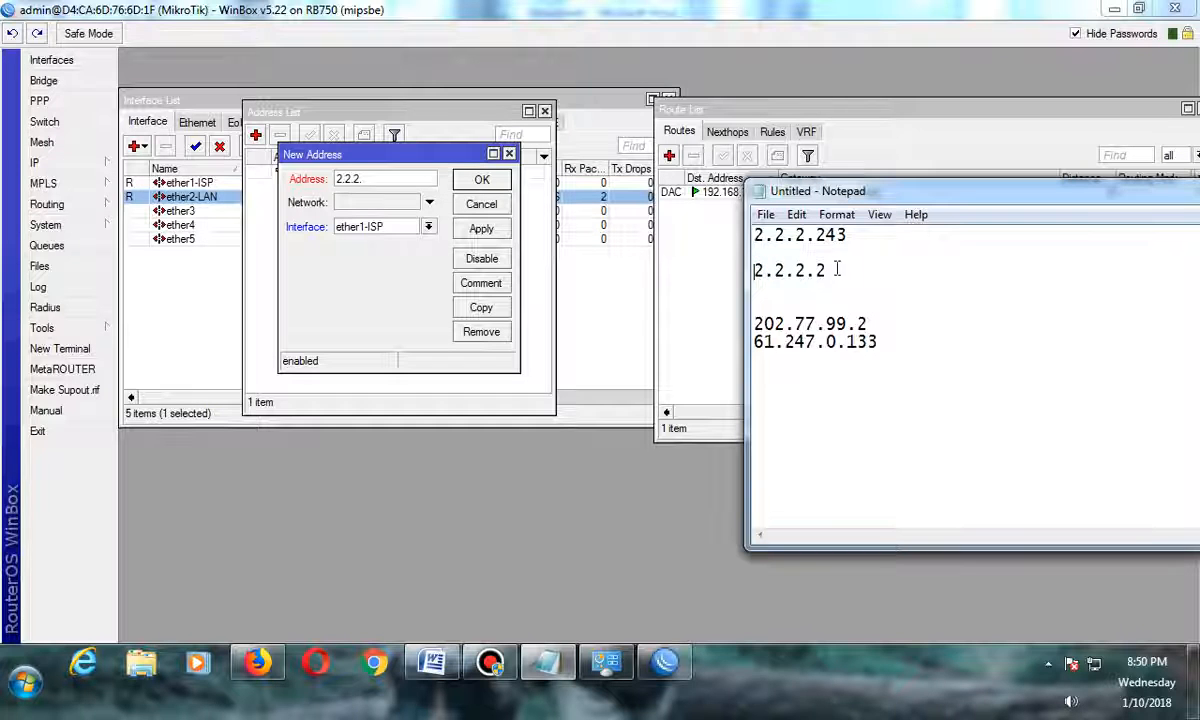
pyautogui.moveTo(838, 269); pyautogui.dragTo(755, 280)
pyautogui.doubleClick(847, 236)
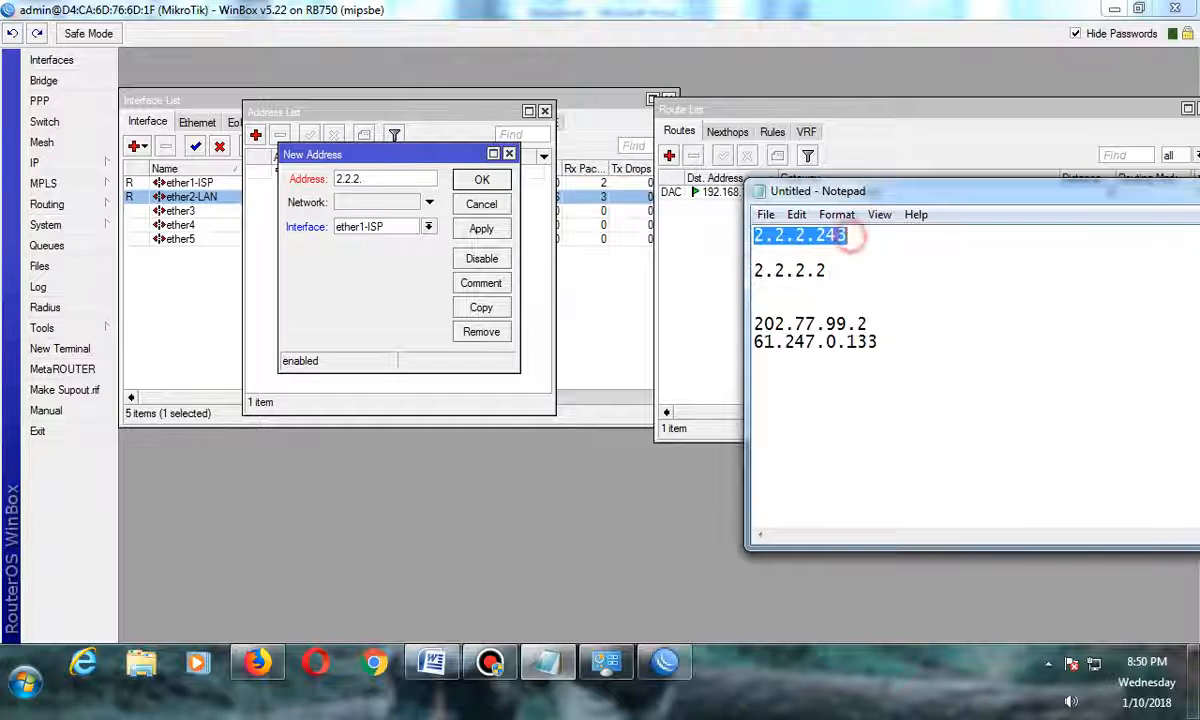
# Complete the address as 2.2.2.50/24 on interface ether1-ISP, apply it and close the dialog.
pyautogui.click(400, 179)
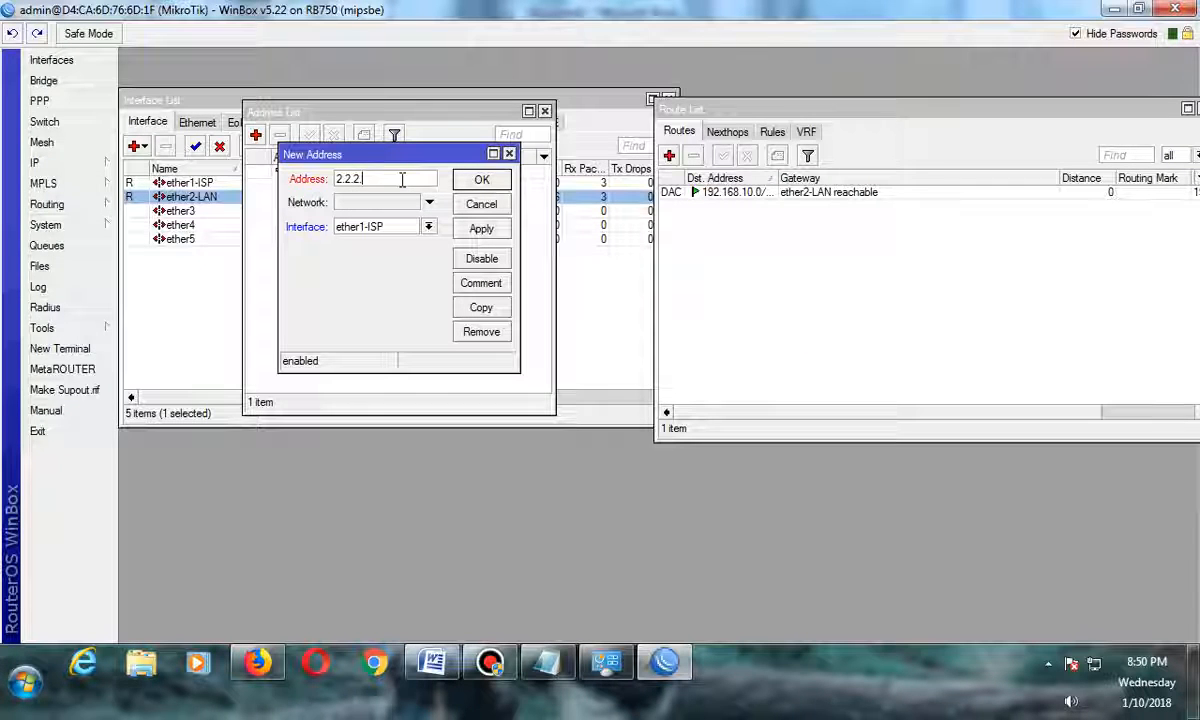
pyautogui.write('50')
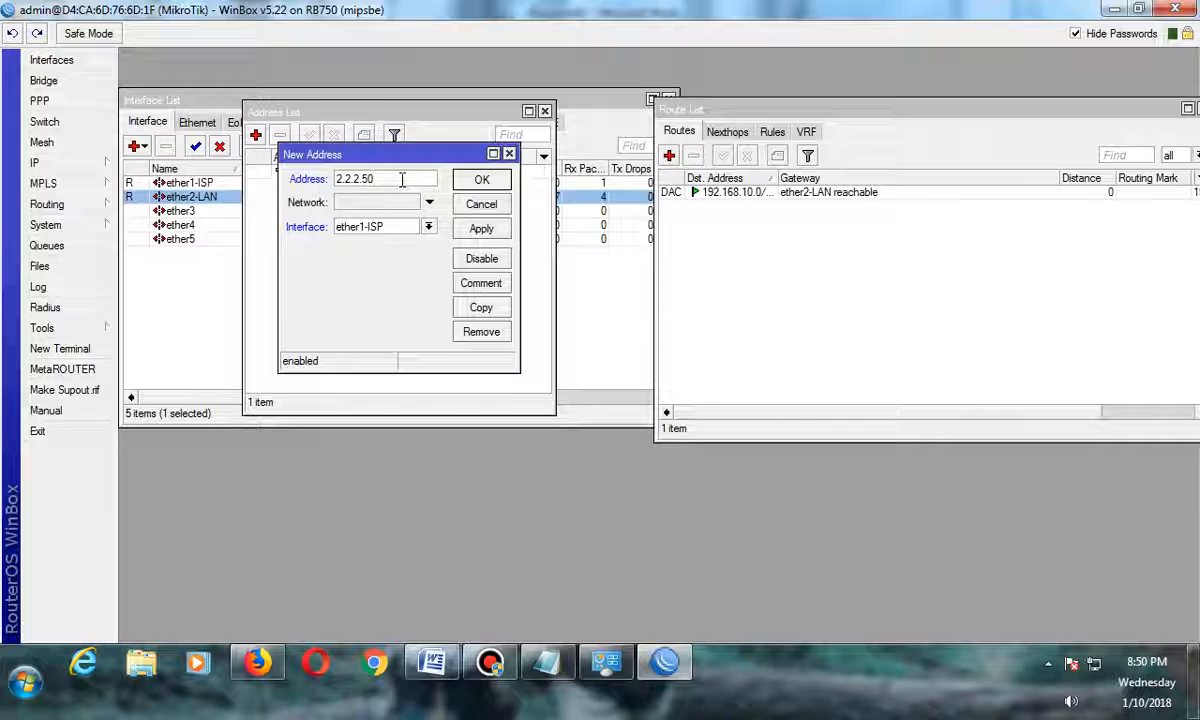
pyautogui.write('/24')
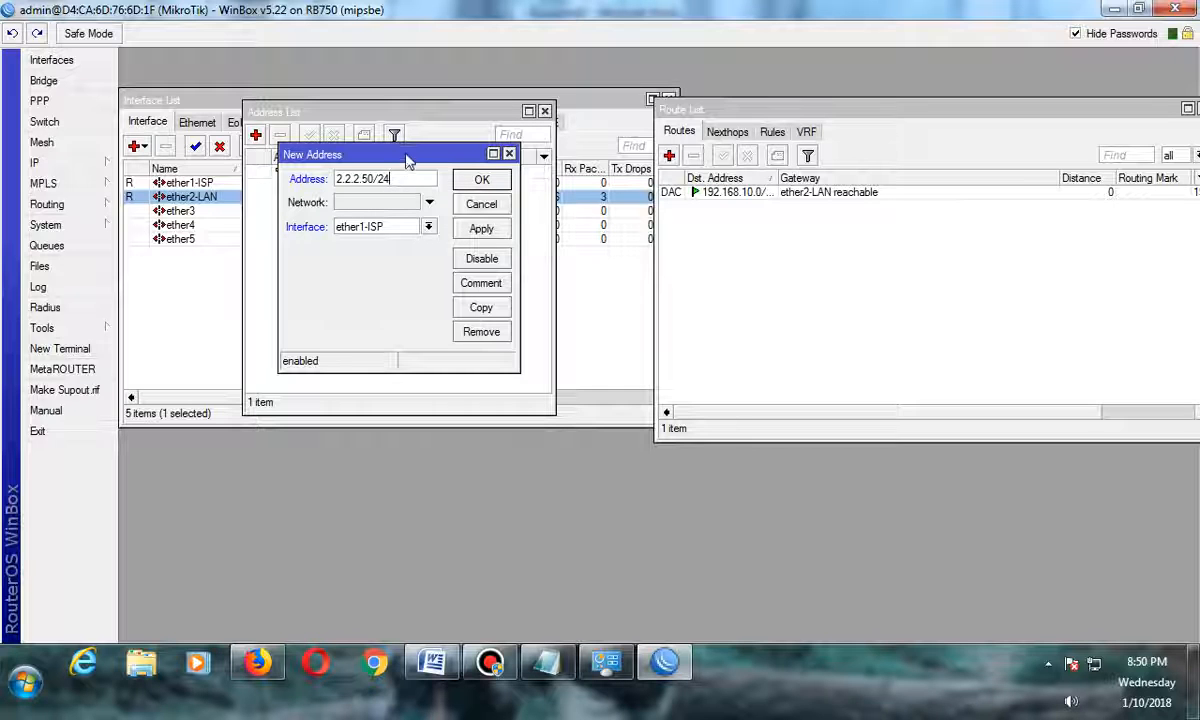
pyautogui.moveTo(408, 160); pyautogui.dragTo(412, 205)
pyautogui.click(431, 271)
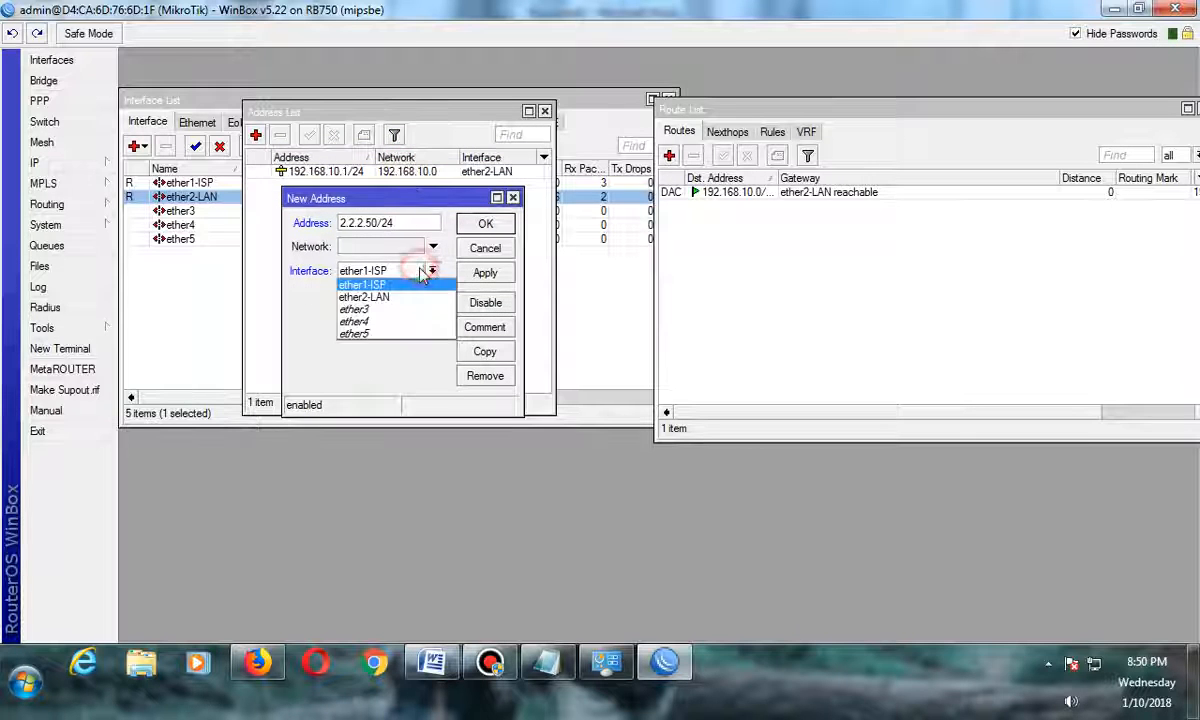
pyautogui.click(375, 284)
pyautogui.click(477, 274)
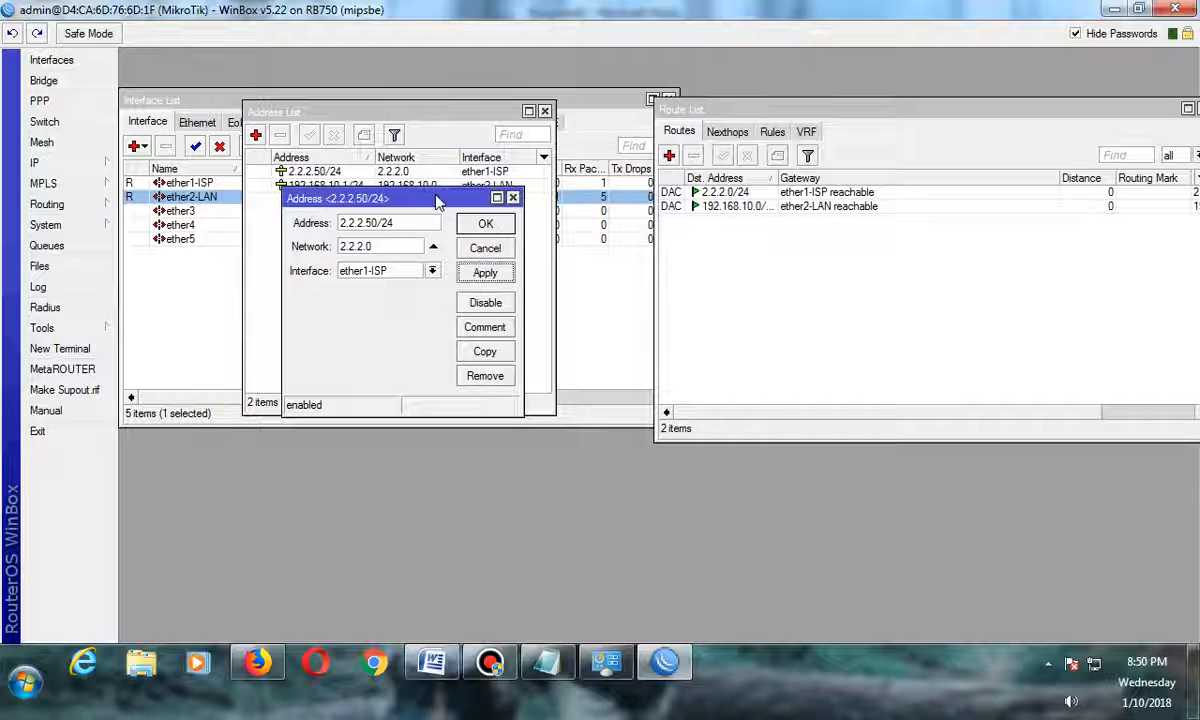
pyautogui.moveTo(437, 203); pyautogui.dragTo(439, 251)
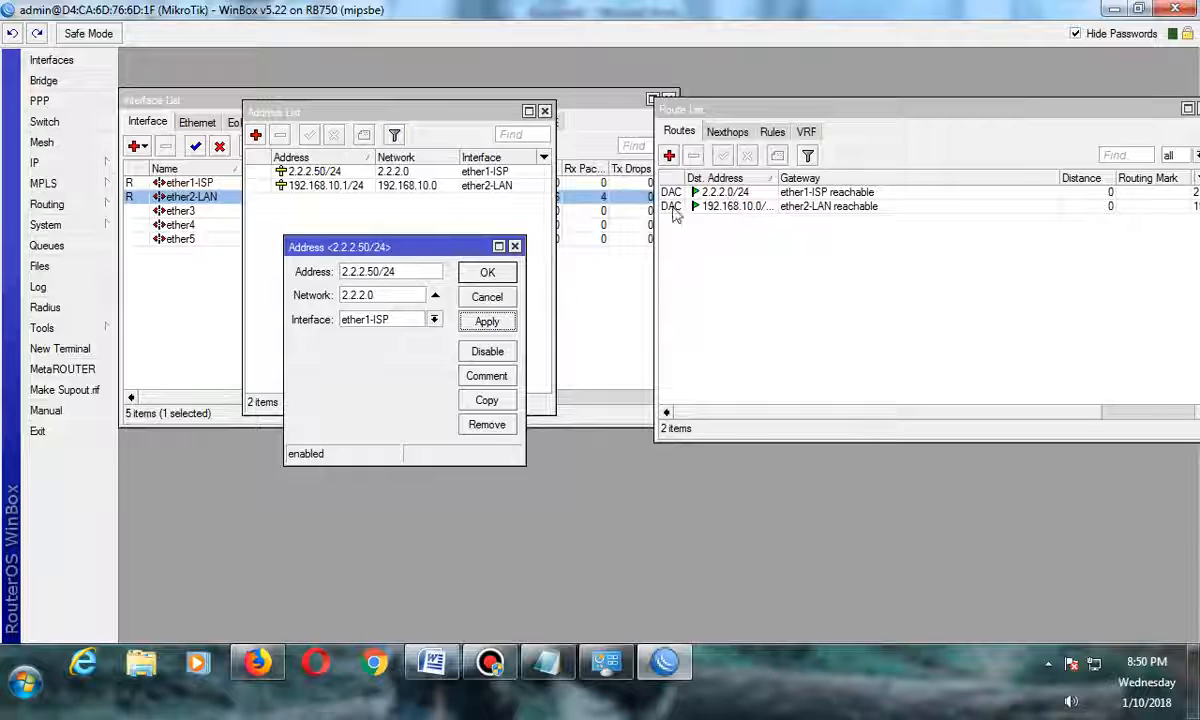
pyautogui.click(484, 271)
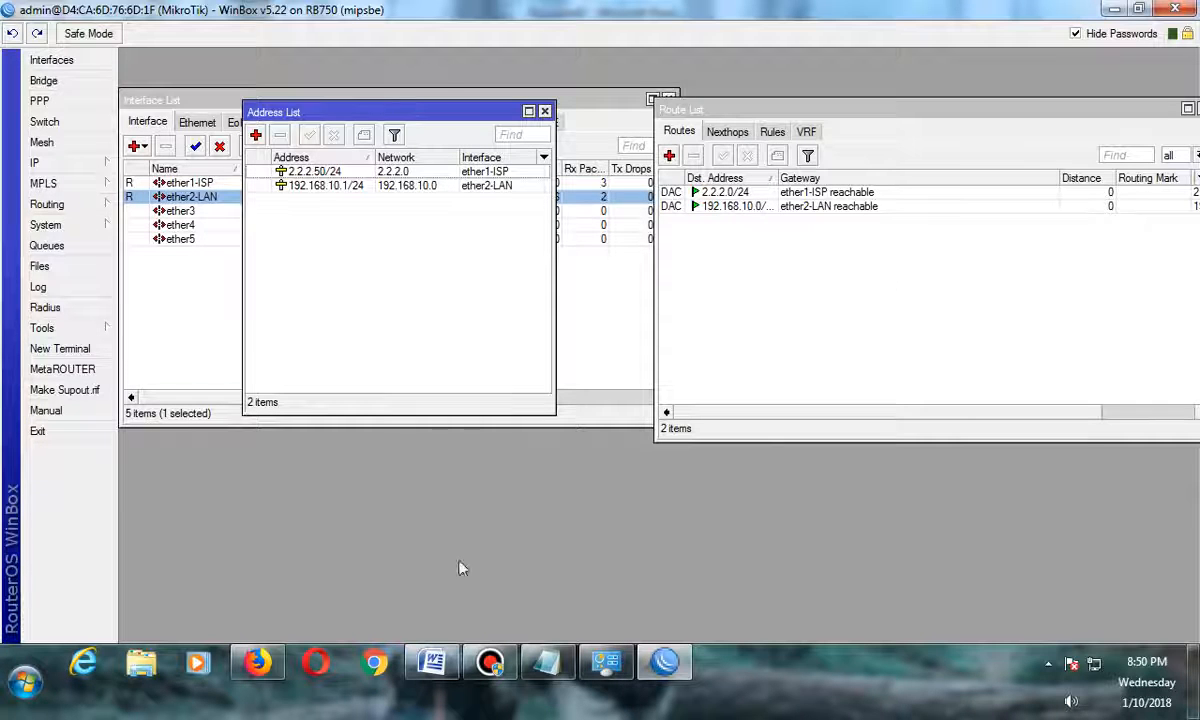
# Review the Routes (Gateway) item in the Word checklist and open the route list.
pyautogui.click(432, 662)
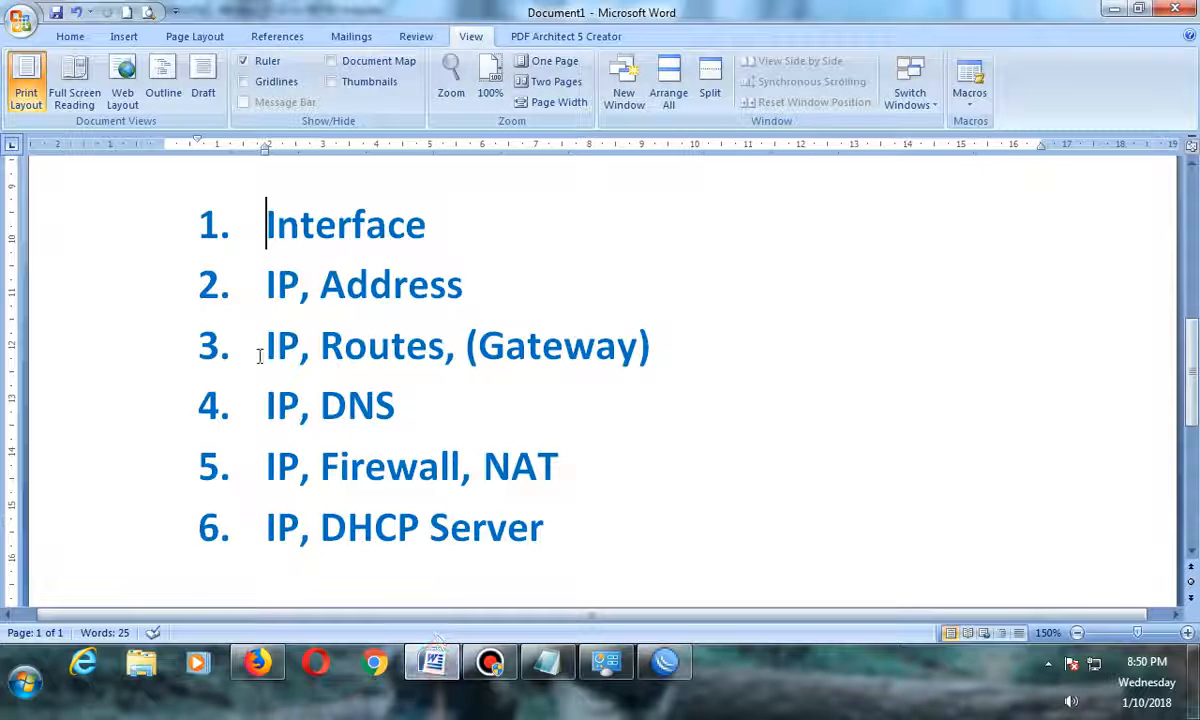
pyautogui.moveTo(260, 350); pyautogui.dragTo(573, 350)
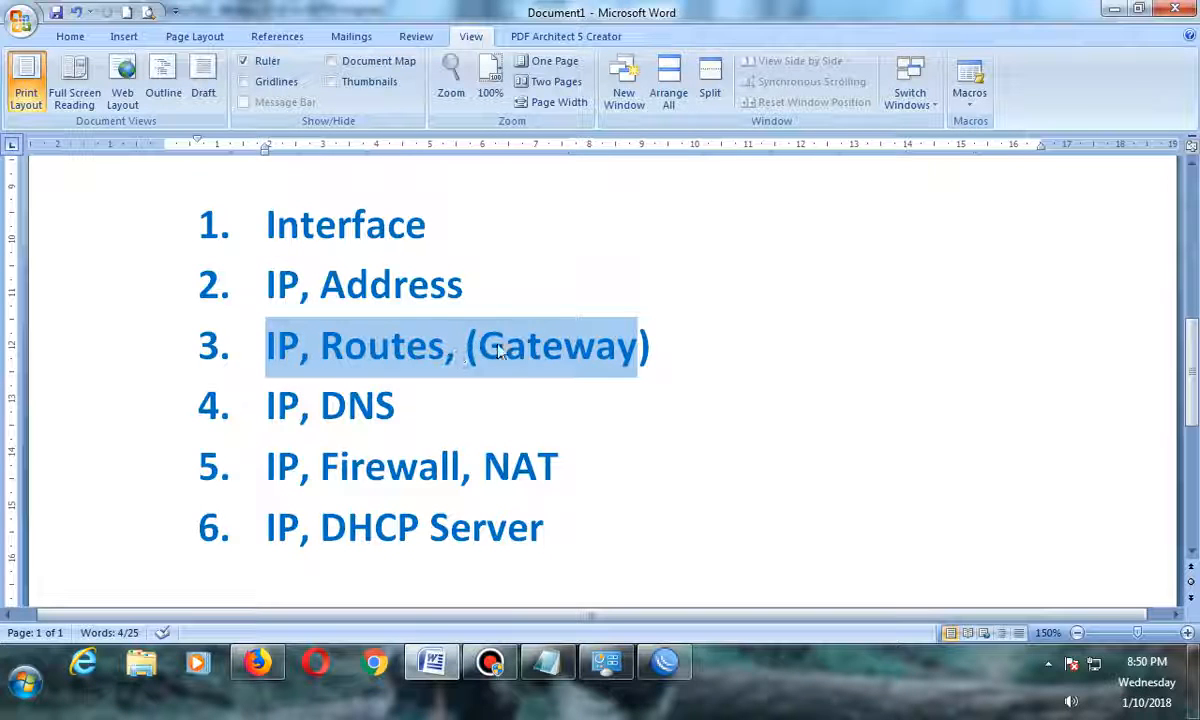
pyautogui.click(527, 347)
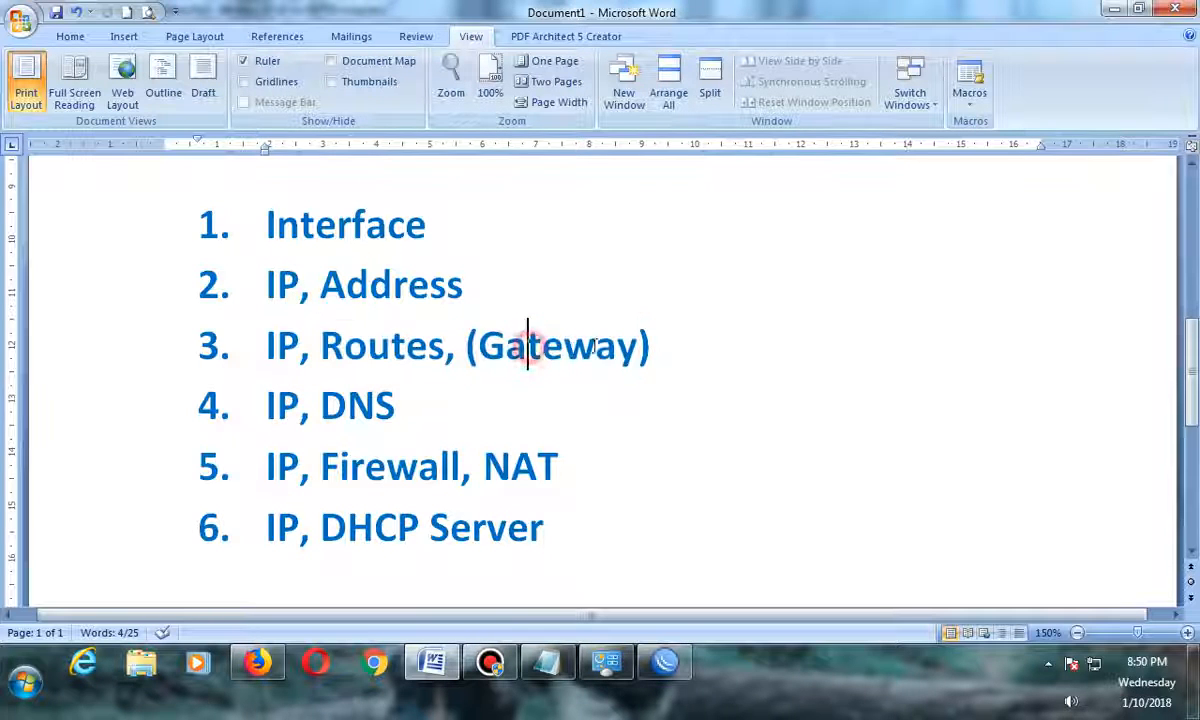
pyautogui.click(660, 664)
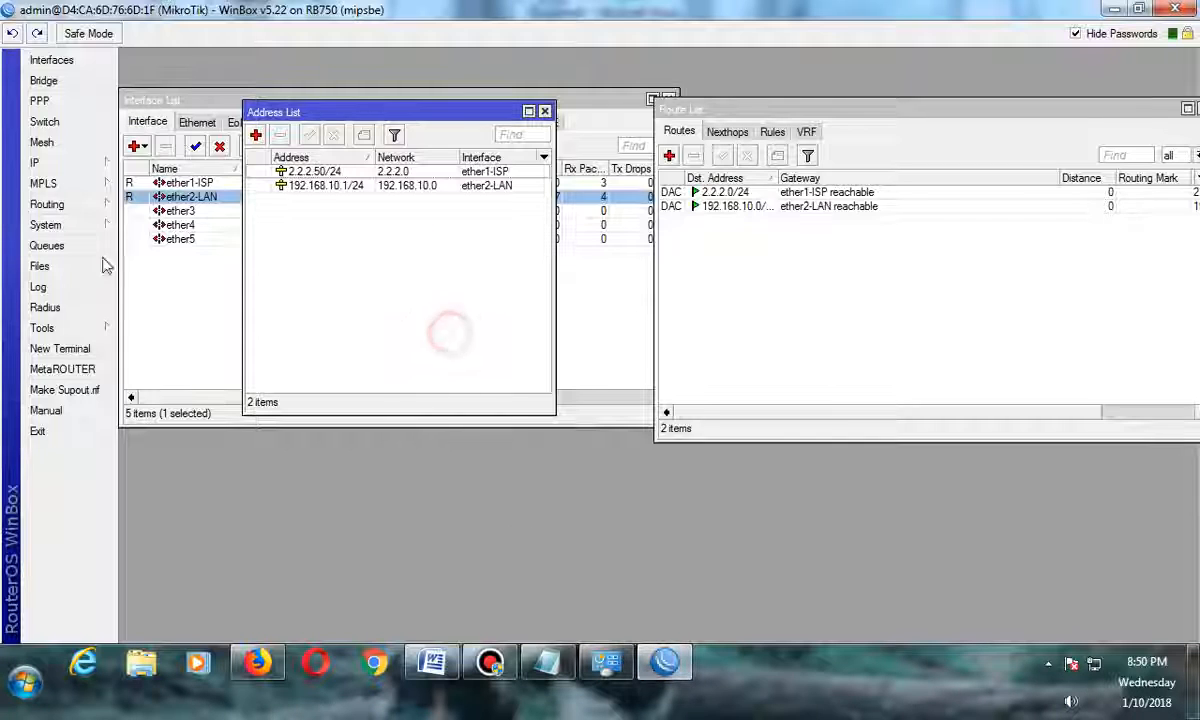
pyautogui.click(60, 162)
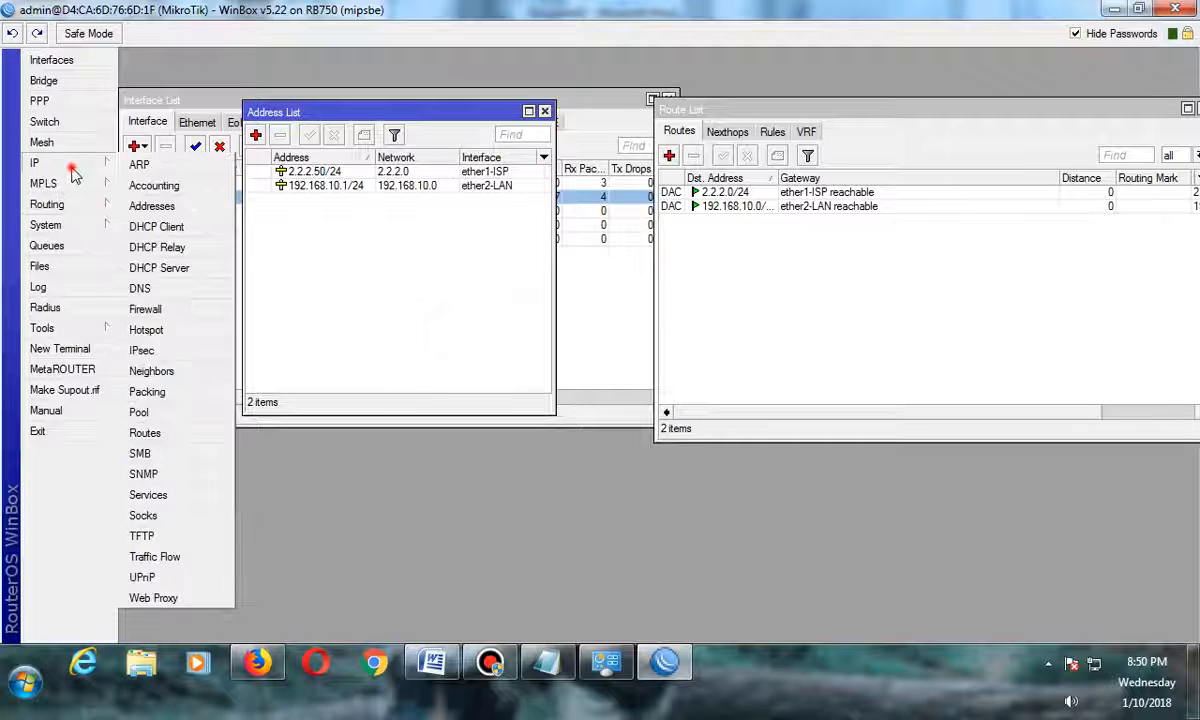
pyautogui.click(145, 433)
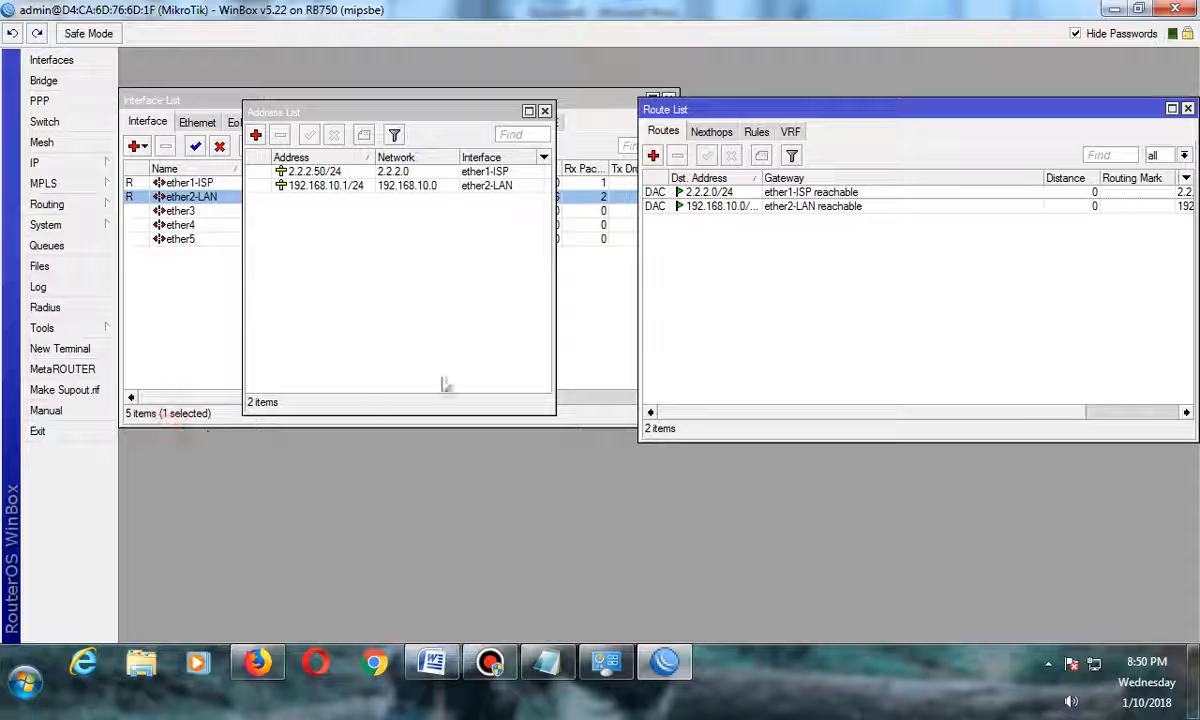
# Add a default route to 0.0.0.0/0 with gateway 2.2.2.2, copied from the Notepad notes.
pyautogui.click(655, 158)
pyautogui.click(630, 252)
pyautogui.moveTo(643, 251); pyautogui.dragTo(531, 251)
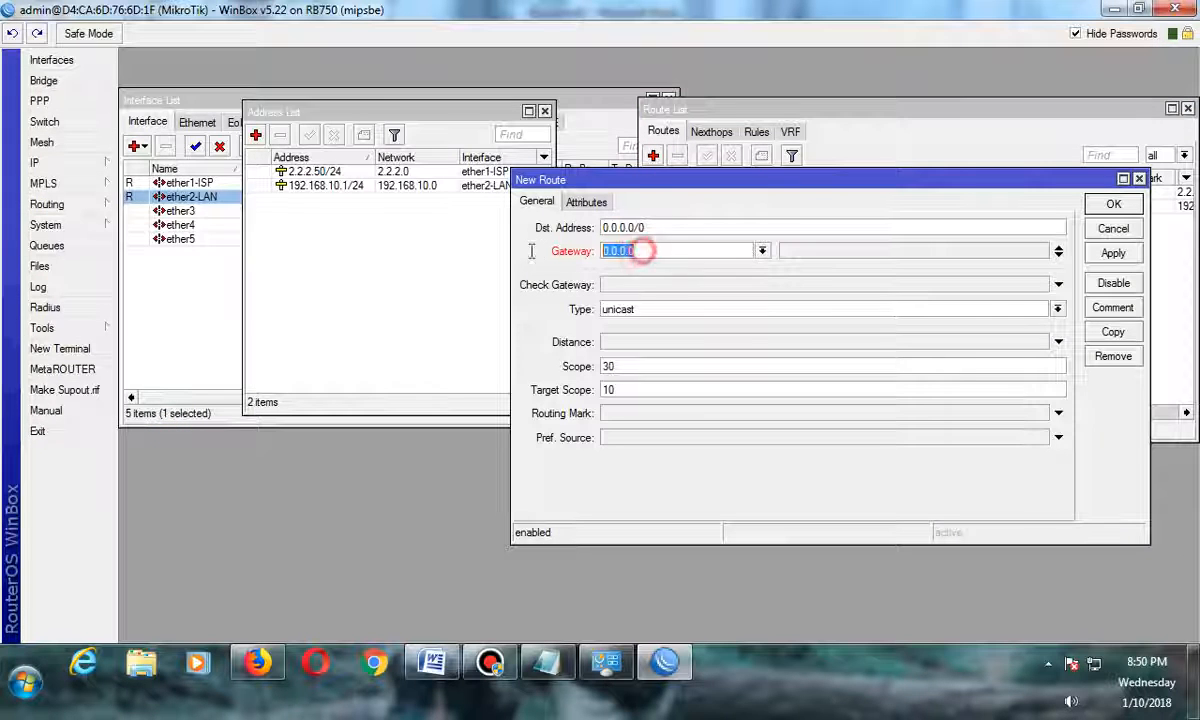
pyautogui.click(547, 662)
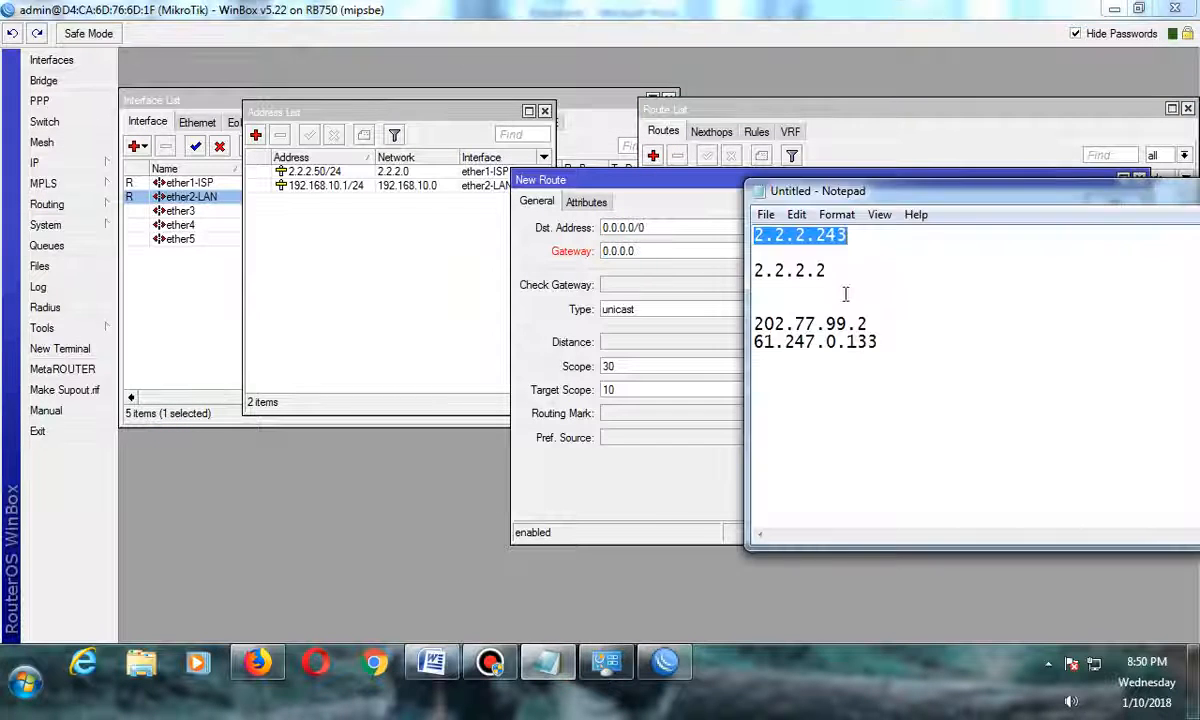
pyautogui.moveTo(829, 271); pyautogui.dragTo(745, 282)
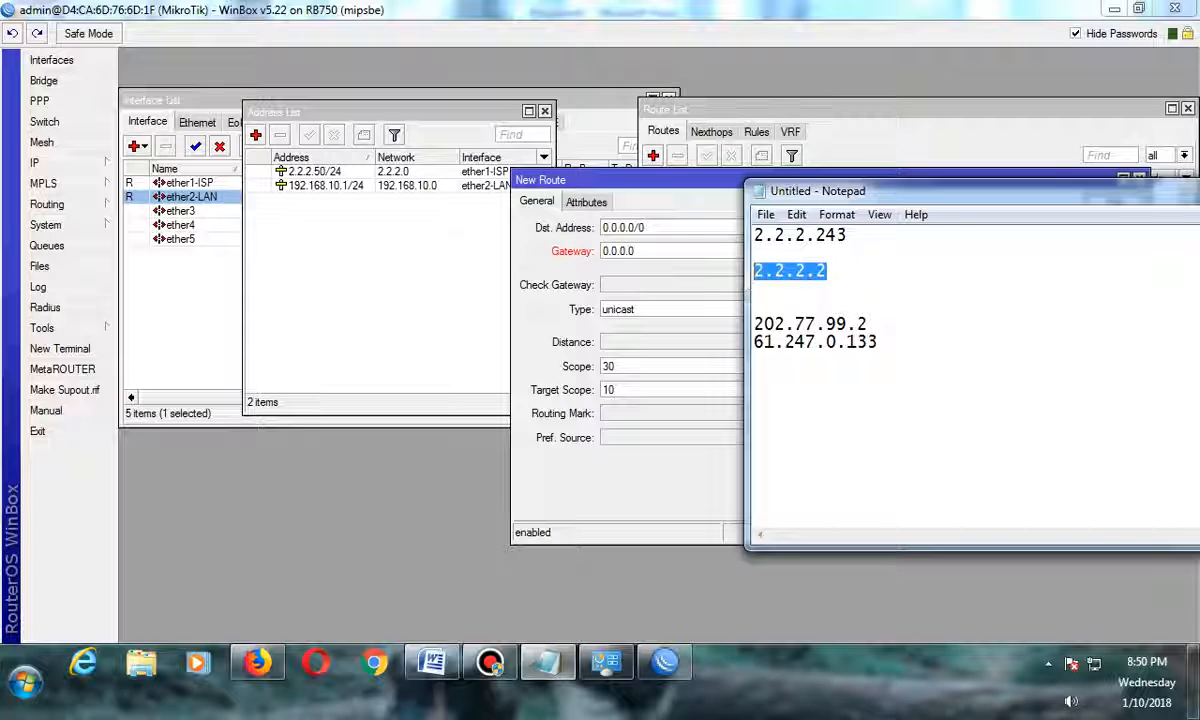
pyautogui.click(655, 250)
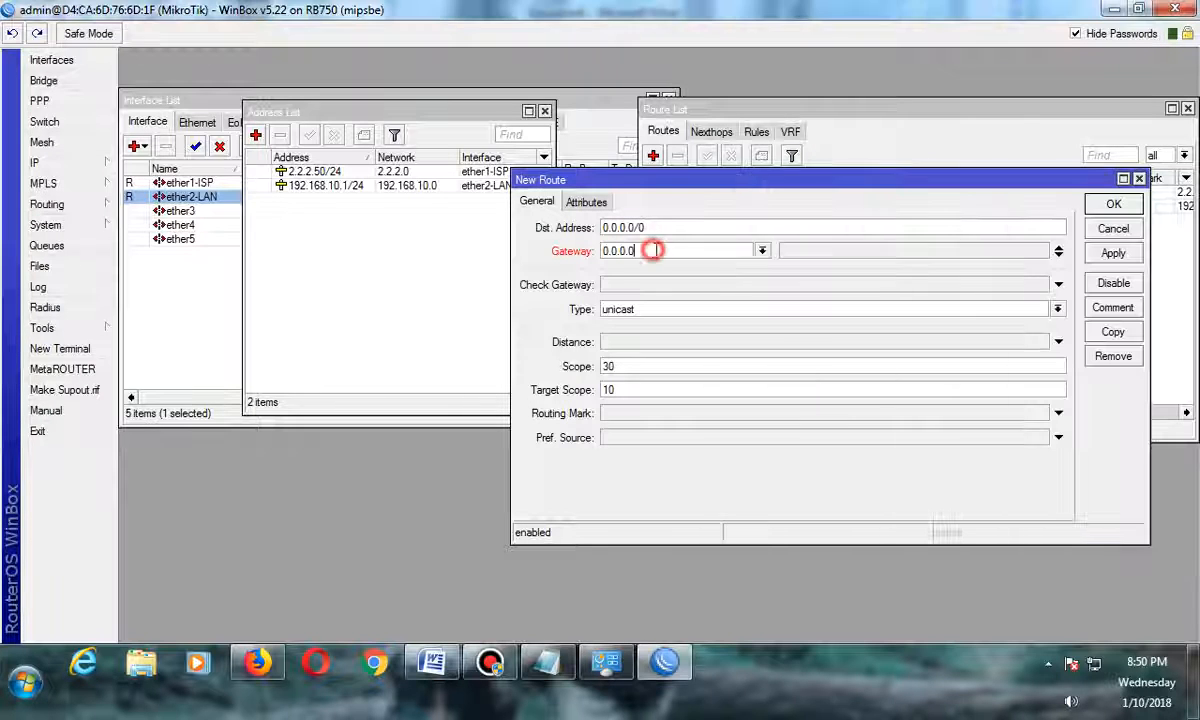
pyautogui.doubleClick(651, 250)
pyautogui.write('2')
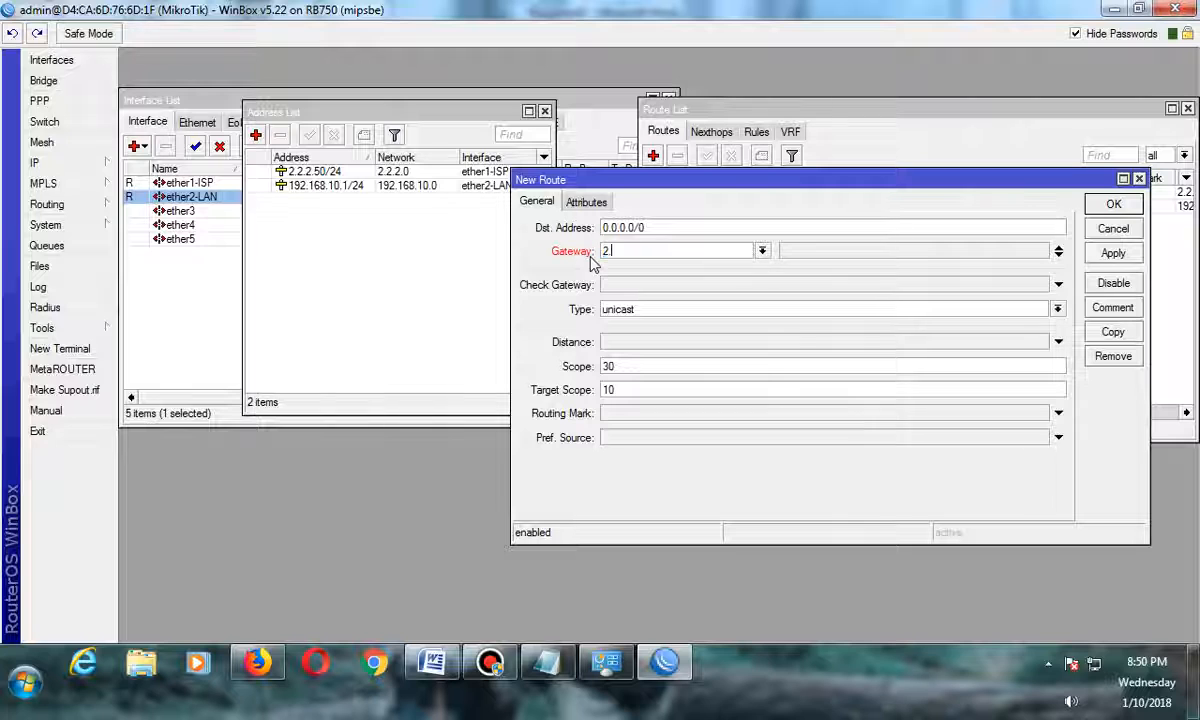
pyautogui.write('.2.2.2')
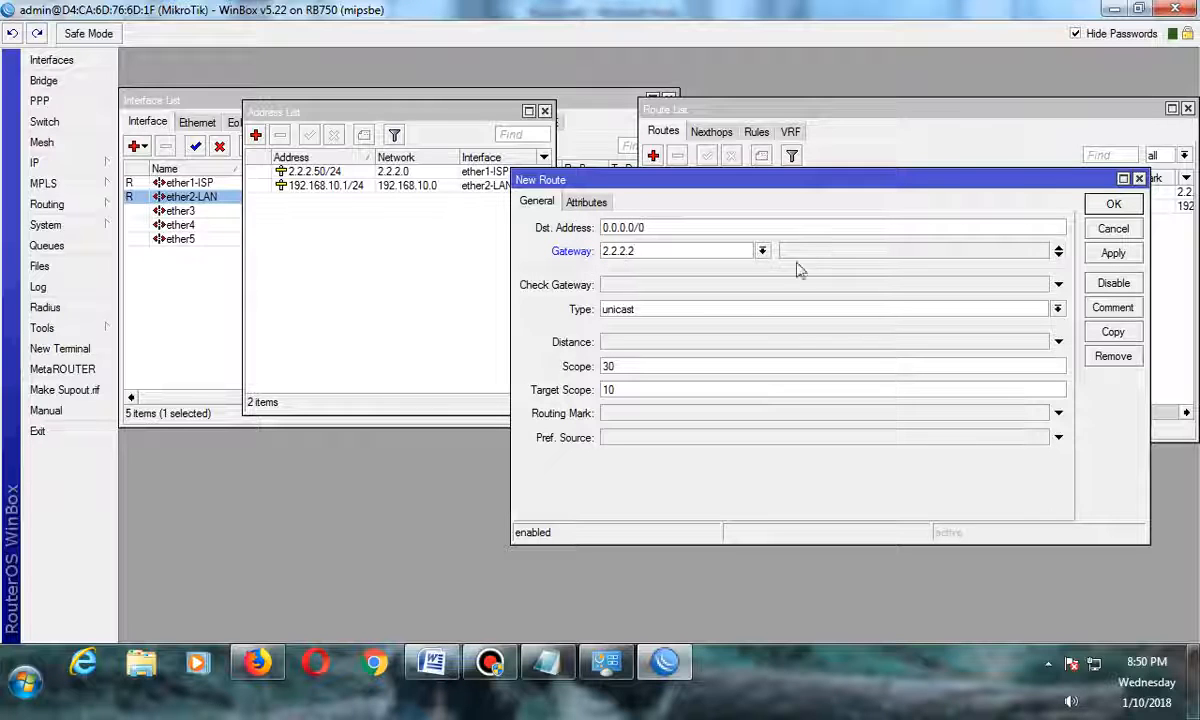
pyautogui.click(1114, 253)
pyautogui.click(1118, 205)
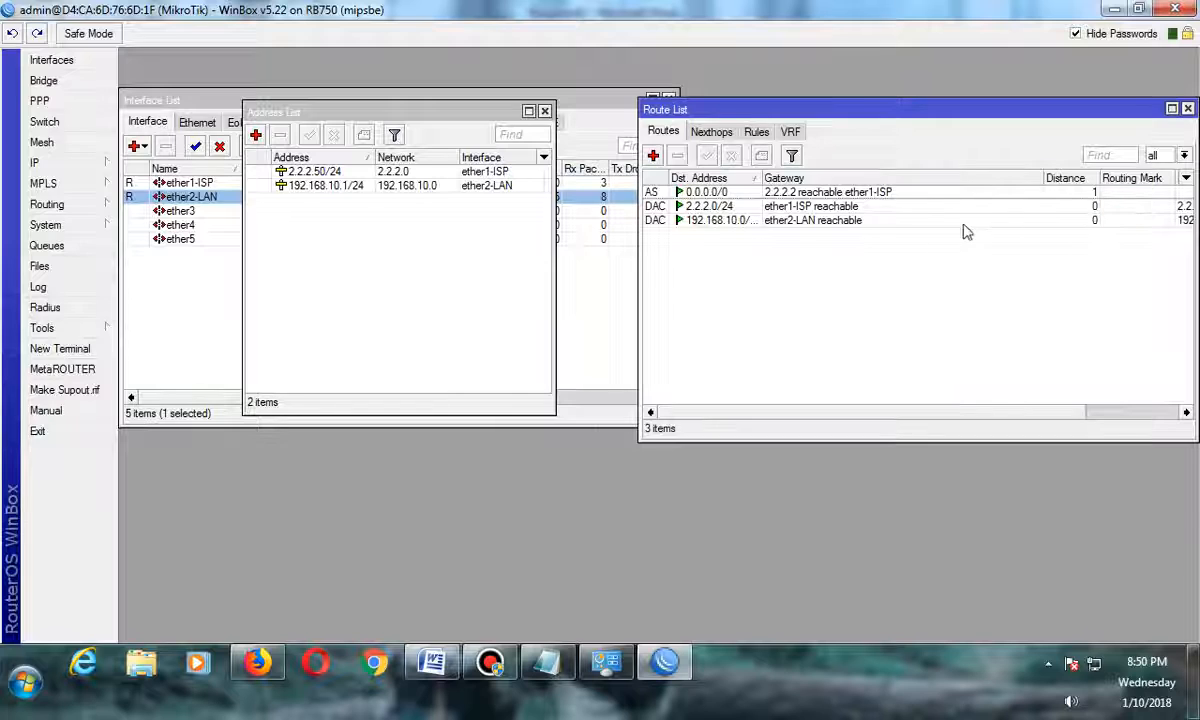
# Review the IP, DNS item in the Word checklist before returning to WinBox.
pyautogui.click(801, 192)
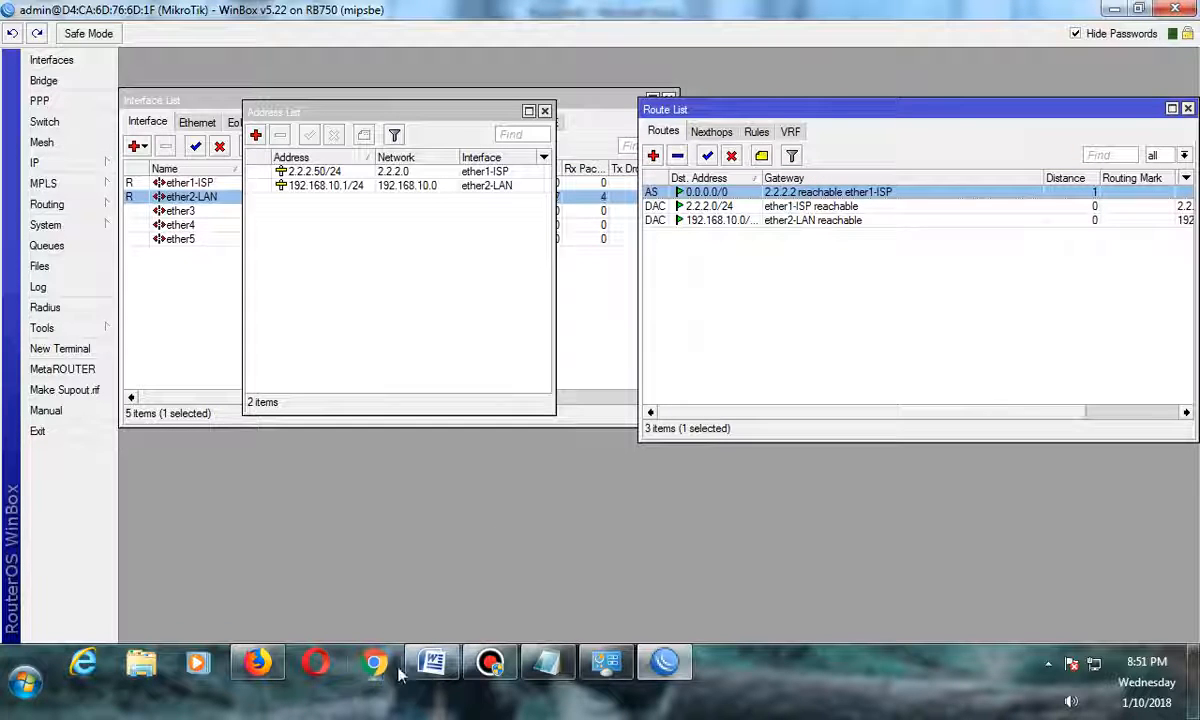
pyautogui.click(432, 662)
pyautogui.click(284, 401)
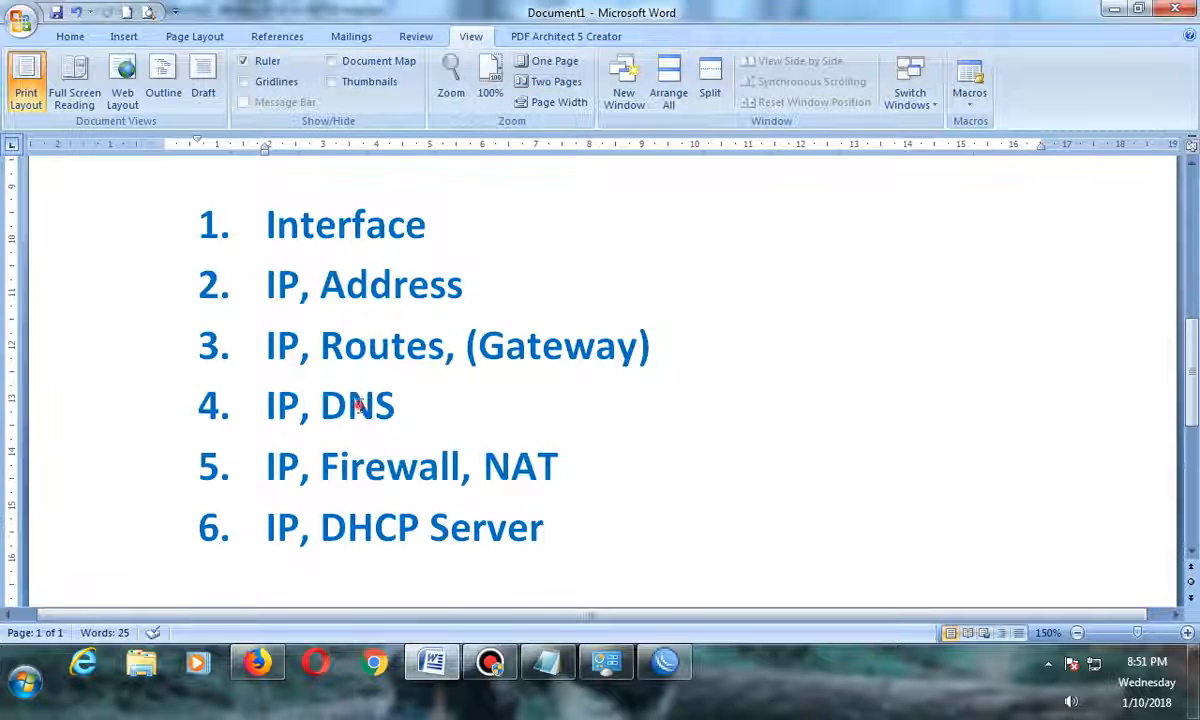
pyautogui.moveTo(268, 402); pyautogui.dragTo(366, 405)
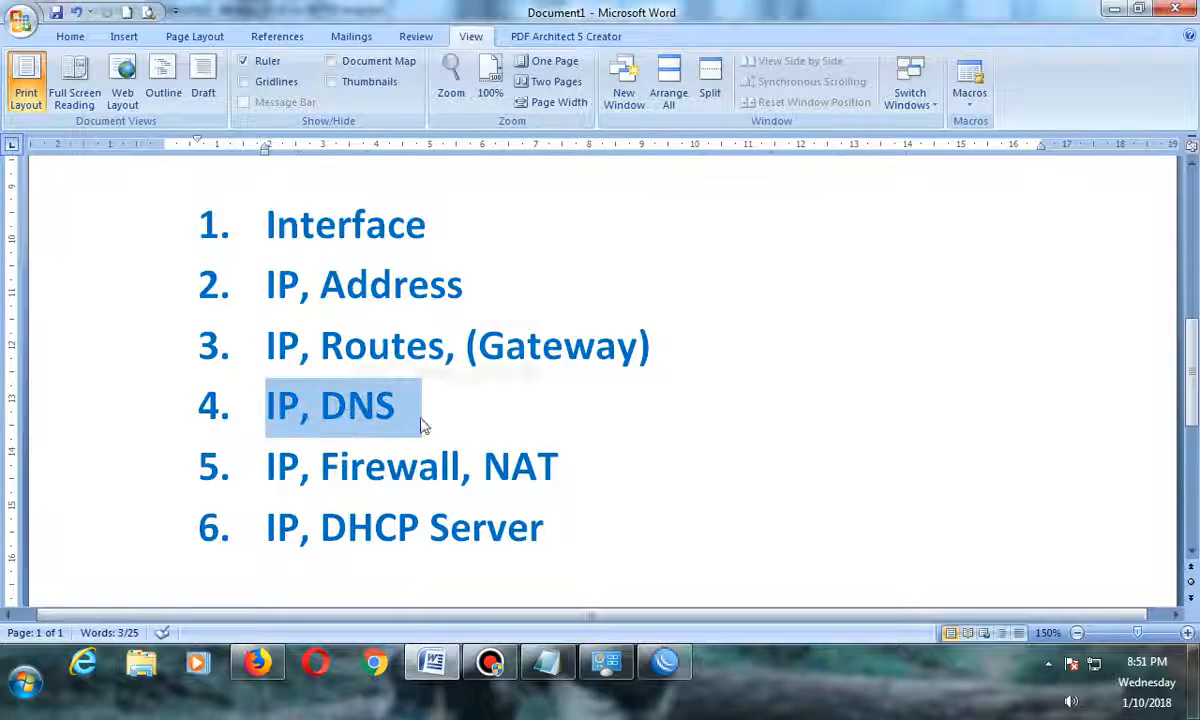
pyautogui.click(667, 664)
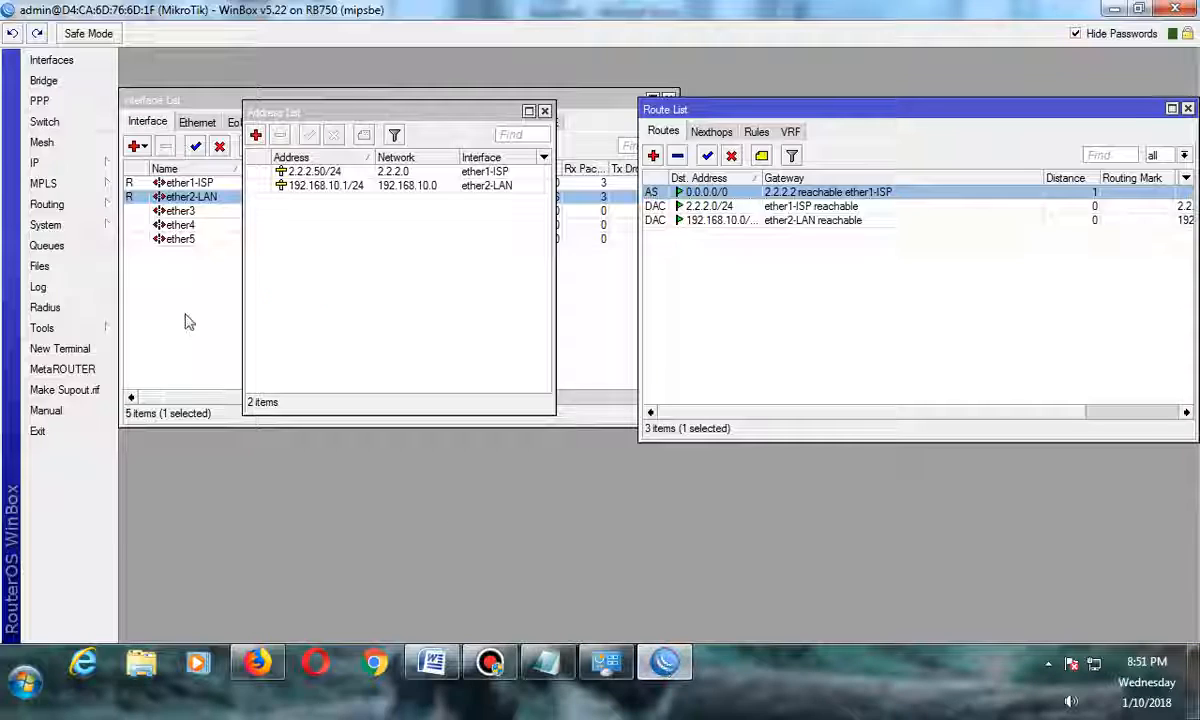
# Open the DNS settings and set the first server to 202.77.99.2, copied from the Notepad notes.
pyautogui.click(45, 163)
pyautogui.click(145, 288)
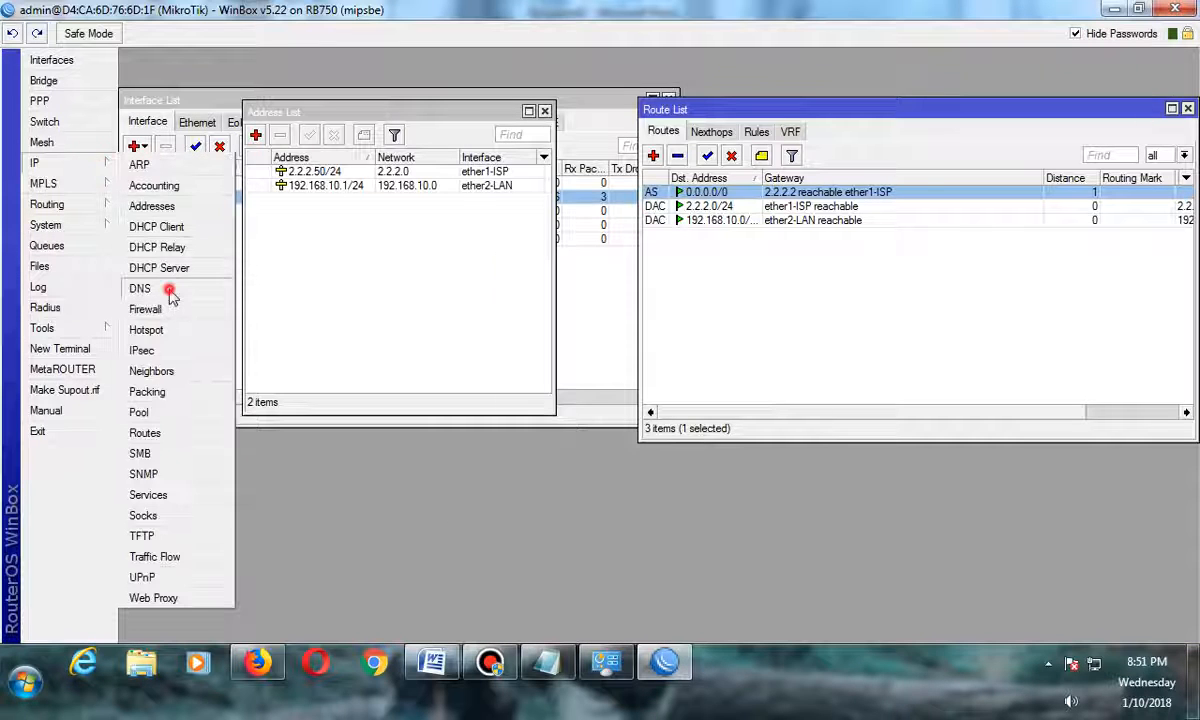
pyautogui.moveTo(556, 270); pyautogui.dragTo(365, 236)
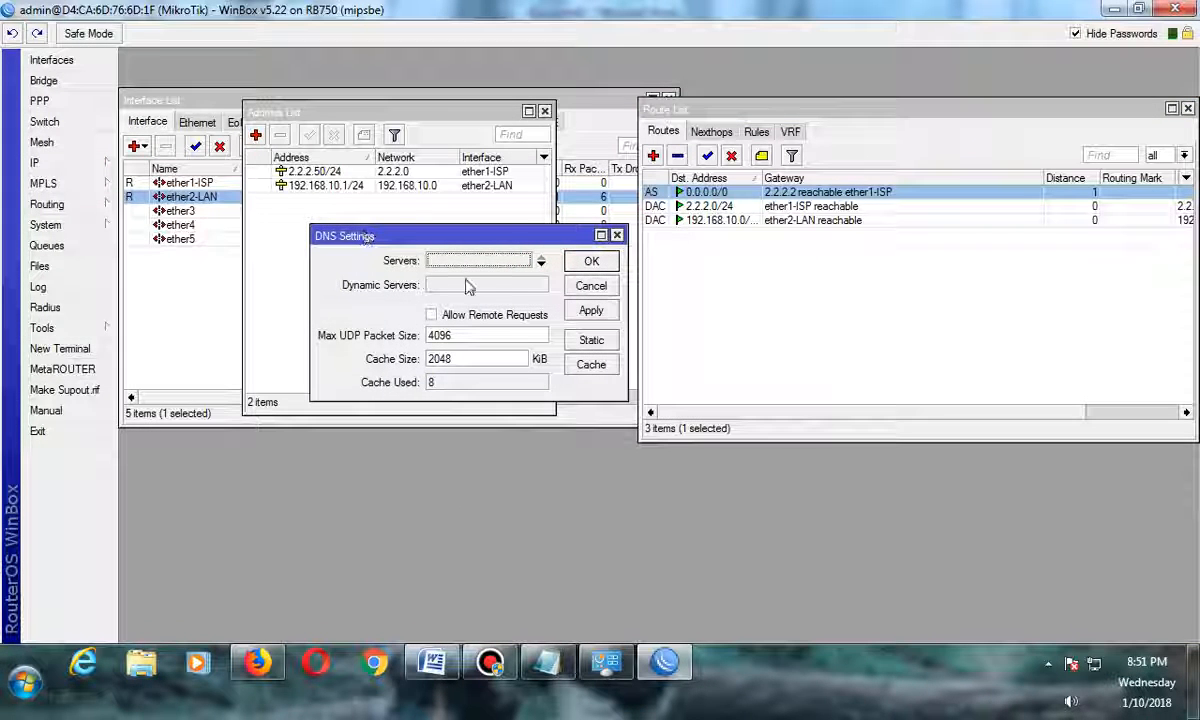
pyautogui.click(547, 662)
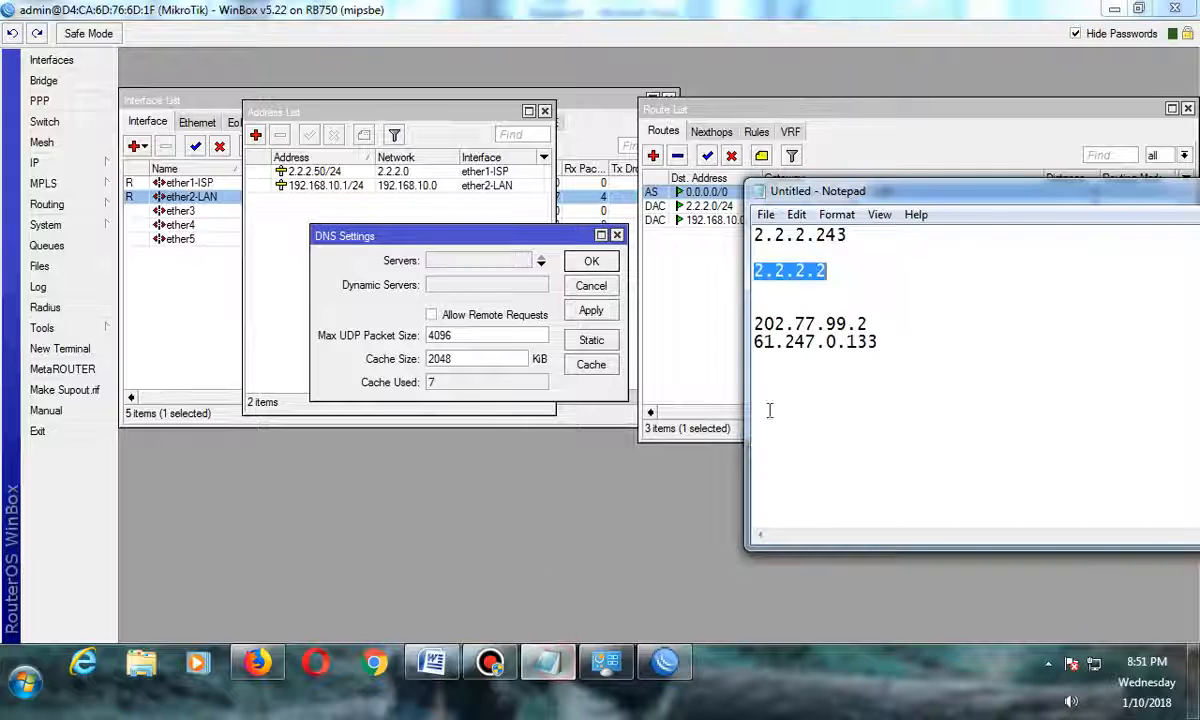
pyautogui.moveTo(754, 323); pyautogui.dragTo(866, 326)
pyautogui.hotkey('ctrl', 'c')
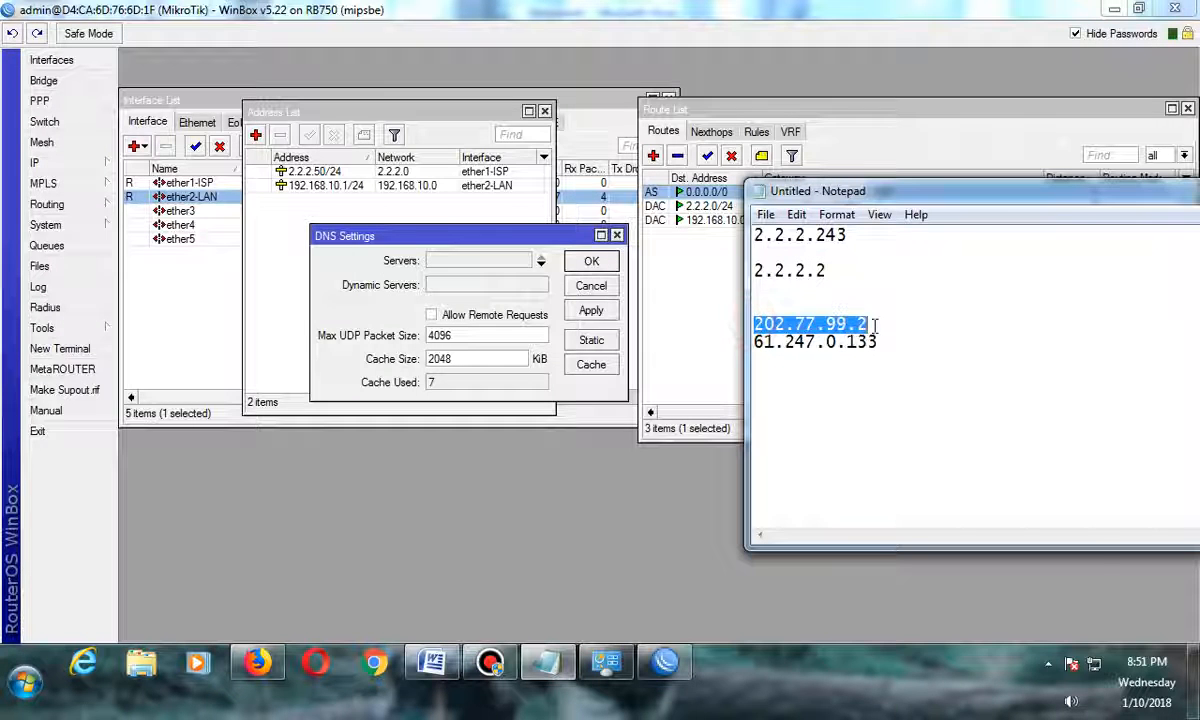
pyautogui.rightClick(870, 326)
pyautogui.click(898, 386)
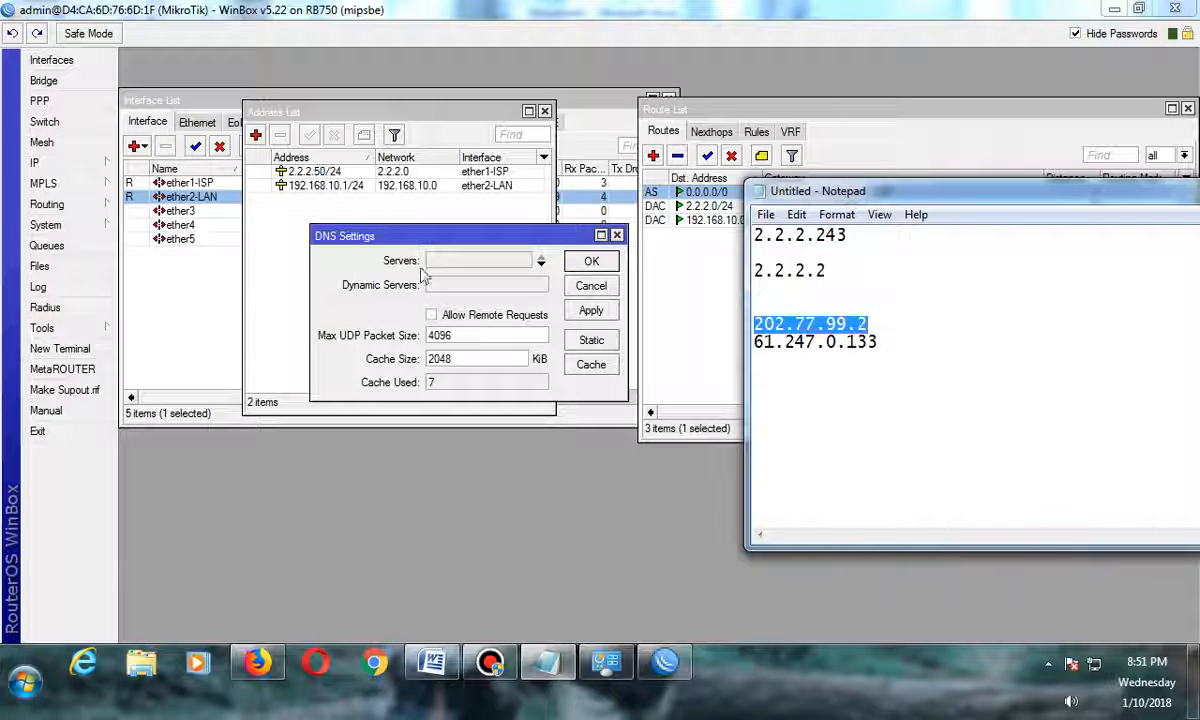
pyautogui.click(402, 260)
pyautogui.rightClick(458, 263)
pyautogui.click(480, 317)
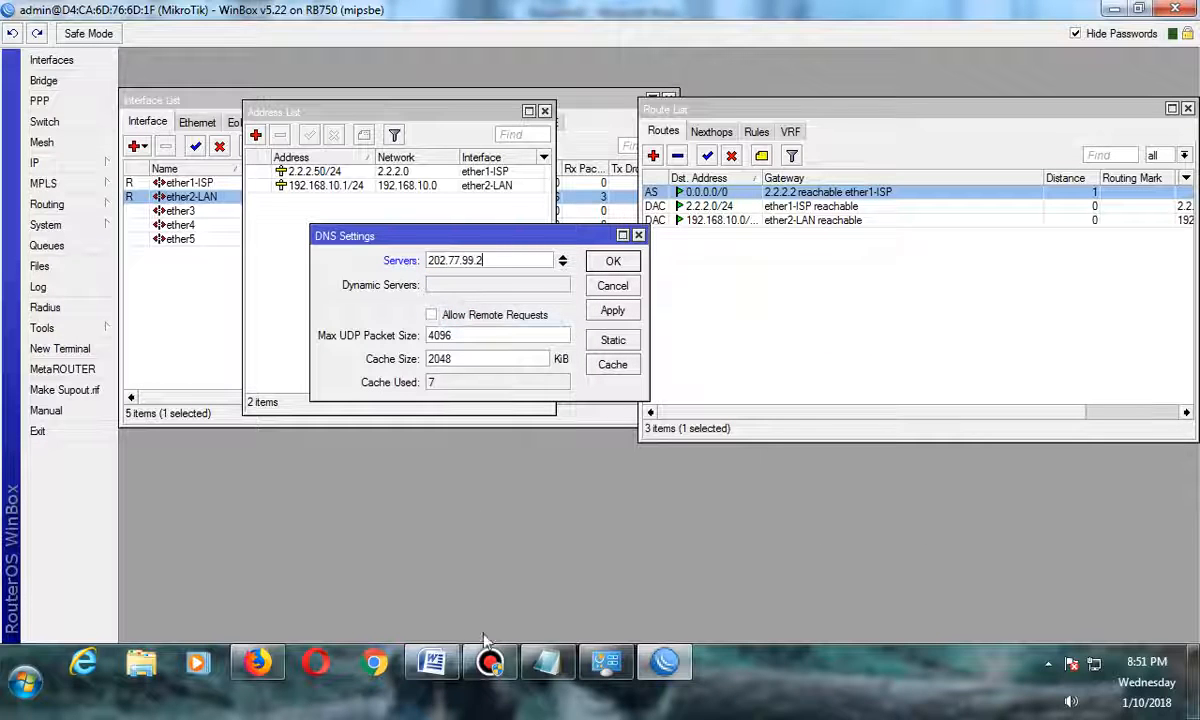
# Add a second DNS server 61.247.0.133, copied from the Notepad notes.
pyautogui.click(546, 662)
pyautogui.moveTo(879, 343); pyautogui.dragTo(757, 343)
pyautogui.rightClick(748, 341)
pyautogui.click(804, 407)
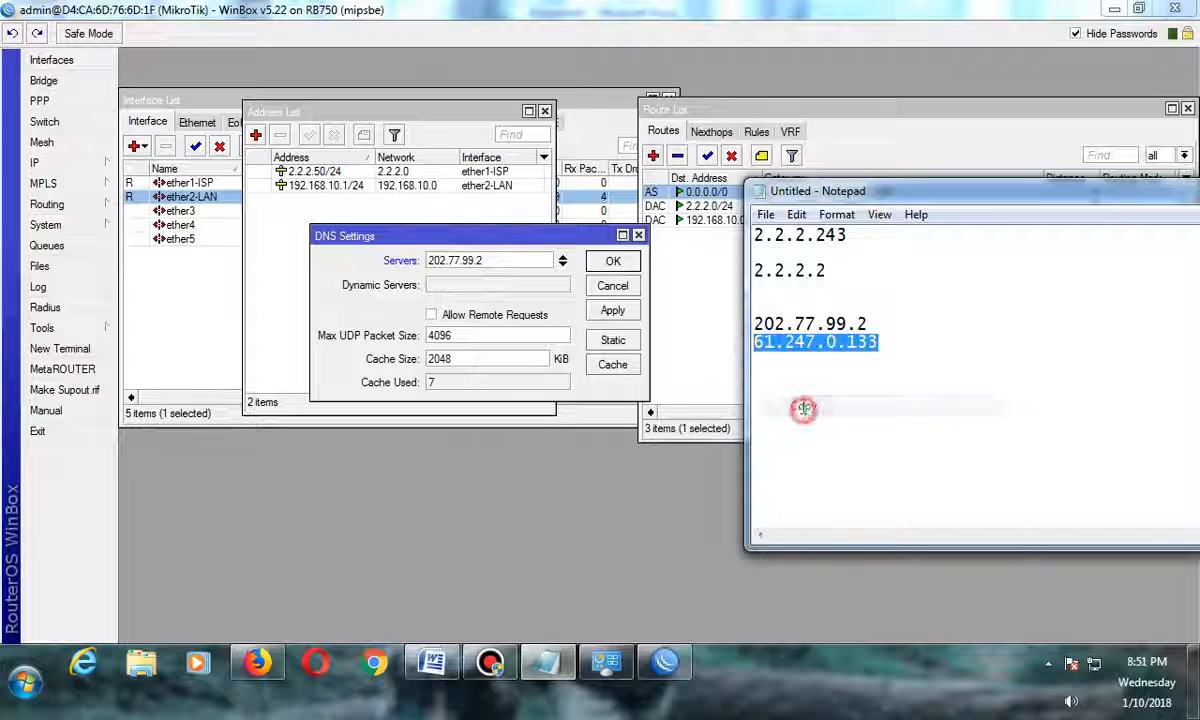
pyautogui.click(562, 266)
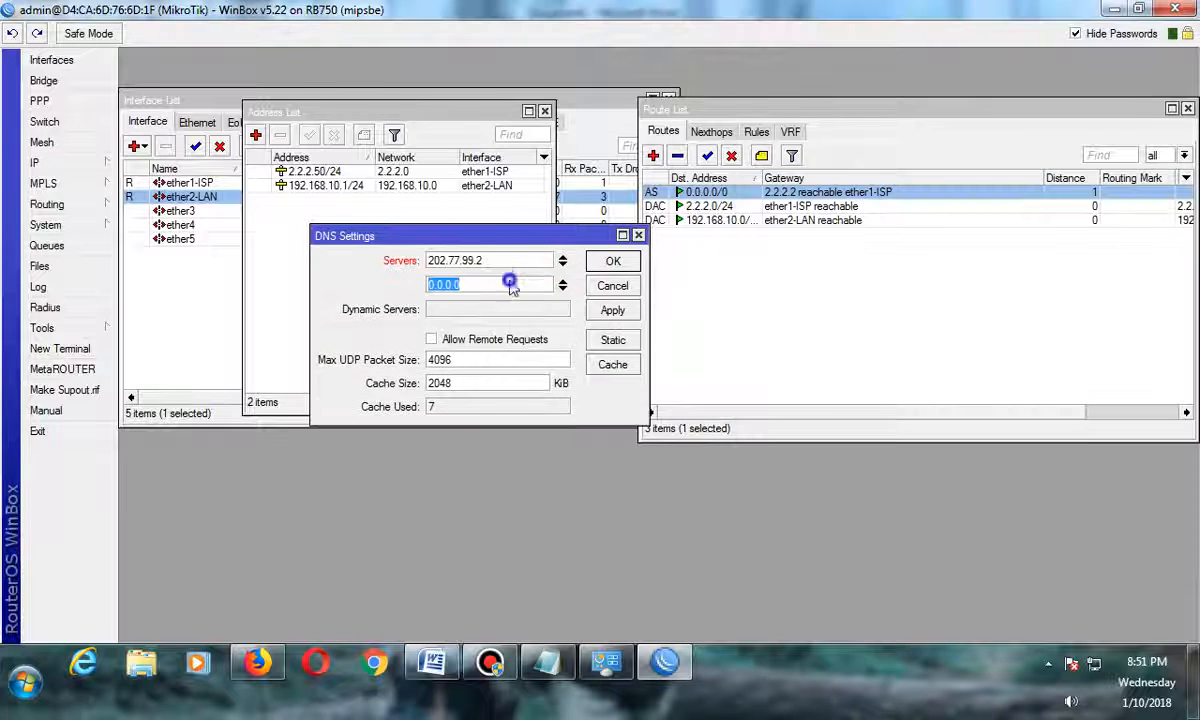
pyautogui.rightClick(510, 284)
pyautogui.click(554, 334)
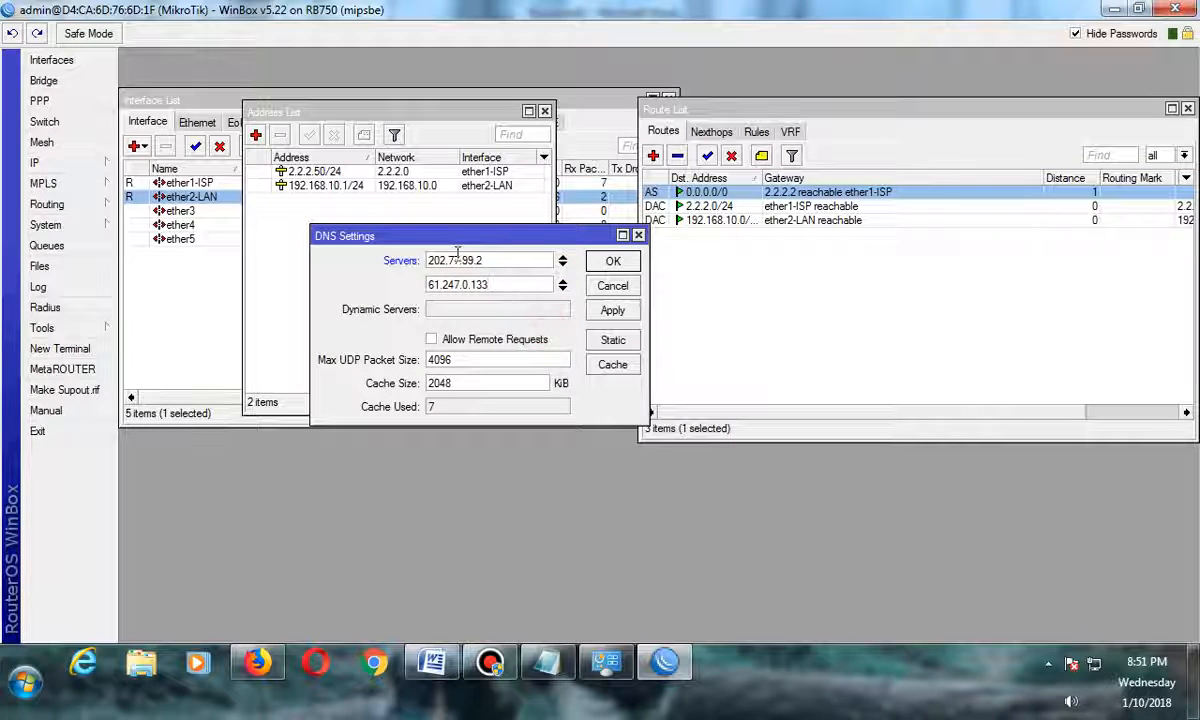
# Enable Allow Remote Requests, then apply and close the DNS settings.
pyautogui.click(459, 286)
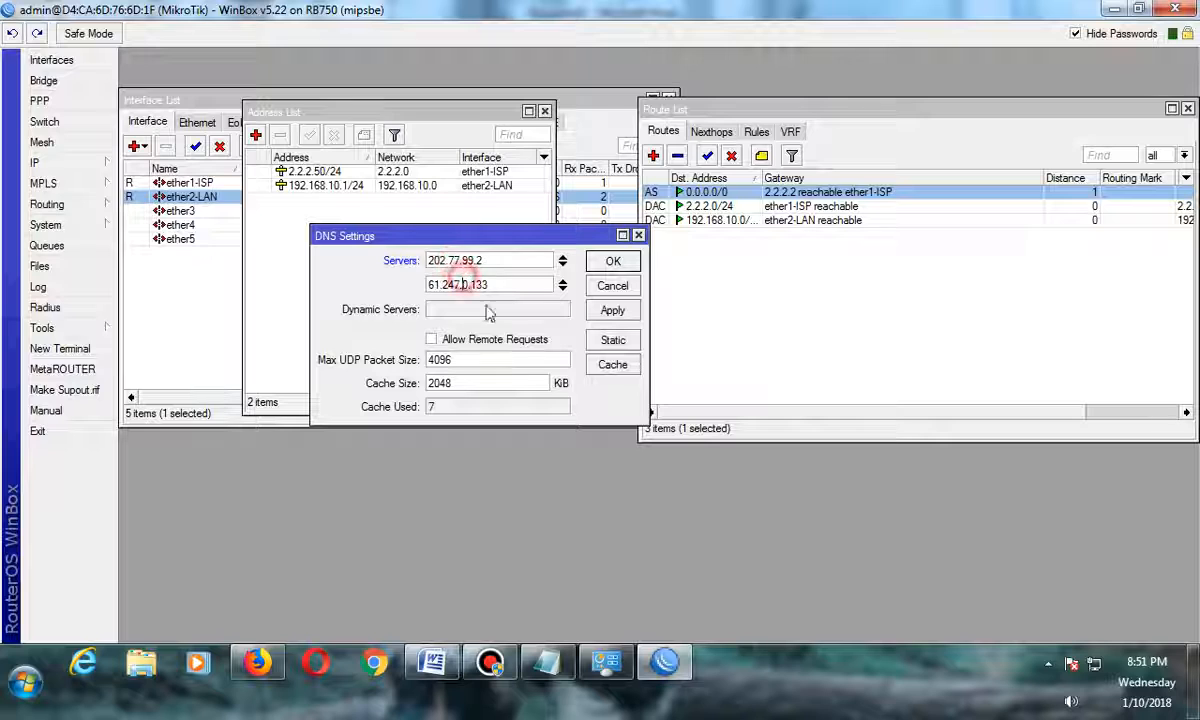
pyautogui.click(432, 341)
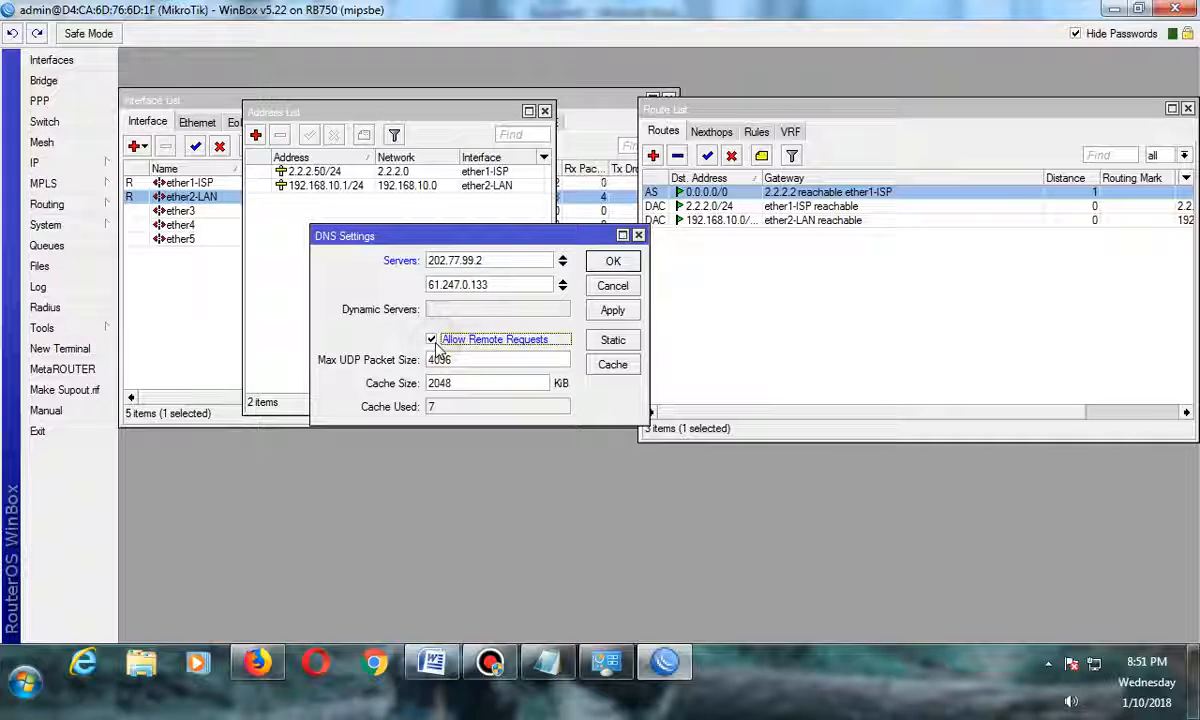
pyautogui.click(614, 312)
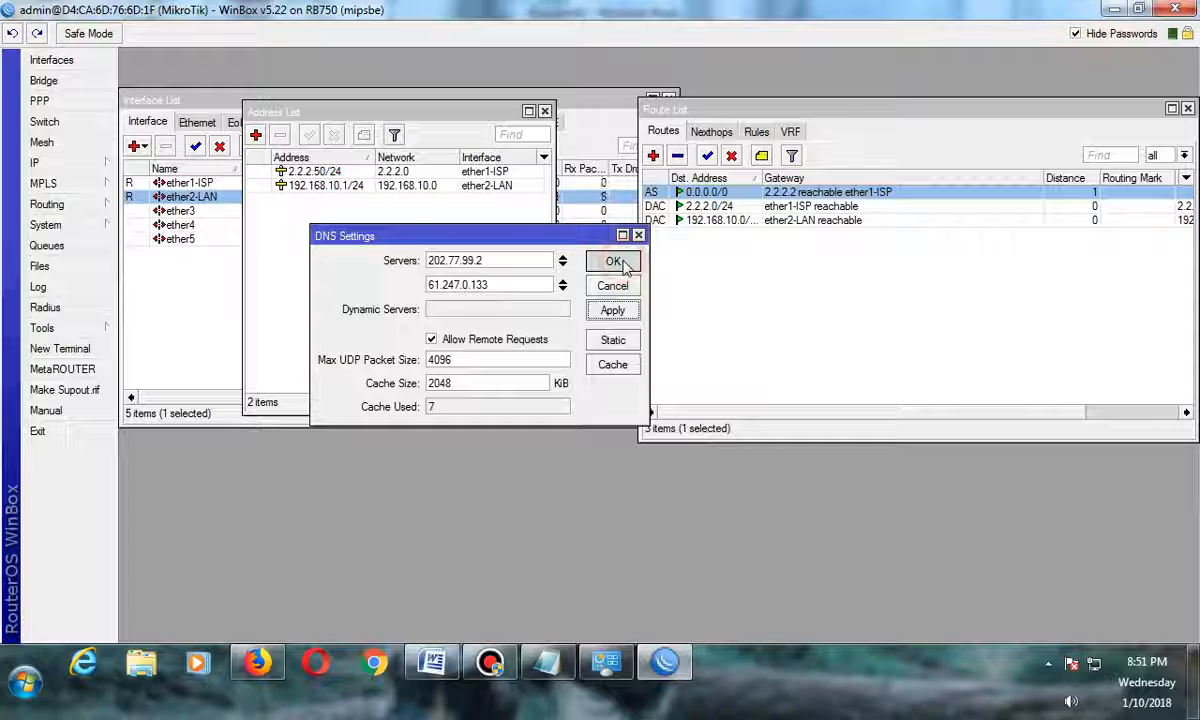
pyautogui.click(614, 262)
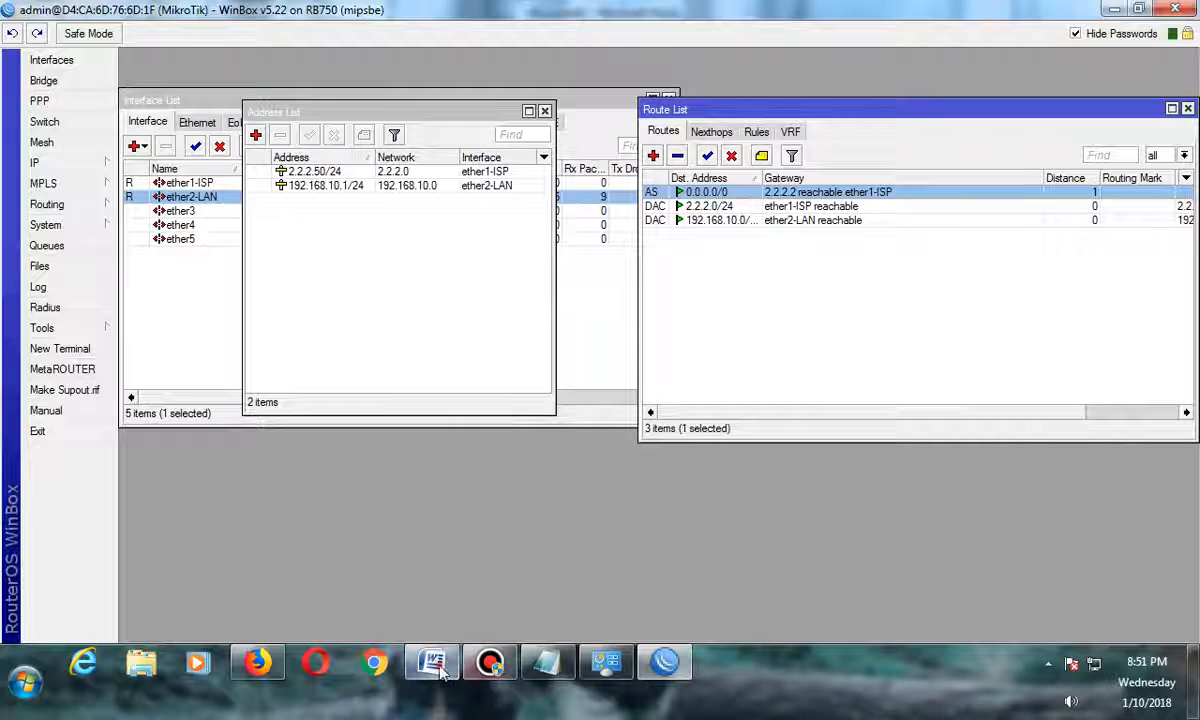
# Review the IP, Firewall, NAT item in the Word checklist before returning to WinBox.
pyautogui.click(432, 662)
pyautogui.click(313, 468)
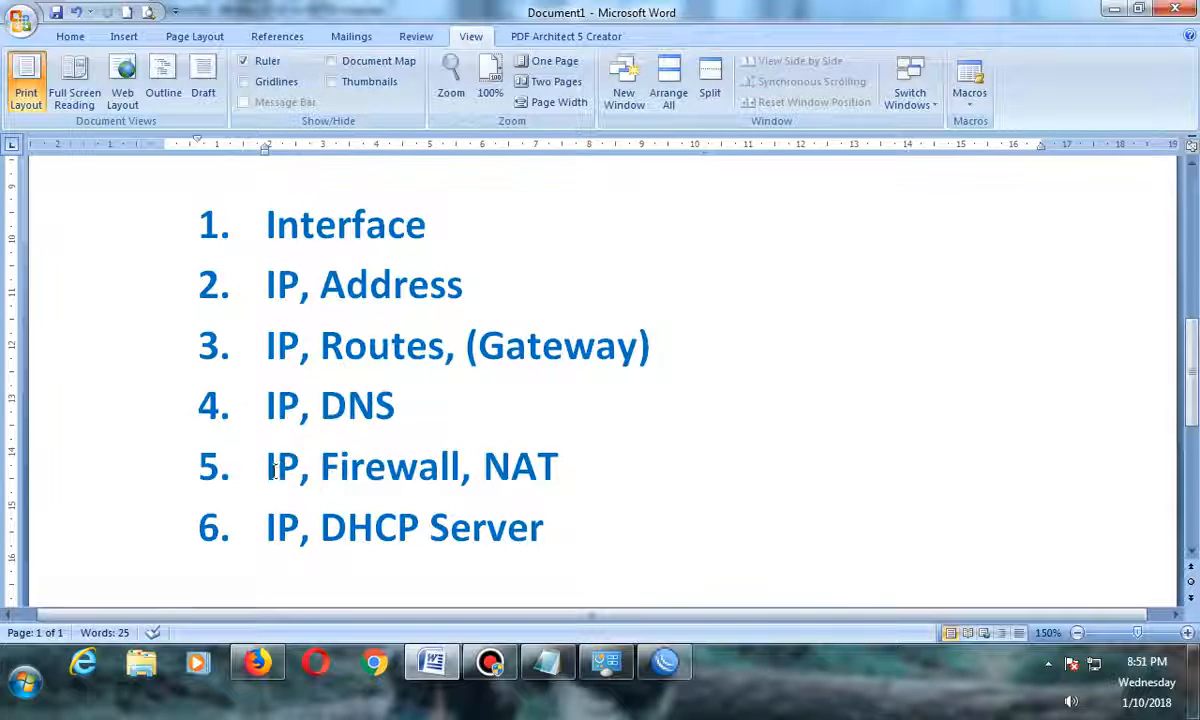
pyautogui.moveTo(266, 468); pyautogui.dragTo(560, 478)
pyautogui.click(552, 479)
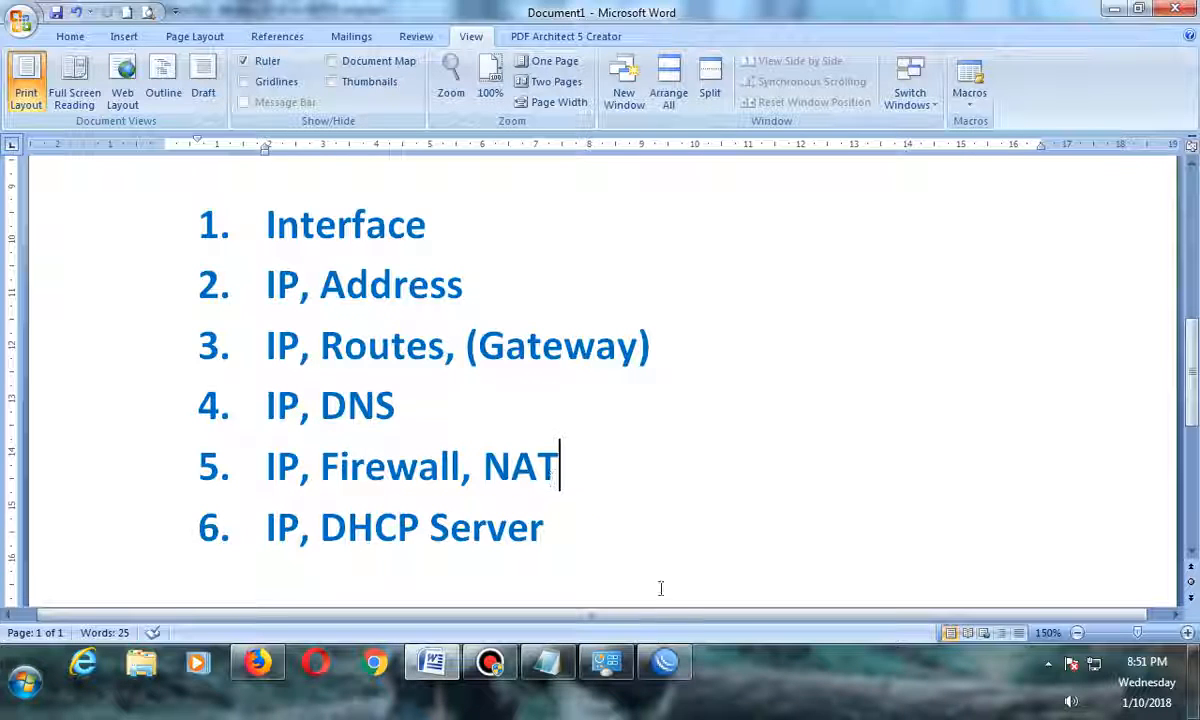
pyautogui.click(665, 662)
# Open the Firewall NAT rules and add a srcnat rule with action masquerade, applying and closing it.
pyautogui.click(104, 164)
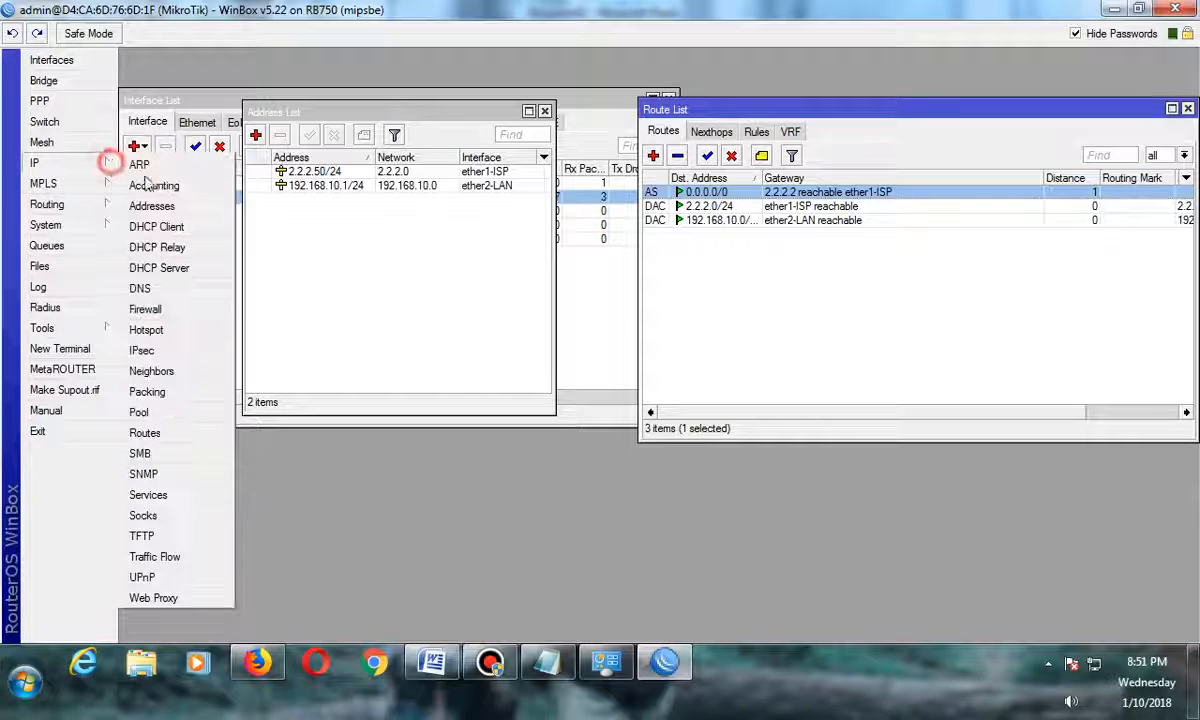
pyautogui.click(146, 310)
pyautogui.click(405, 212)
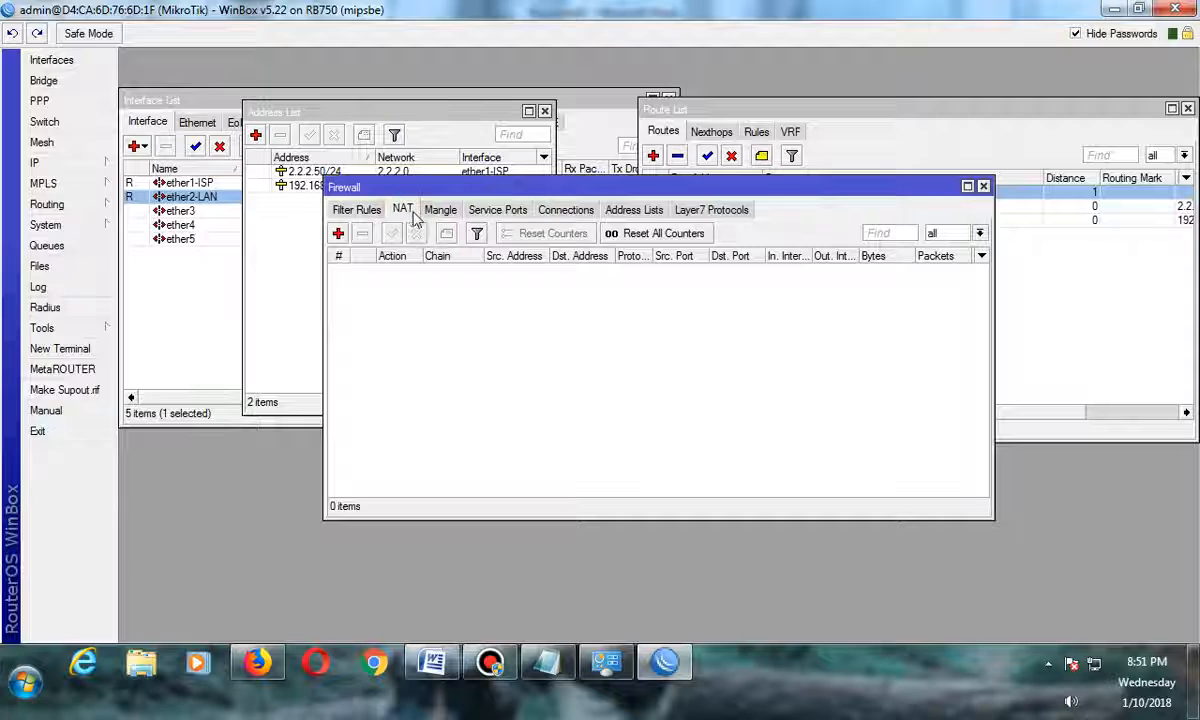
pyautogui.click(338, 233)
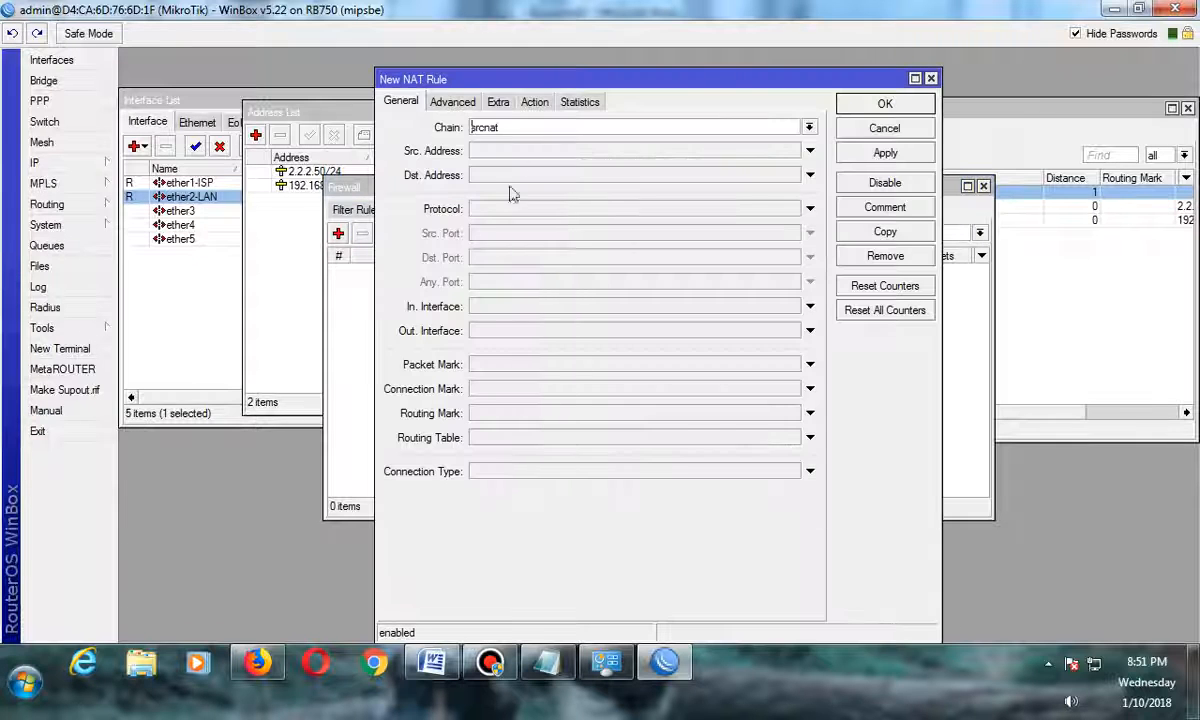
pyautogui.click(500, 127)
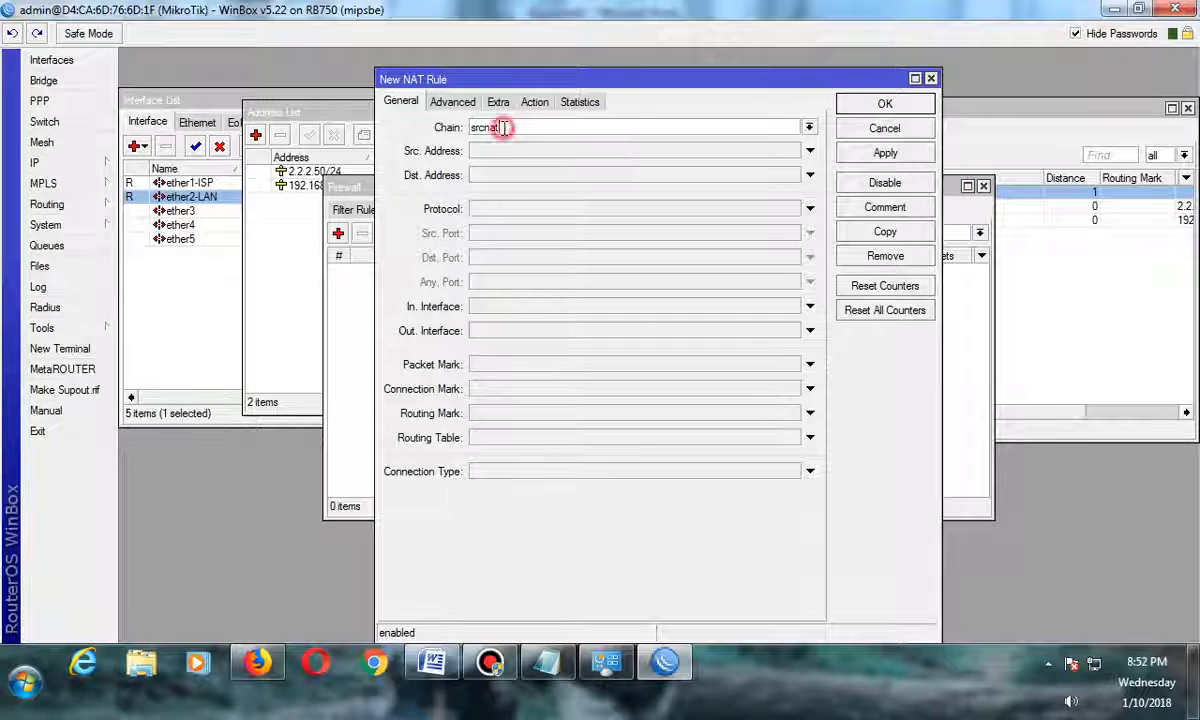
pyautogui.click(535, 102)
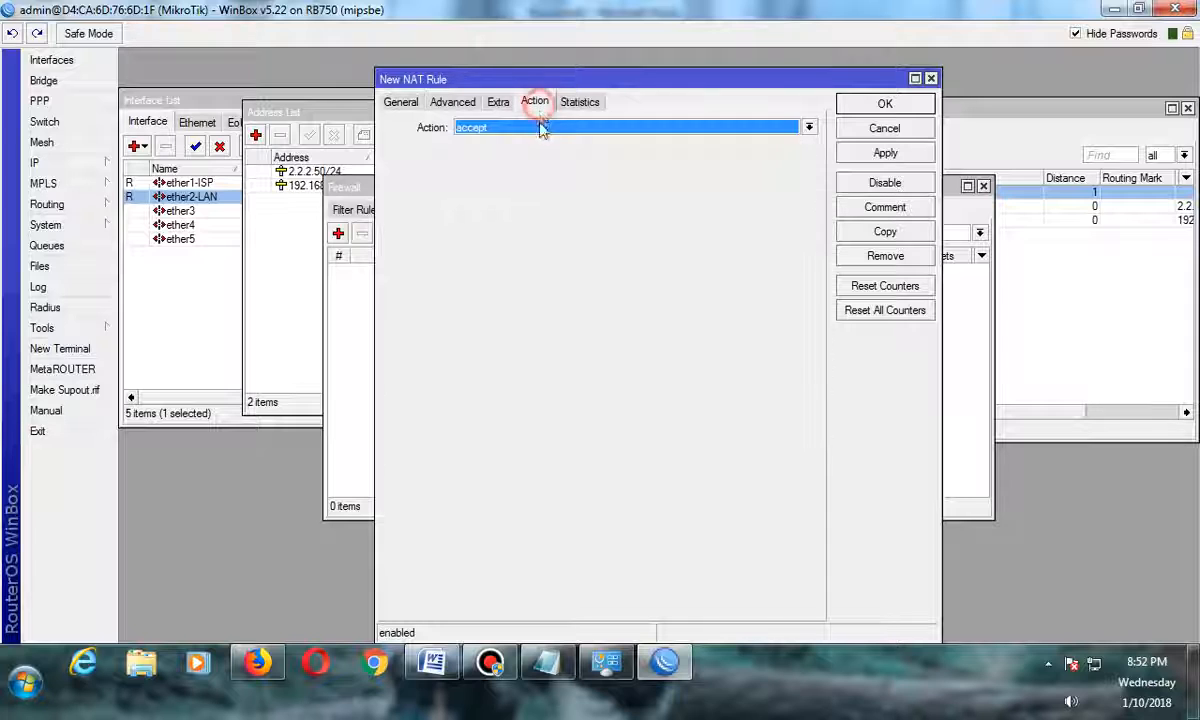
pyautogui.click(541, 127)
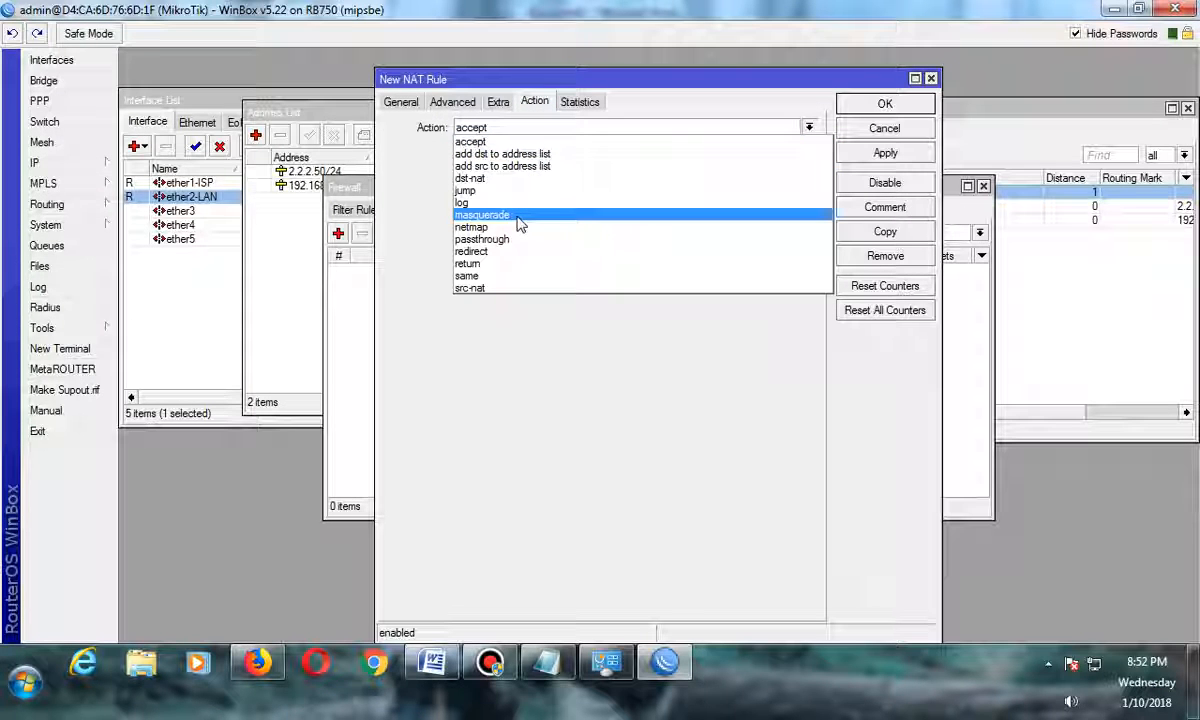
pyautogui.click(665, 216)
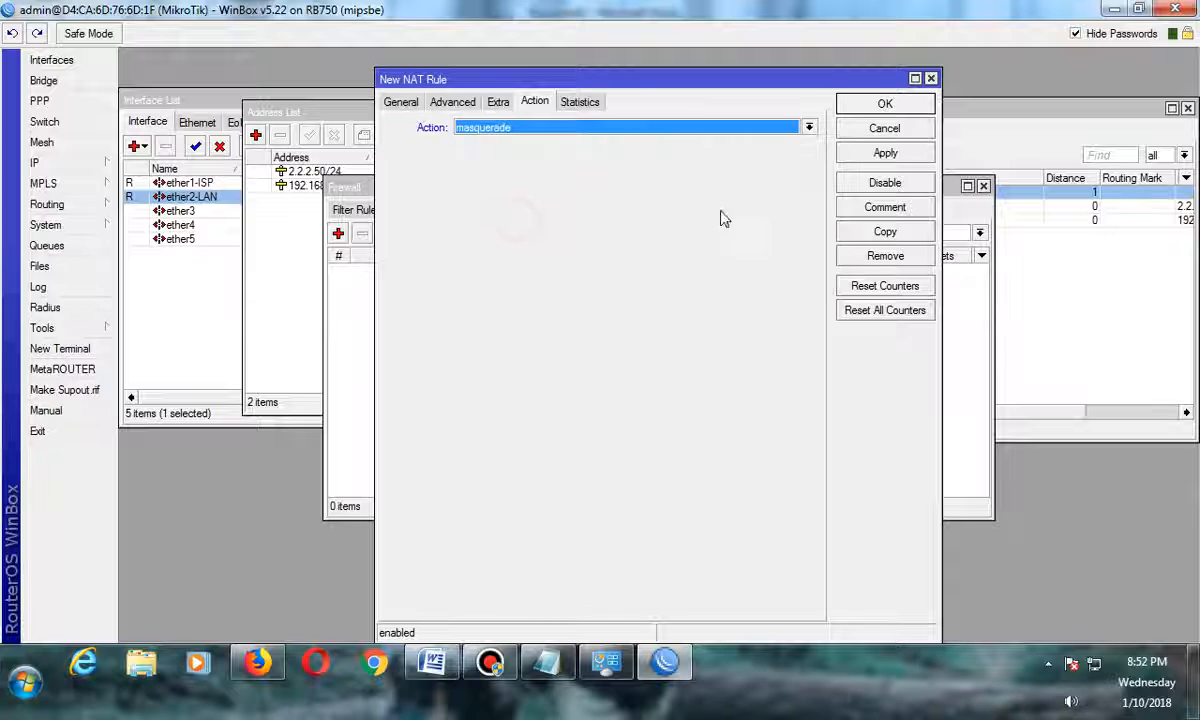
pyautogui.click(884, 153)
pyautogui.click(885, 105)
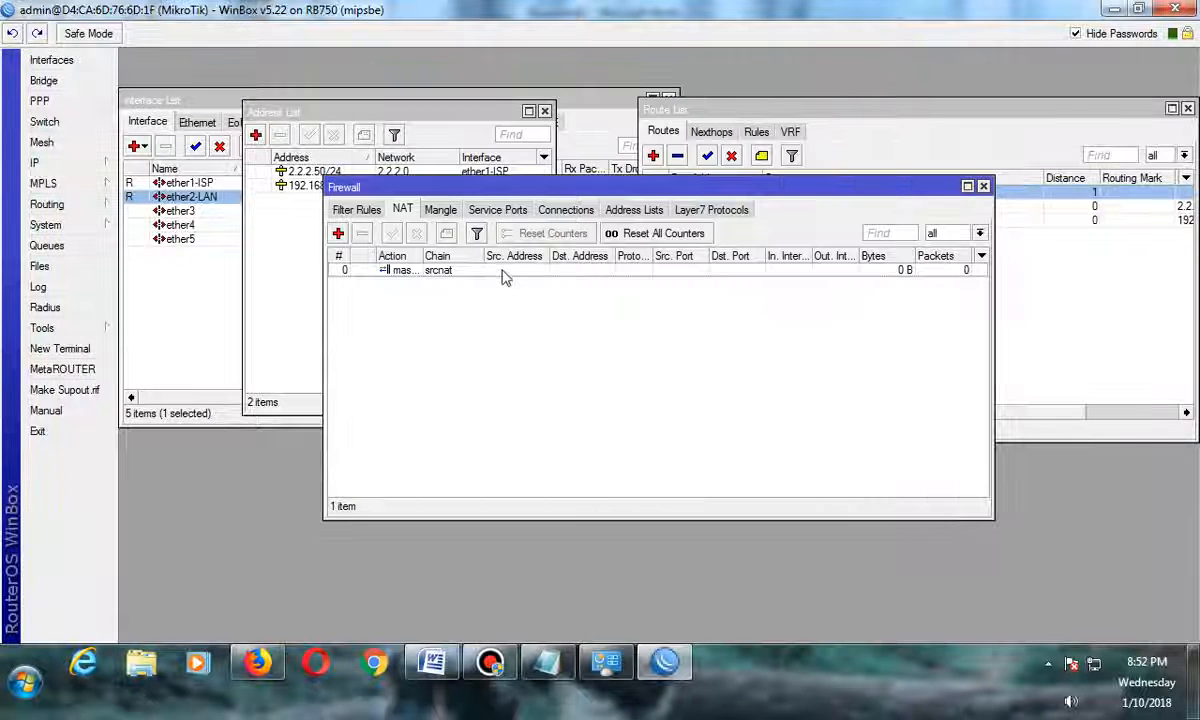
# Review the IP, DHCP Server item in the Word checklist before returning to WinBox.
pyautogui.click(504, 272)
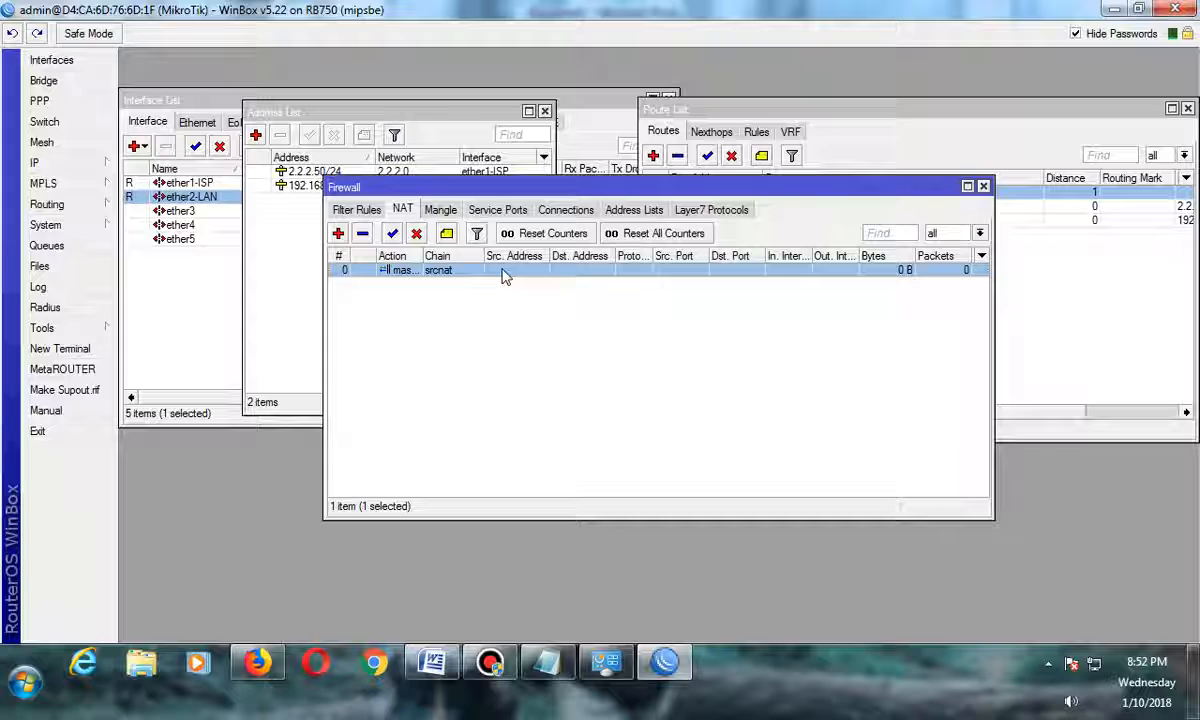
pyautogui.click(432, 663)
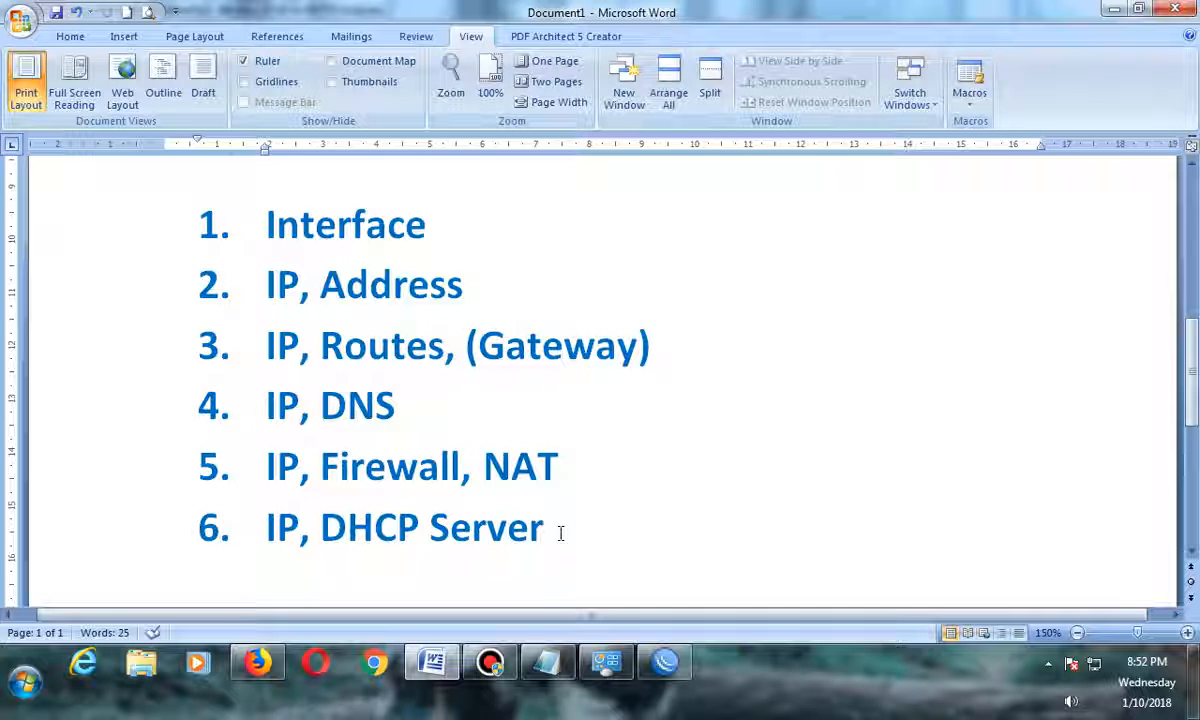
pyautogui.click(665, 662)
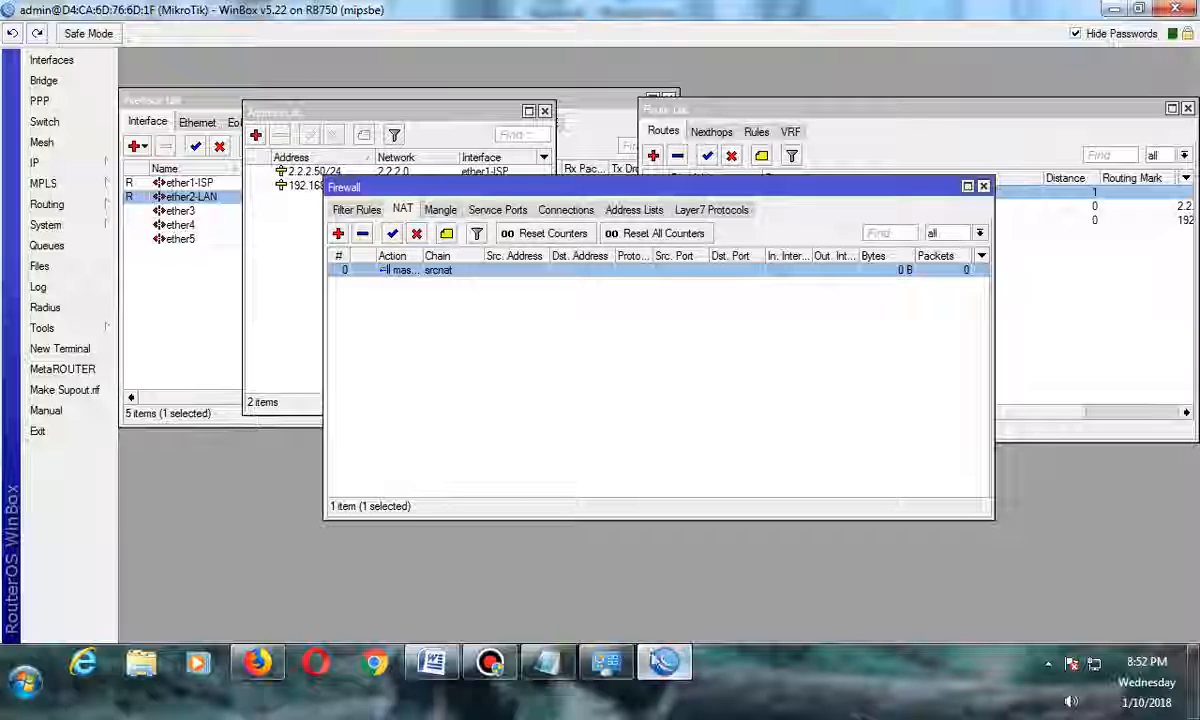
pyautogui.click(497, 389)
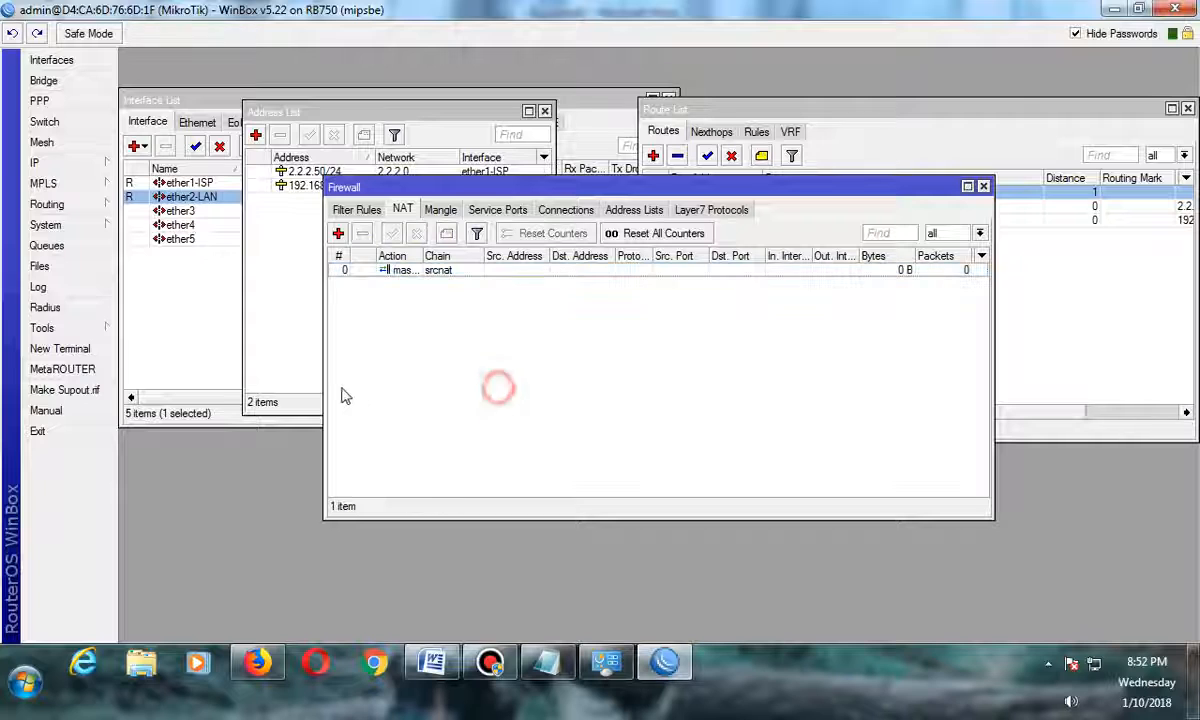
# Open a new terminal and ping detik.com, stopping the ping and closing the terminal.
pyautogui.click(104, 367)
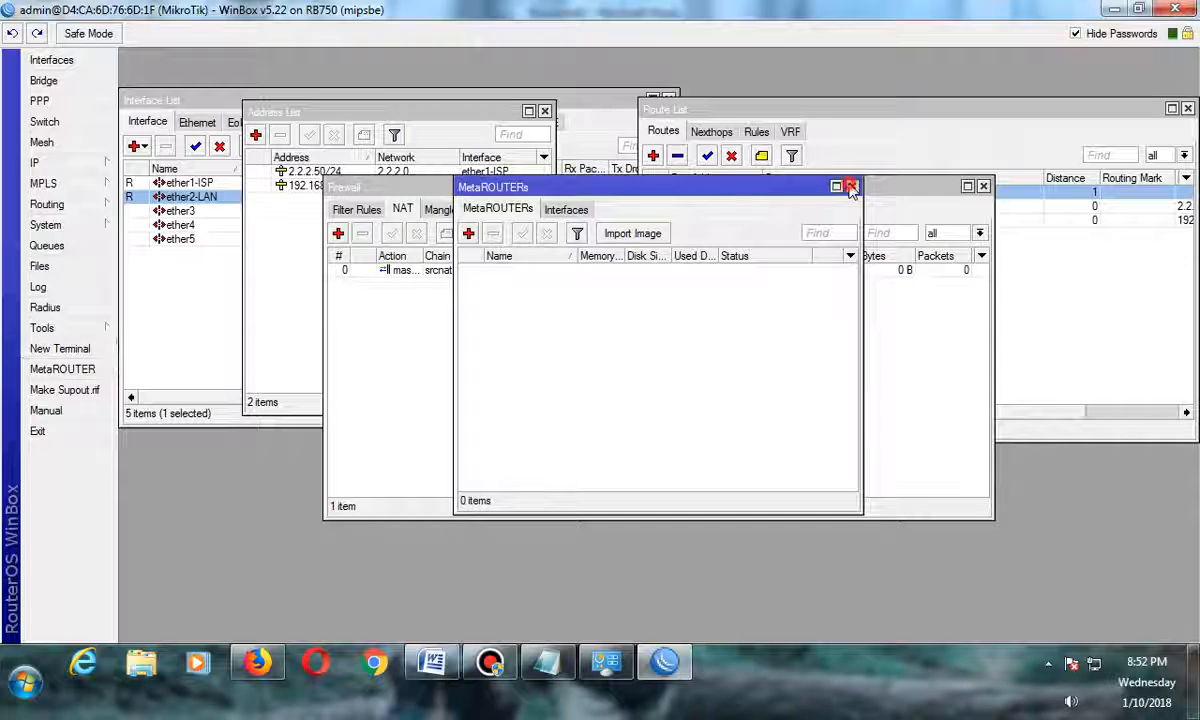
pyautogui.click(850, 187)
pyautogui.click(95, 348)
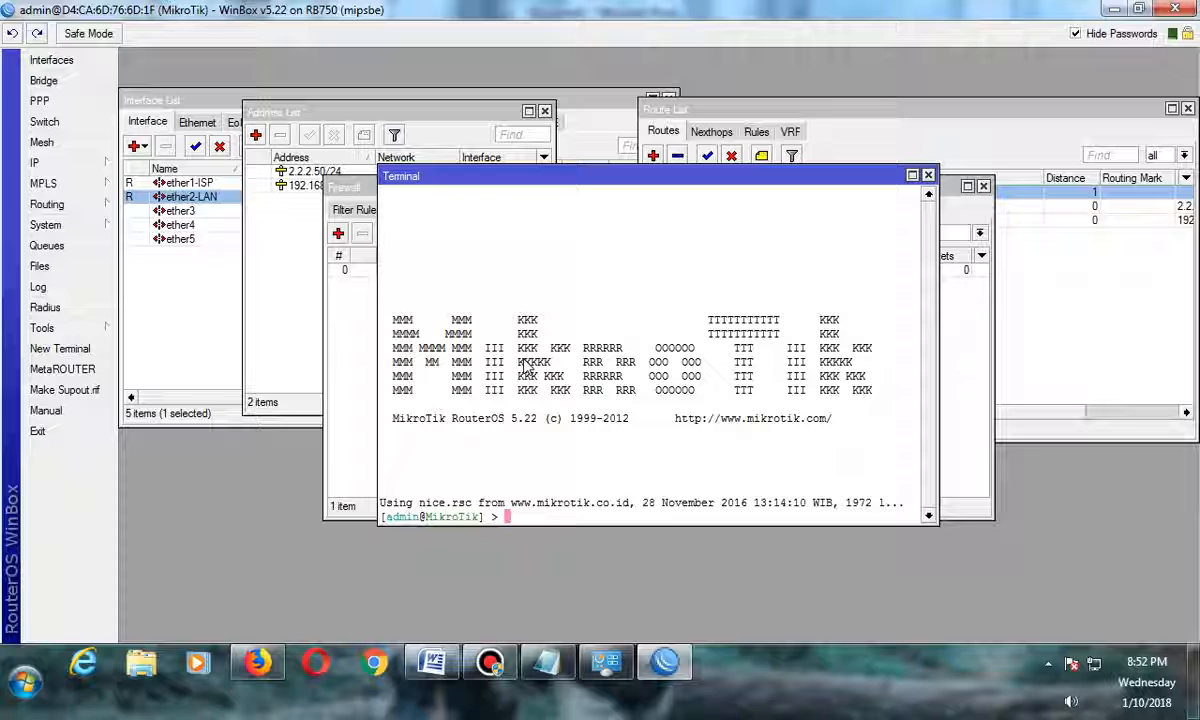
pyautogui.write('ping')
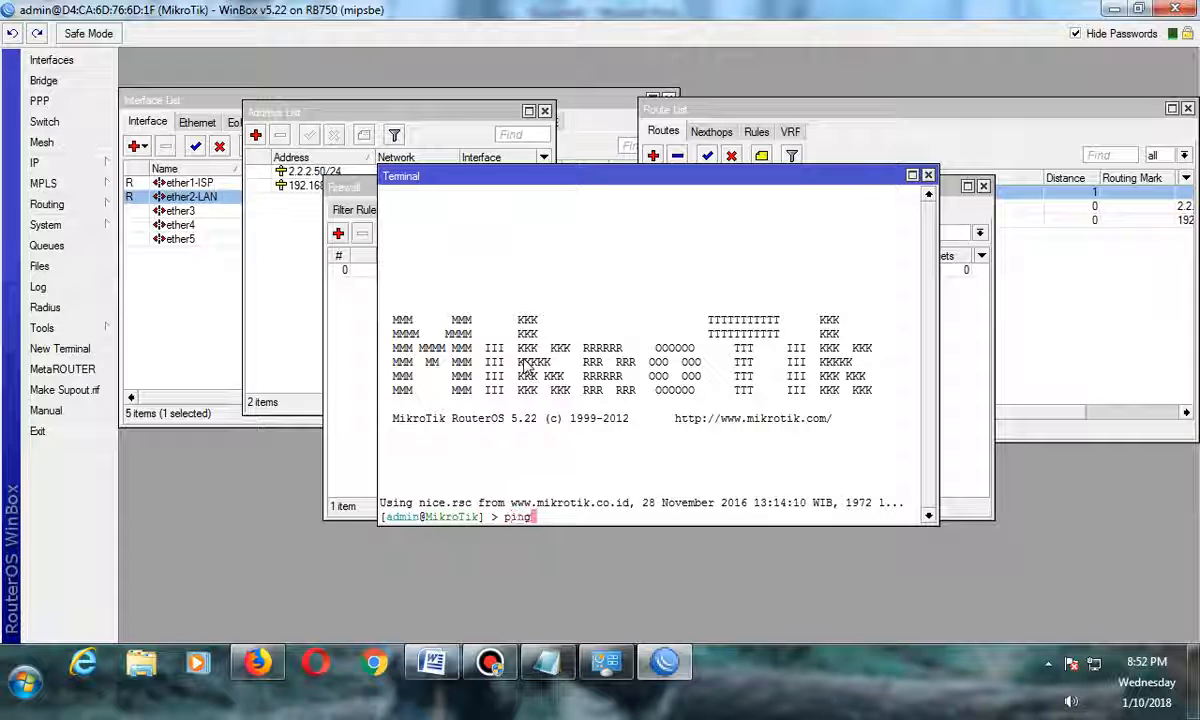
pyautogui.write(' det')
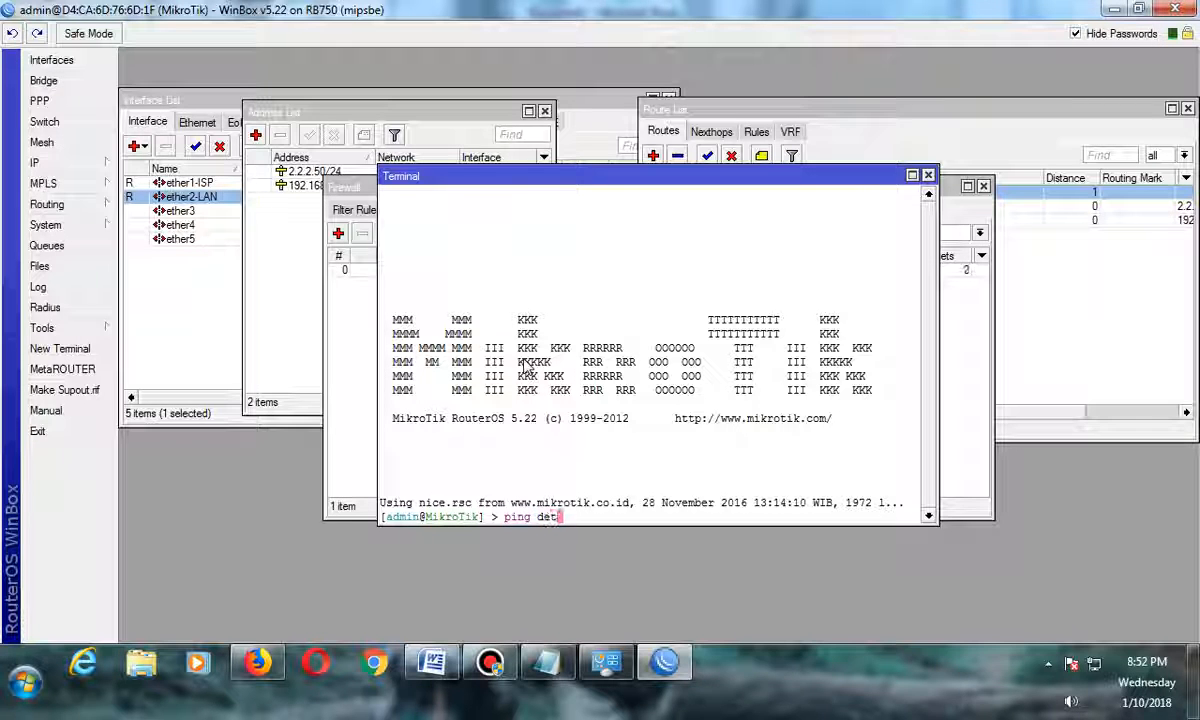
pyautogui.write('ik.')
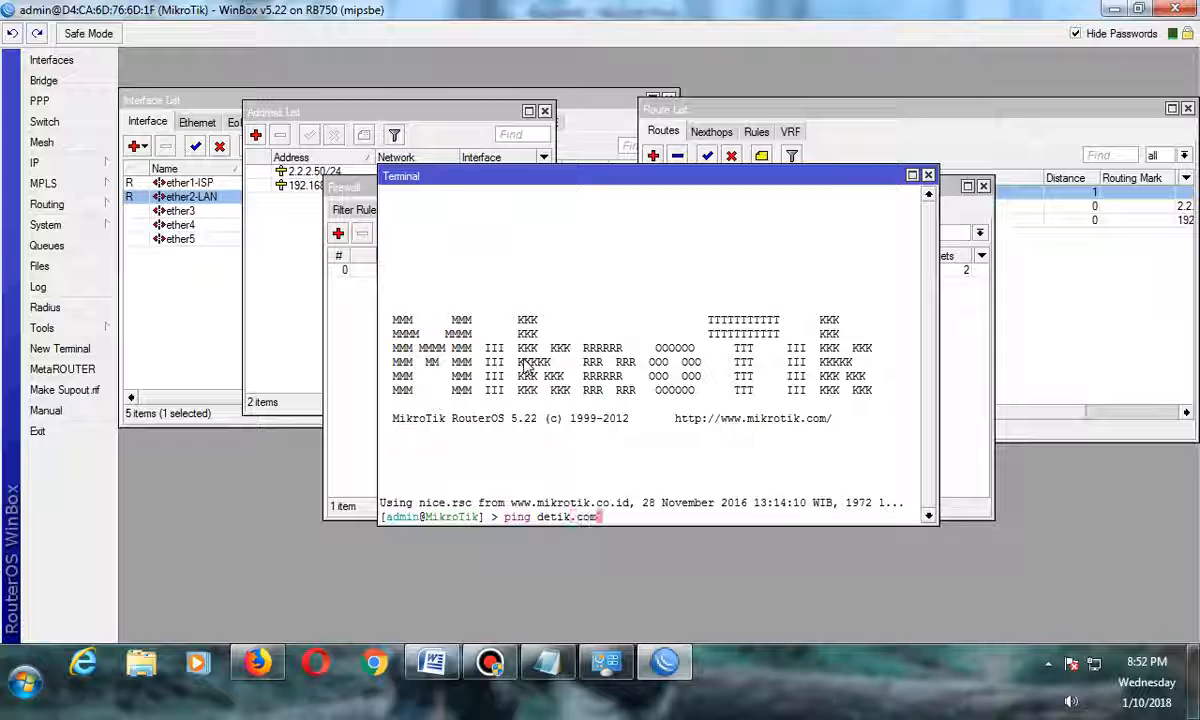
pyautogui.write('com')
pyautogui.press('Return')
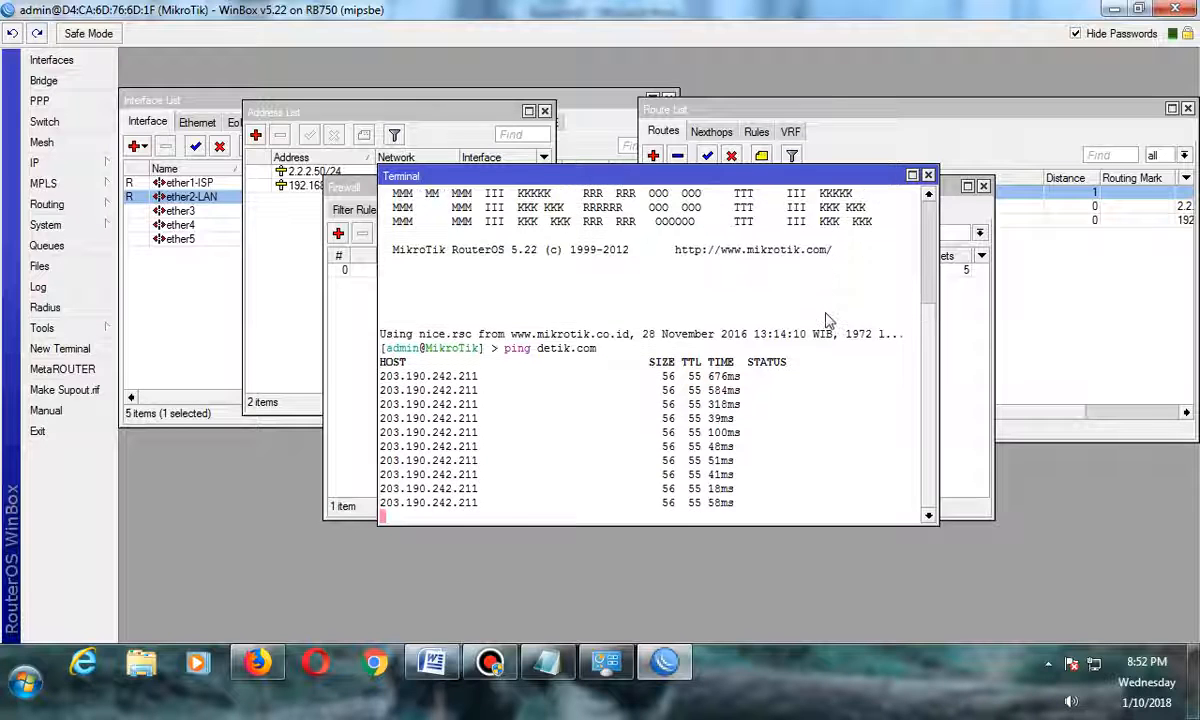
pyautogui.hotkey('ctrl', 'c')
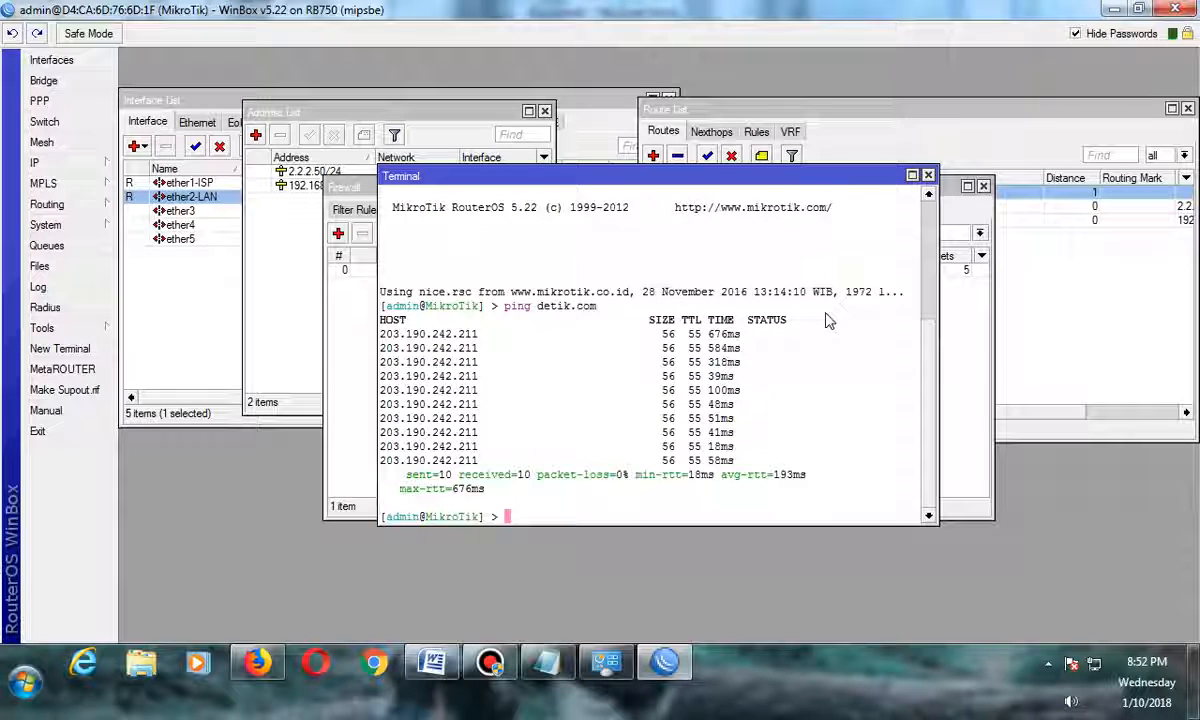
pyautogui.click(928, 176)
# Run DHCP Setup for the DHCP server on ether2-LAN, accepting the default address space, gateway, pool, DNS servers and lease time.
pyautogui.click(108, 163)
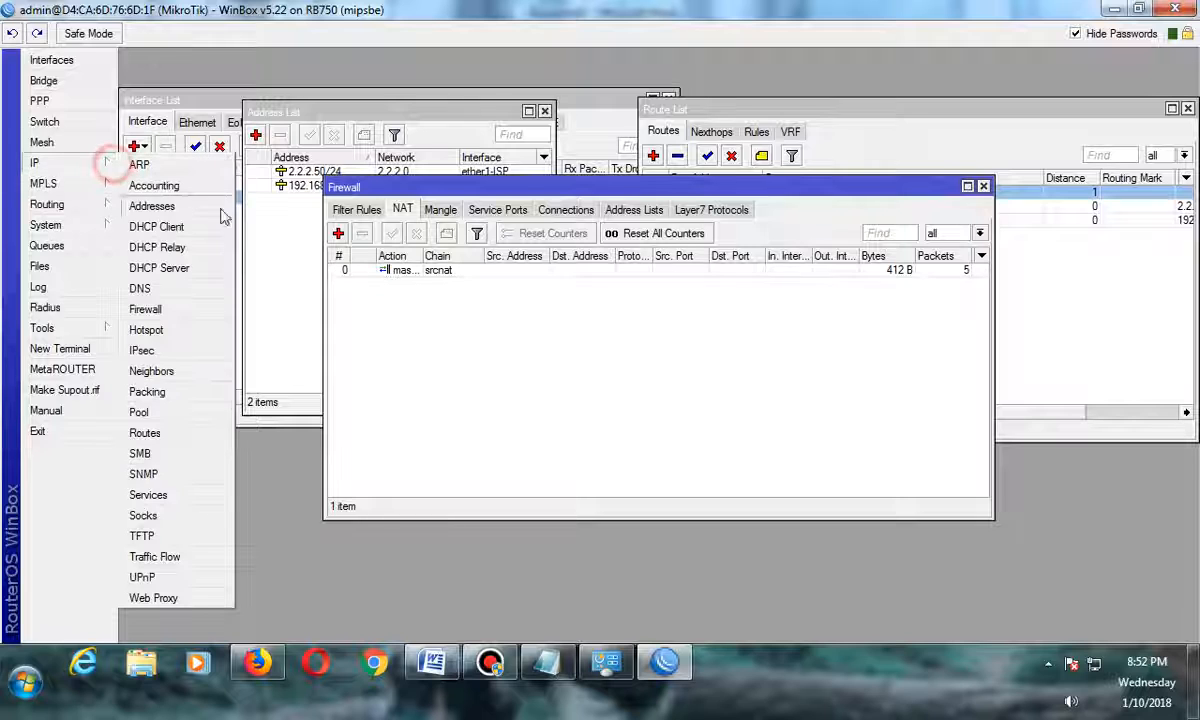
pyautogui.click(188, 269)
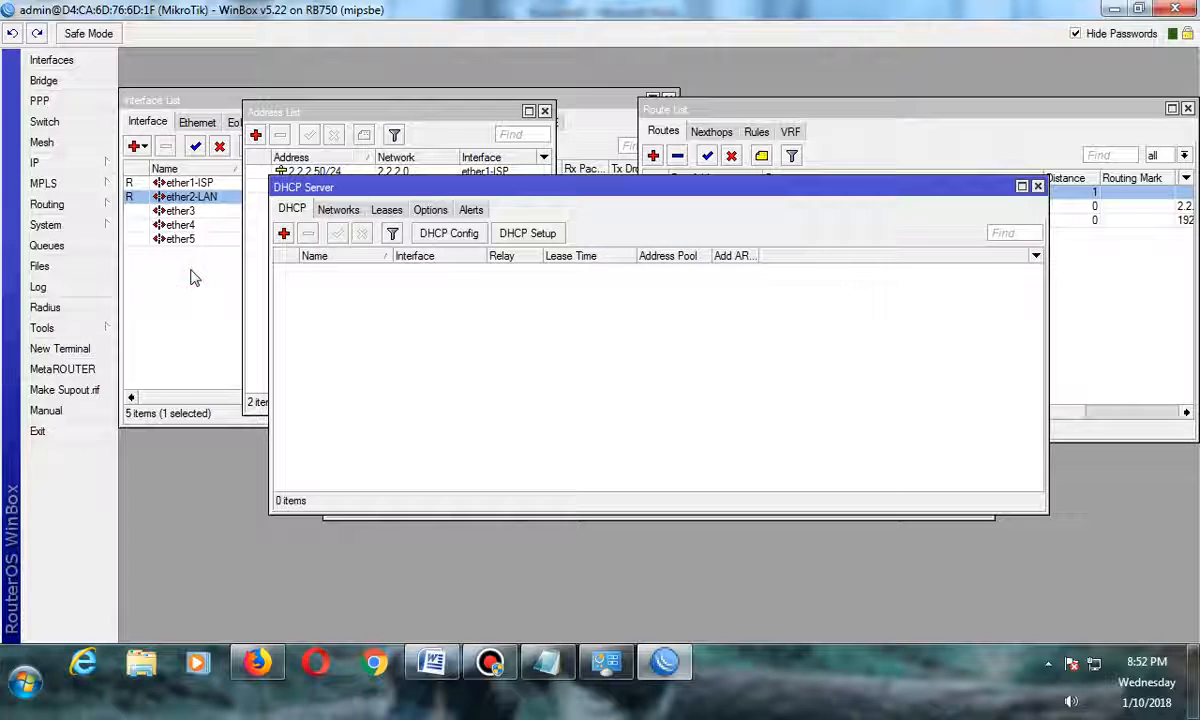
pyautogui.click(528, 234)
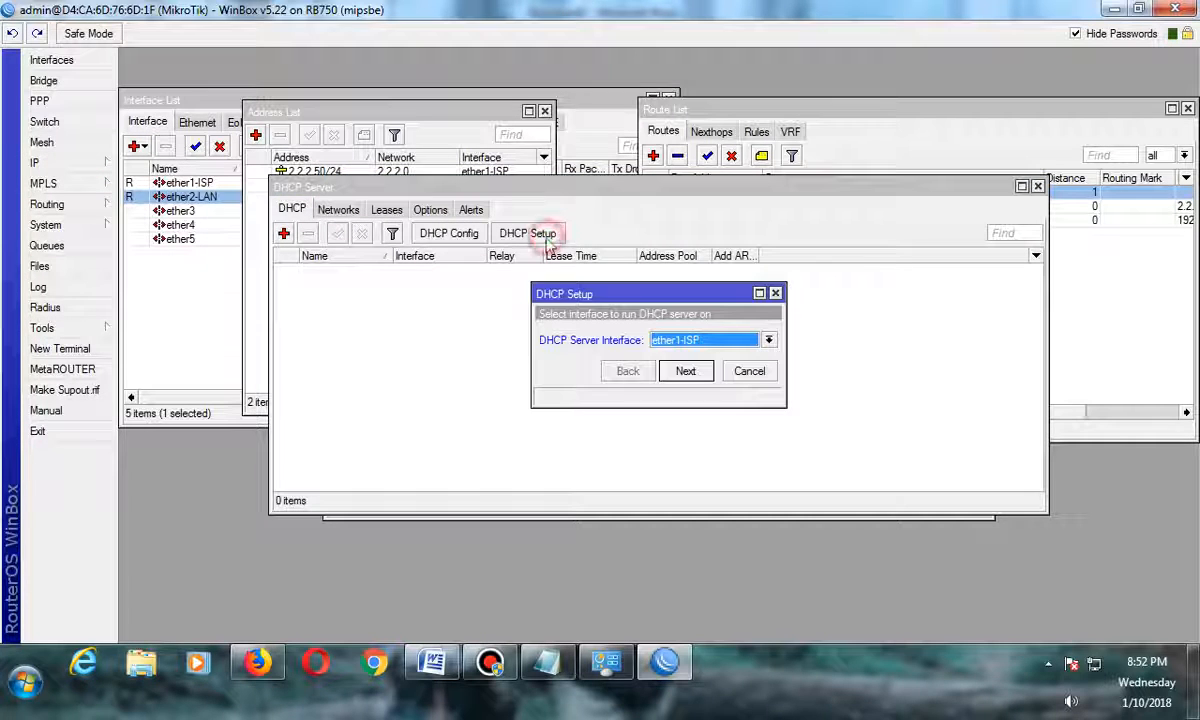
pyautogui.click(672, 344)
pyautogui.click(698, 368)
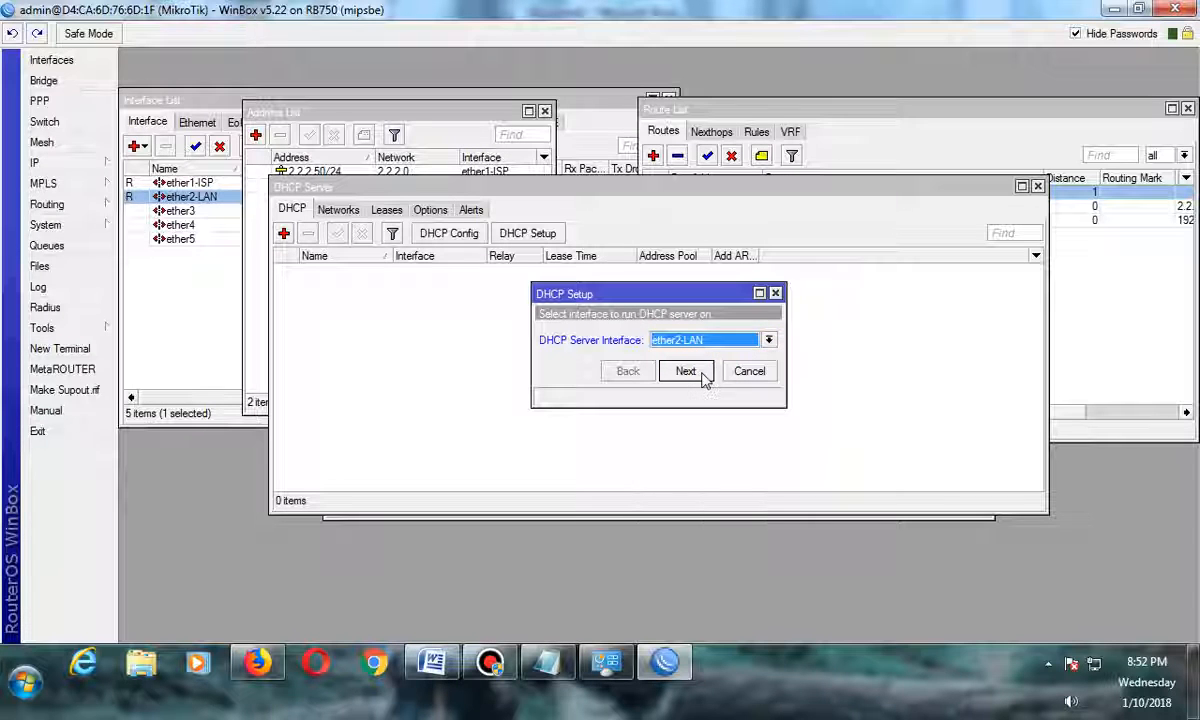
pyautogui.click(704, 376)
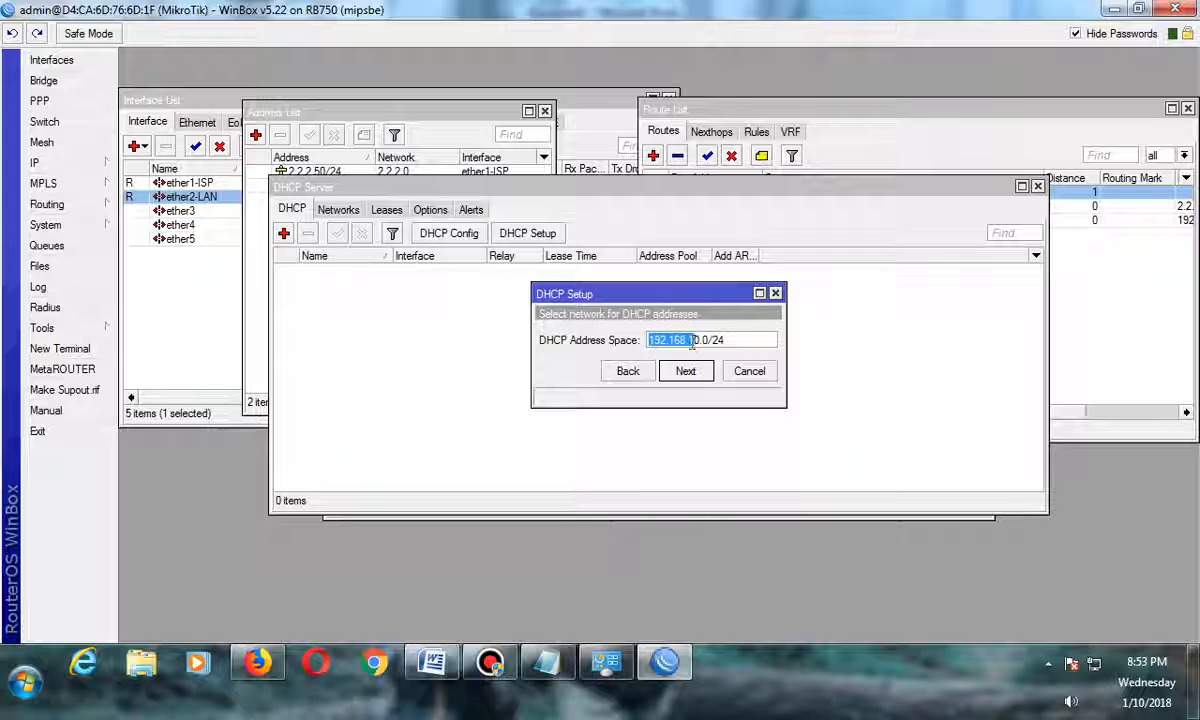
pyautogui.click(691, 344)
pyautogui.click(687, 371)
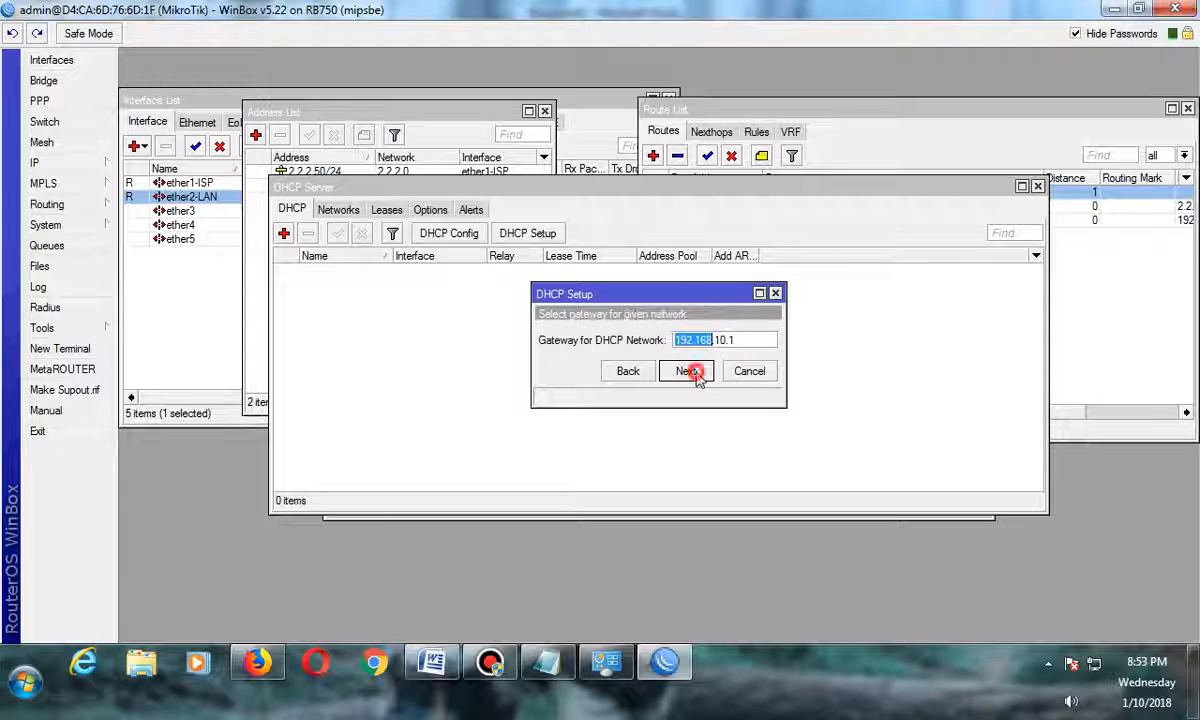
pyautogui.click(701, 372)
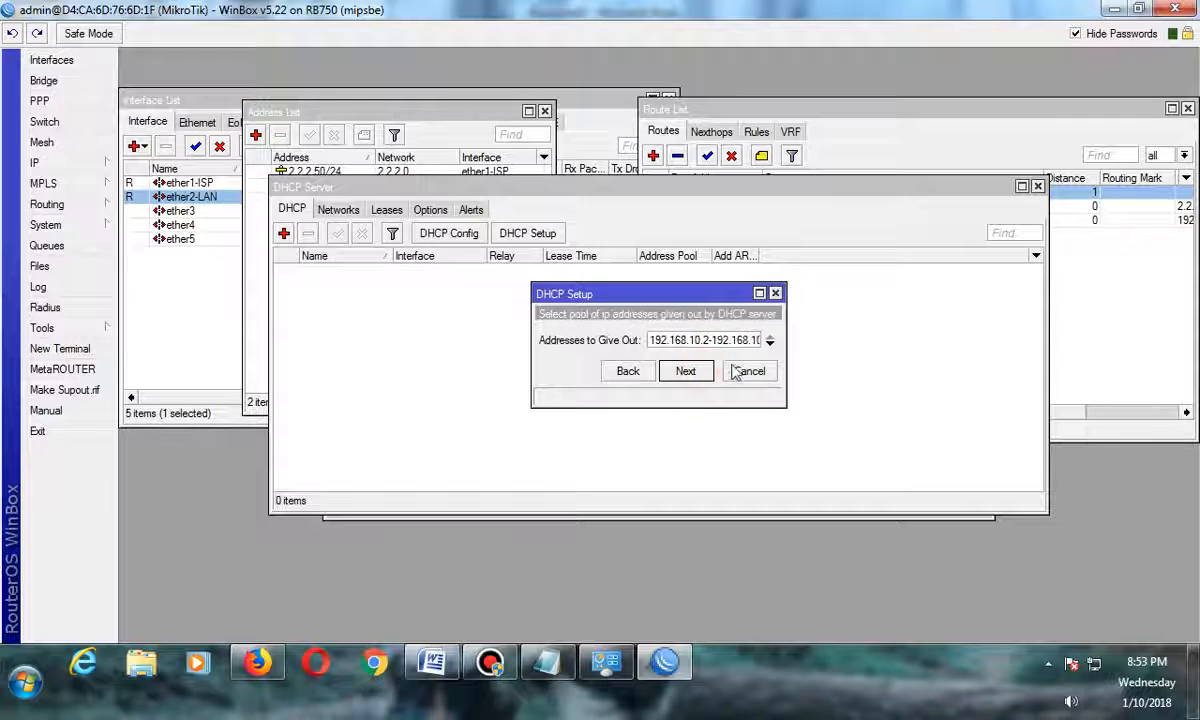
pyautogui.click(709, 343)
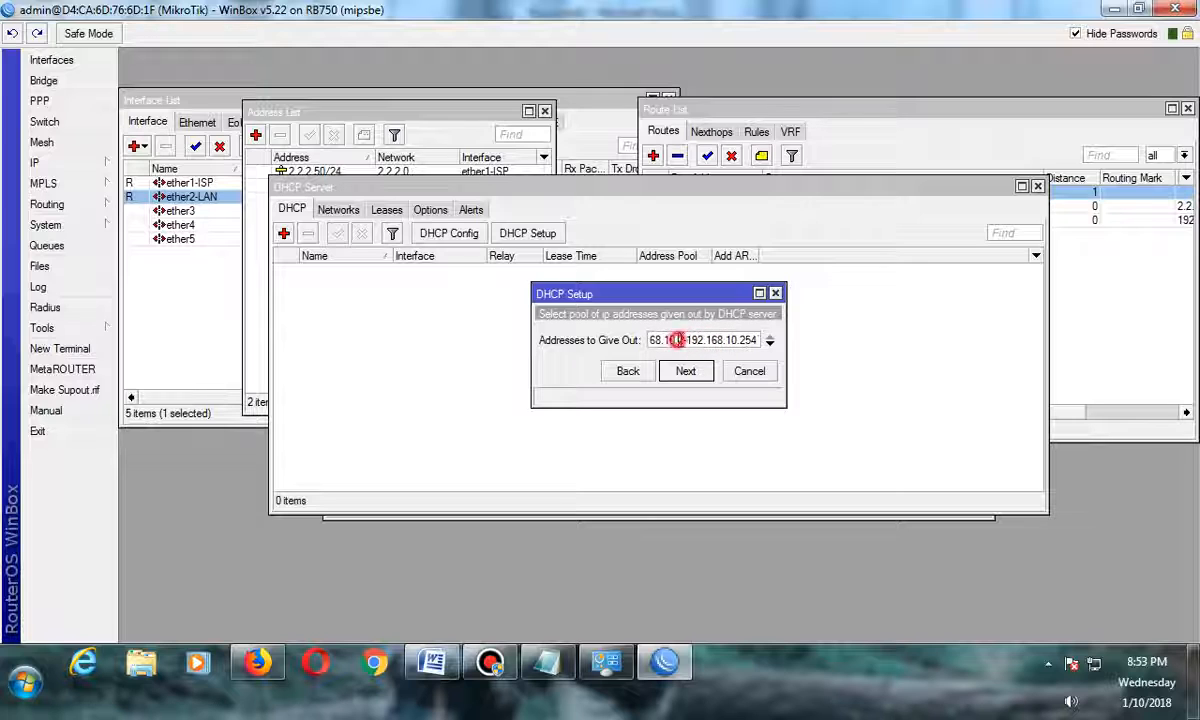
pyautogui.doubleClick(744, 340)
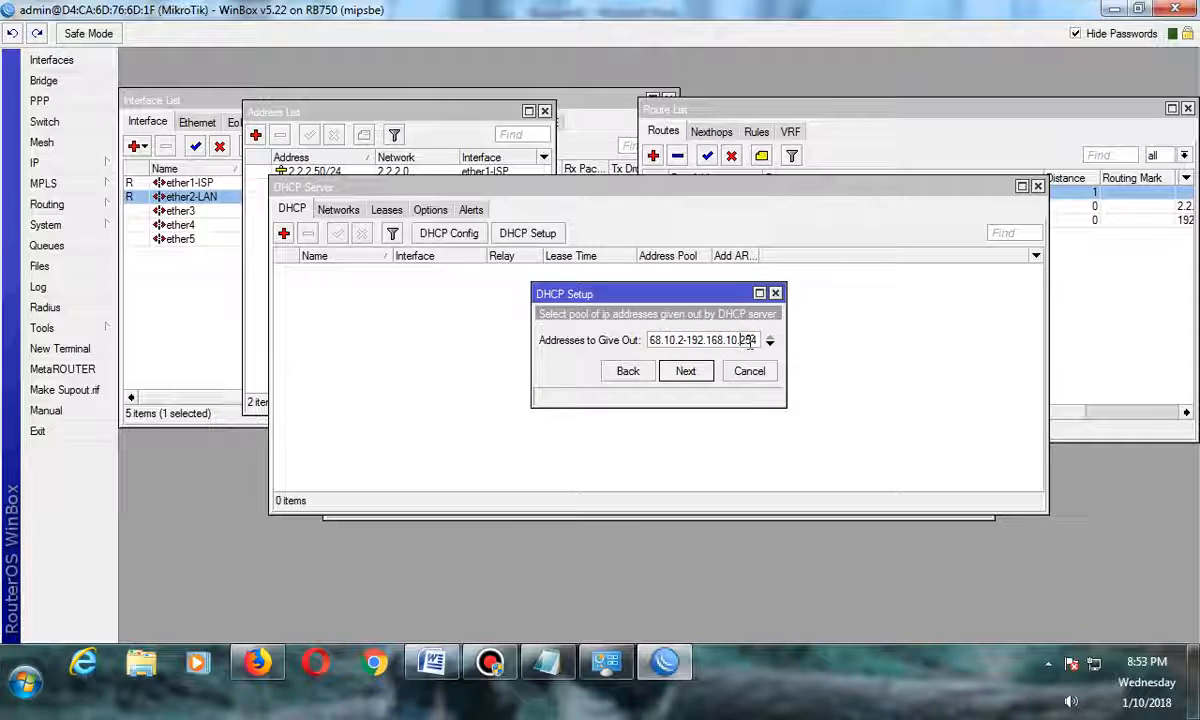
pyautogui.click(703, 374)
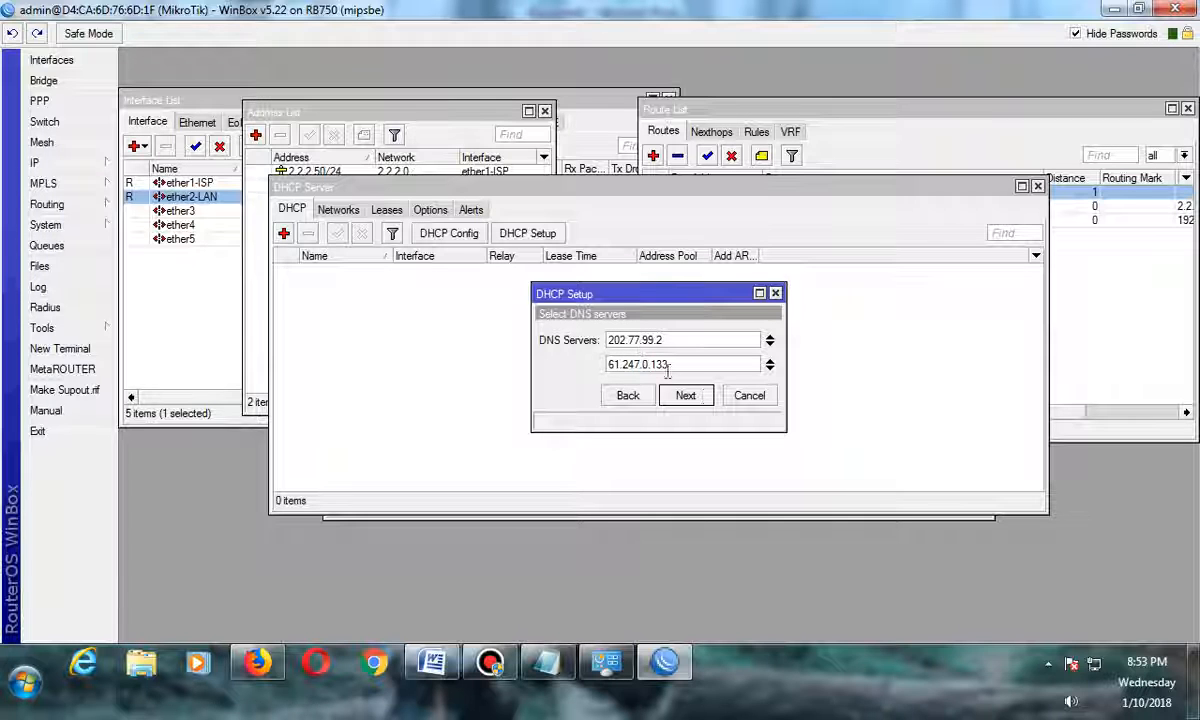
pyautogui.click(690, 398)
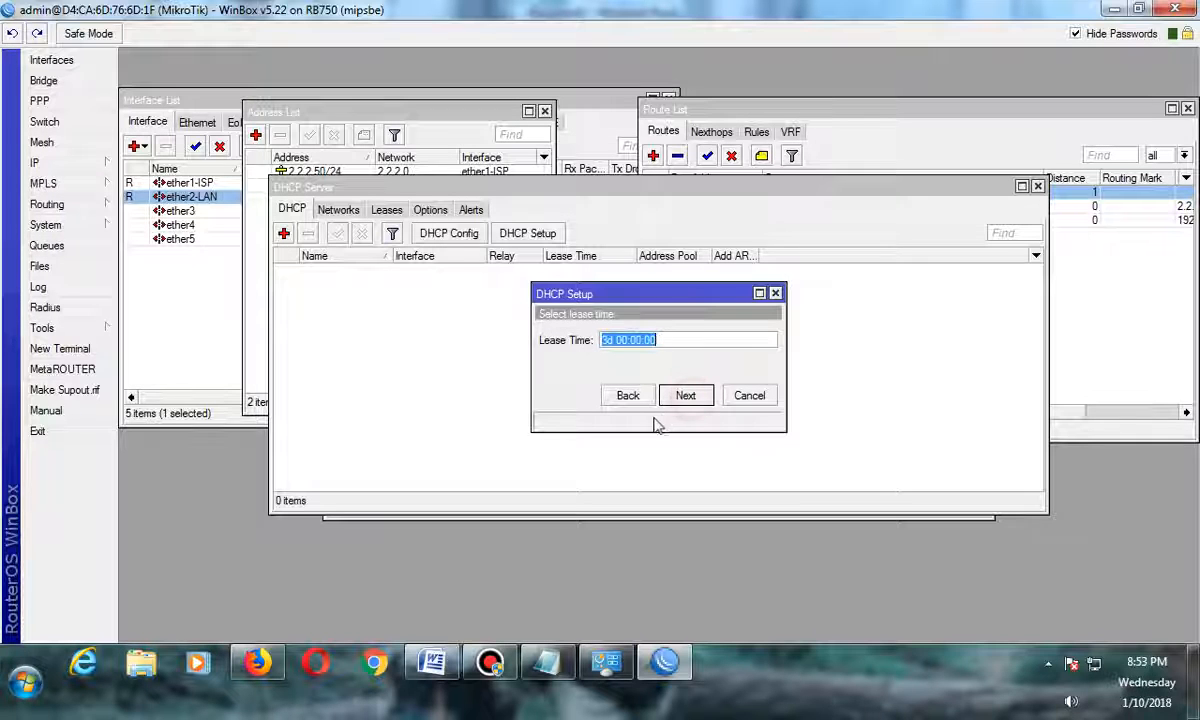
pyautogui.click(686, 397)
pyautogui.click(653, 347)
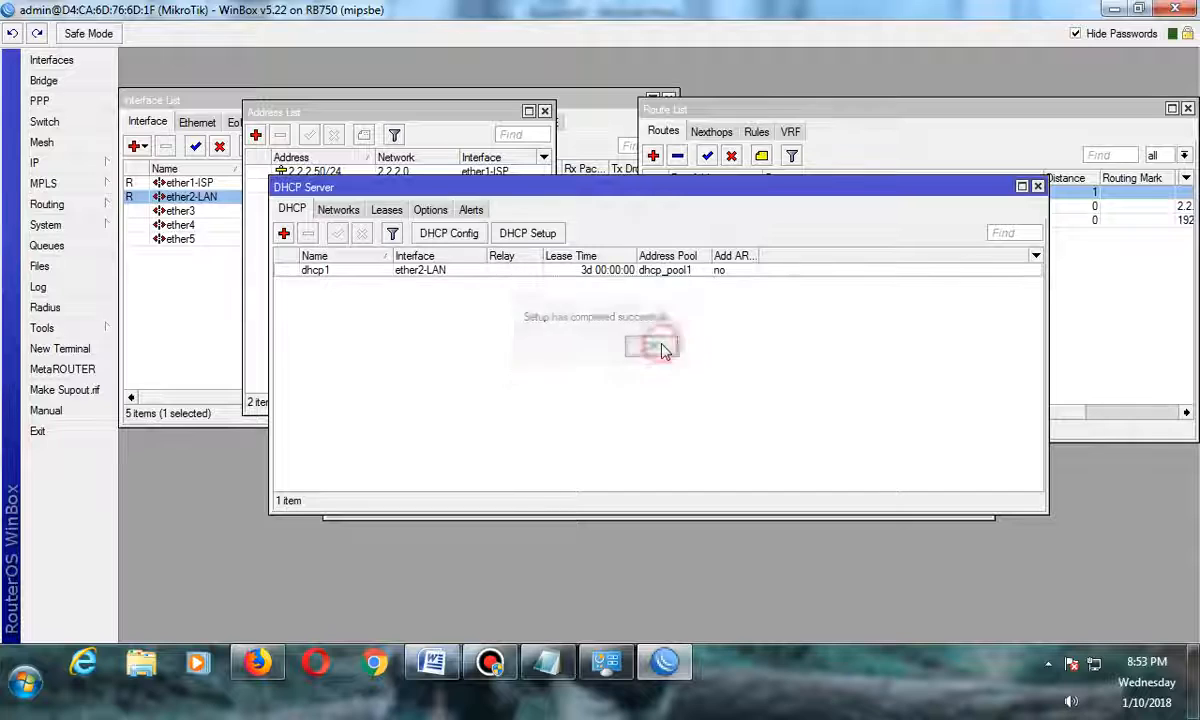
# Open the PC's Local Area Connection status and review its network connection details.
pyautogui.click(606, 662)
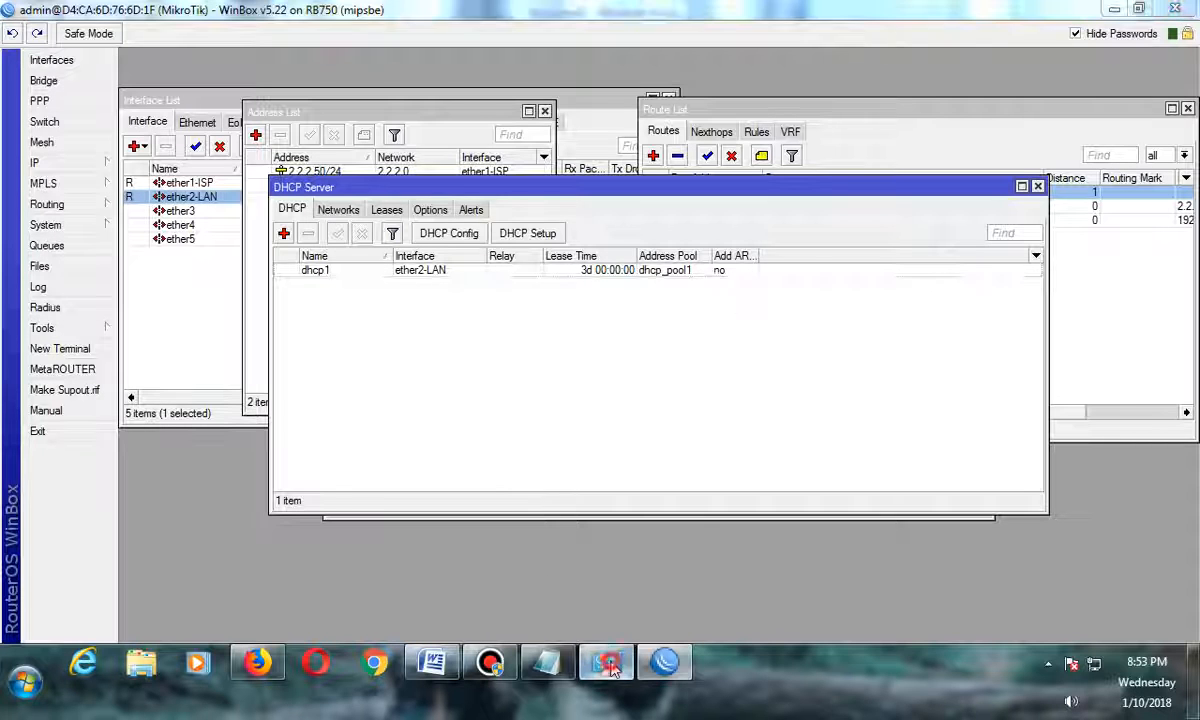
pyautogui.click(849, 318)
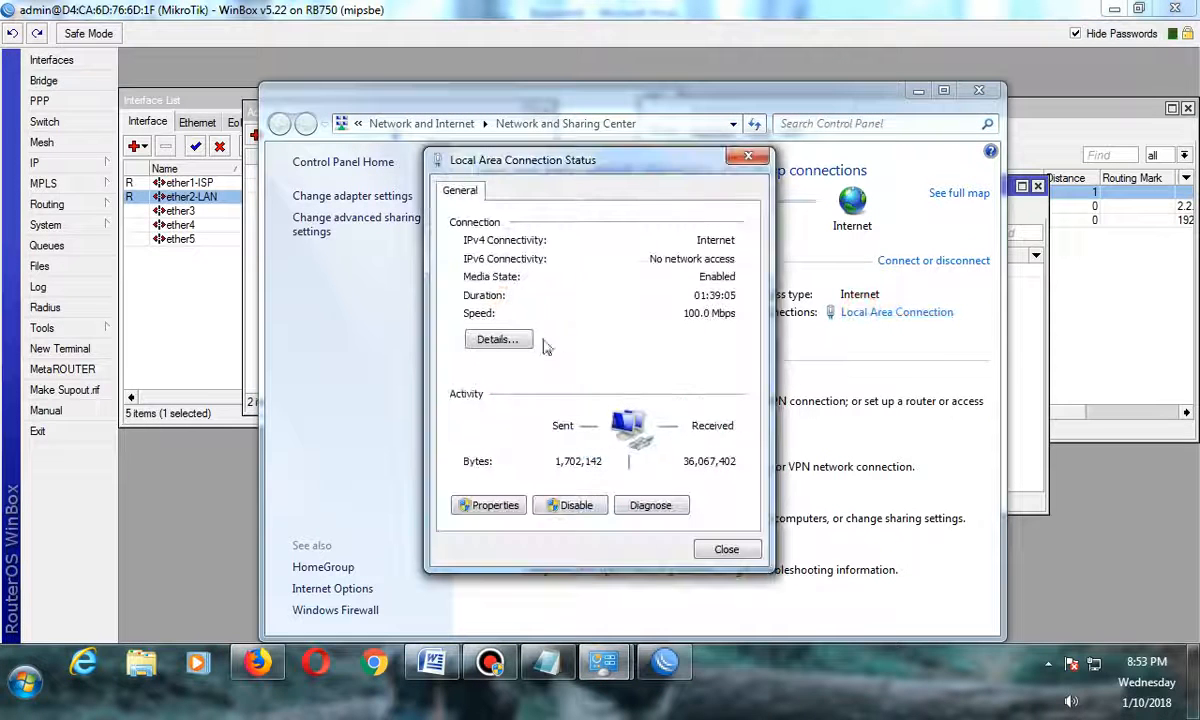
pyautogui.click(510, 337)
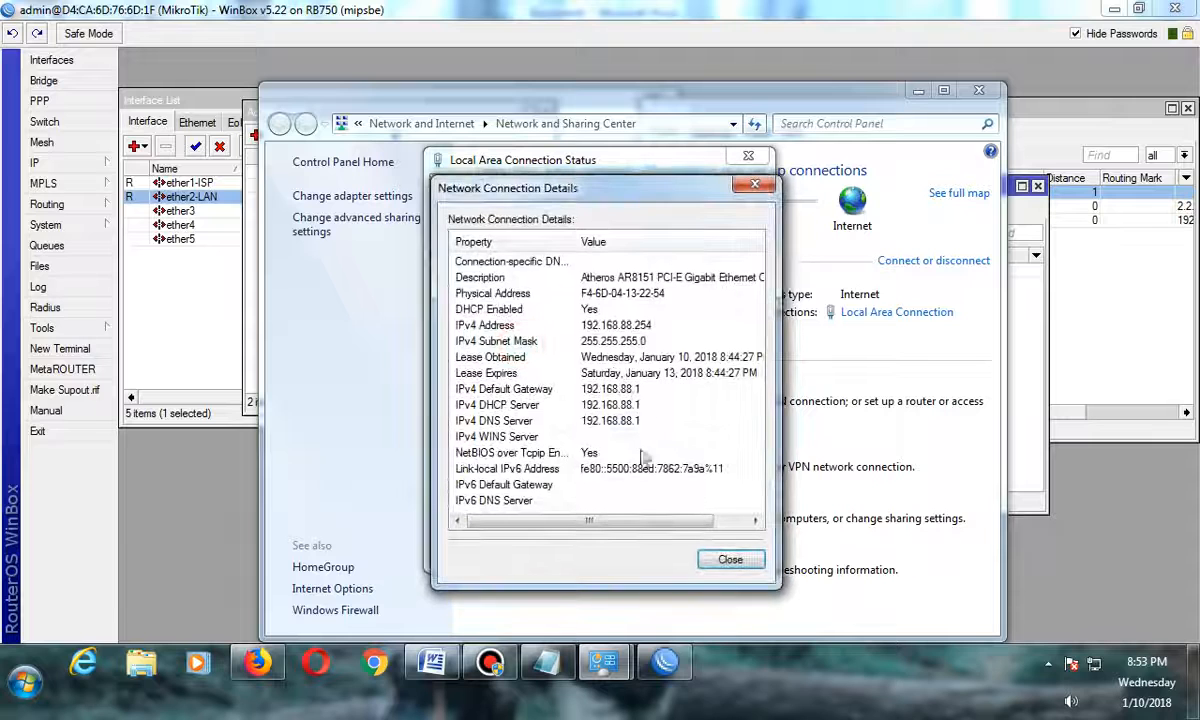
pyautogui.click(730, 559)
# Disable and re-enable the Local Area Connection so the PC requests a new address.
pyautogui.click(565, 505)
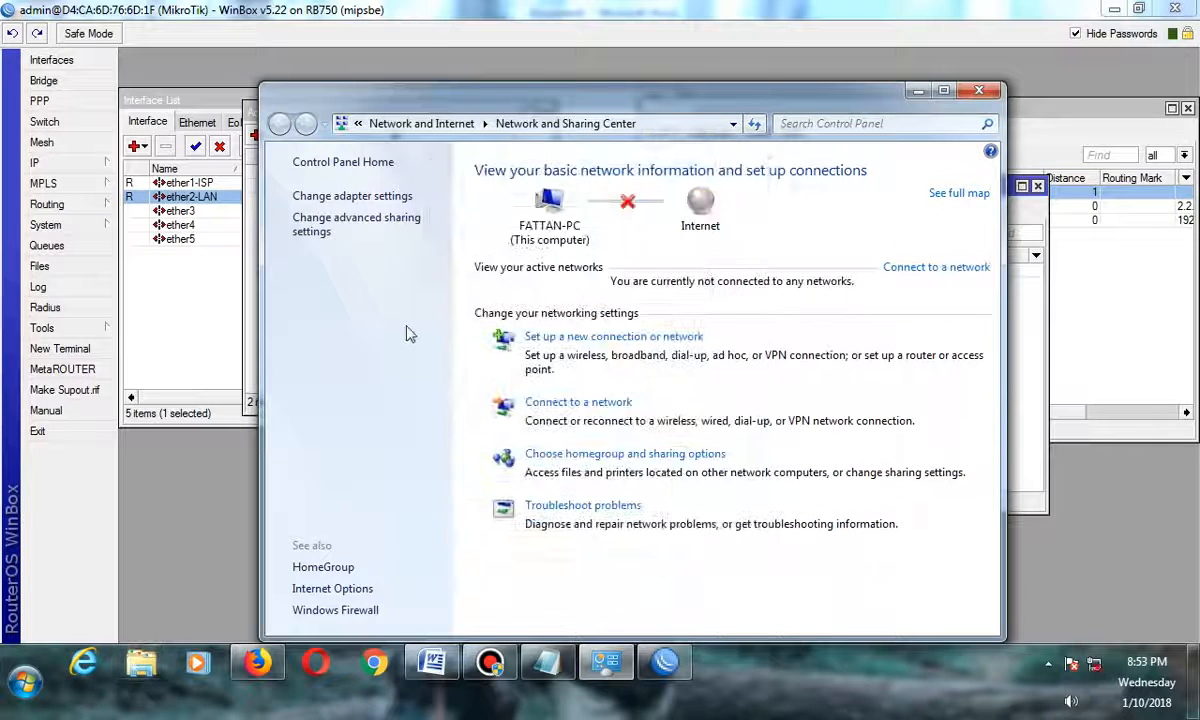
pyautogui.click(350, 196)
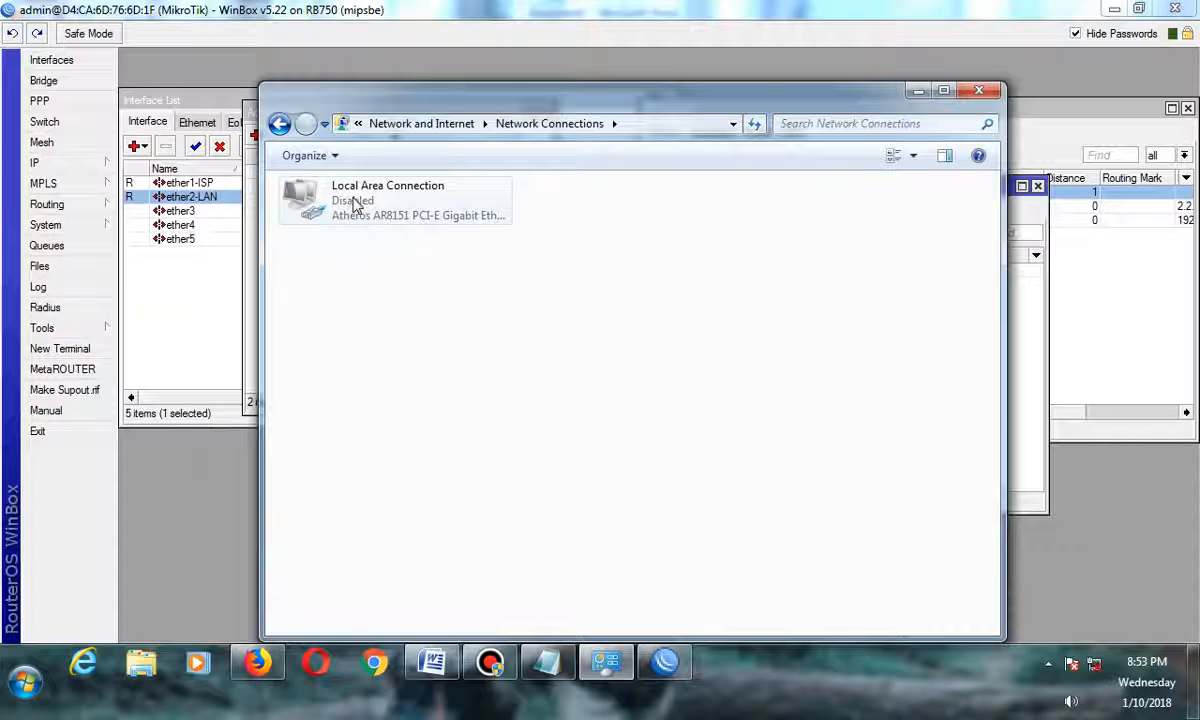
pyautogui.doubleClick(352, 203)
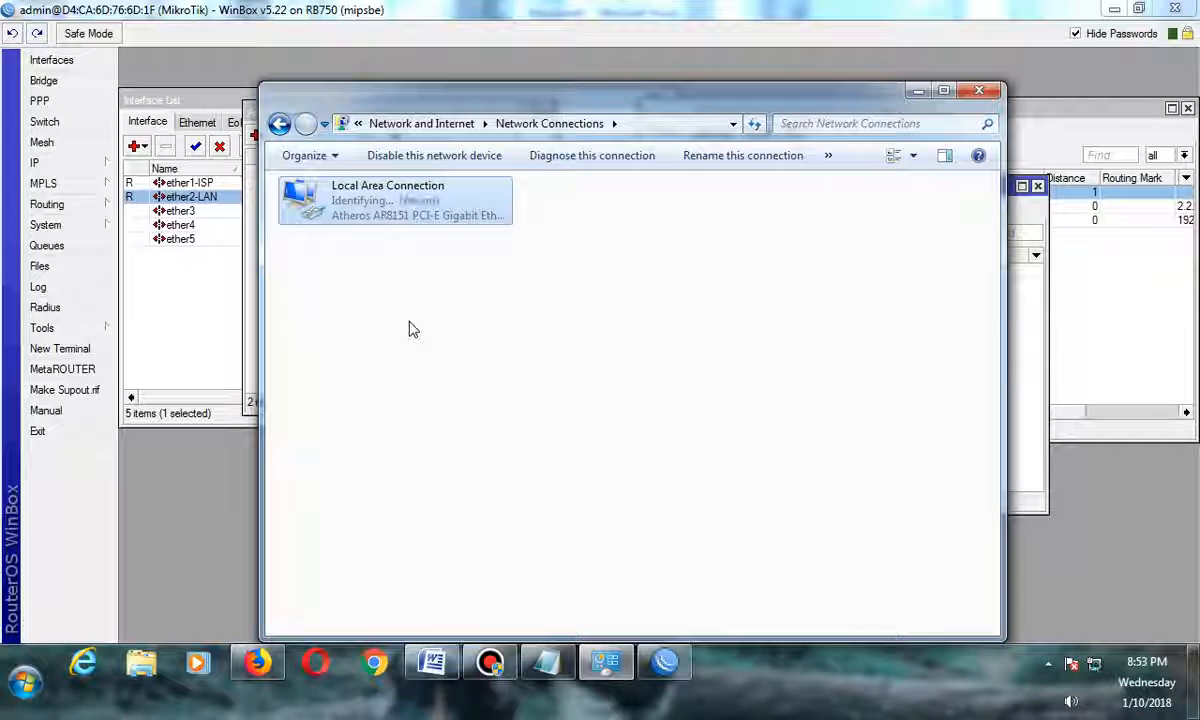
# Review the renewed Local Area Connection details, then close the network windows and dismiss the router disconnect error.
pyautogui.doubleClick(393, 203)
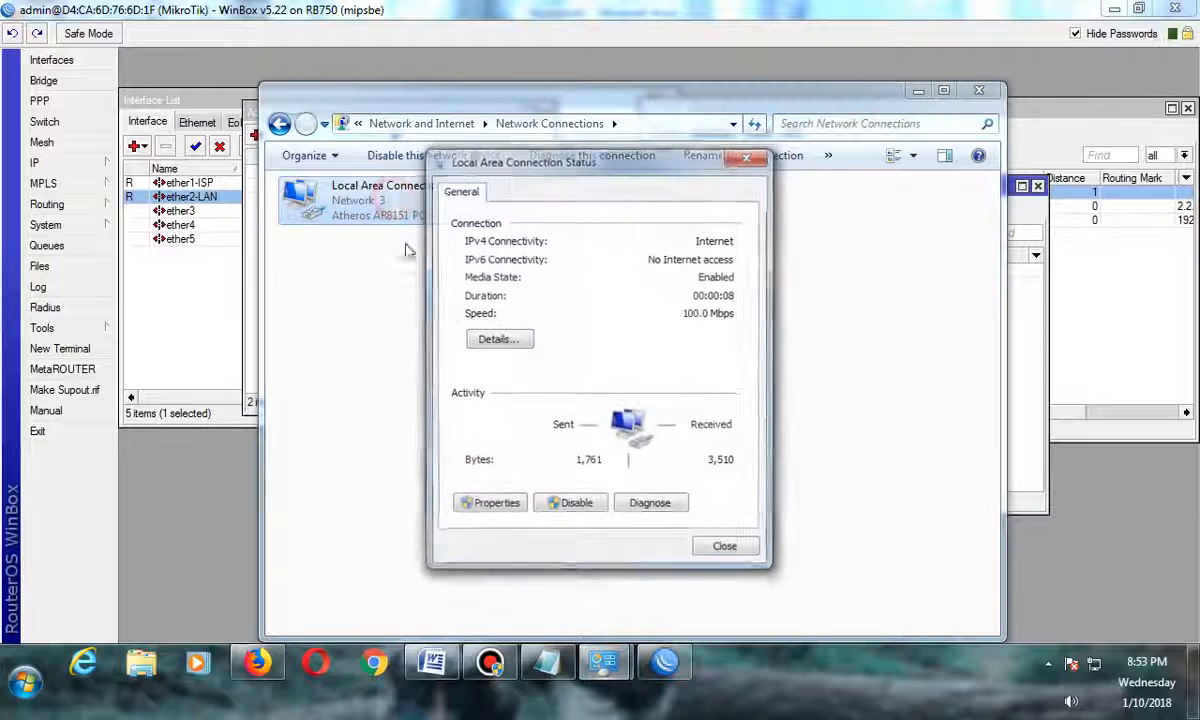
pyautogui.click(490, 337)
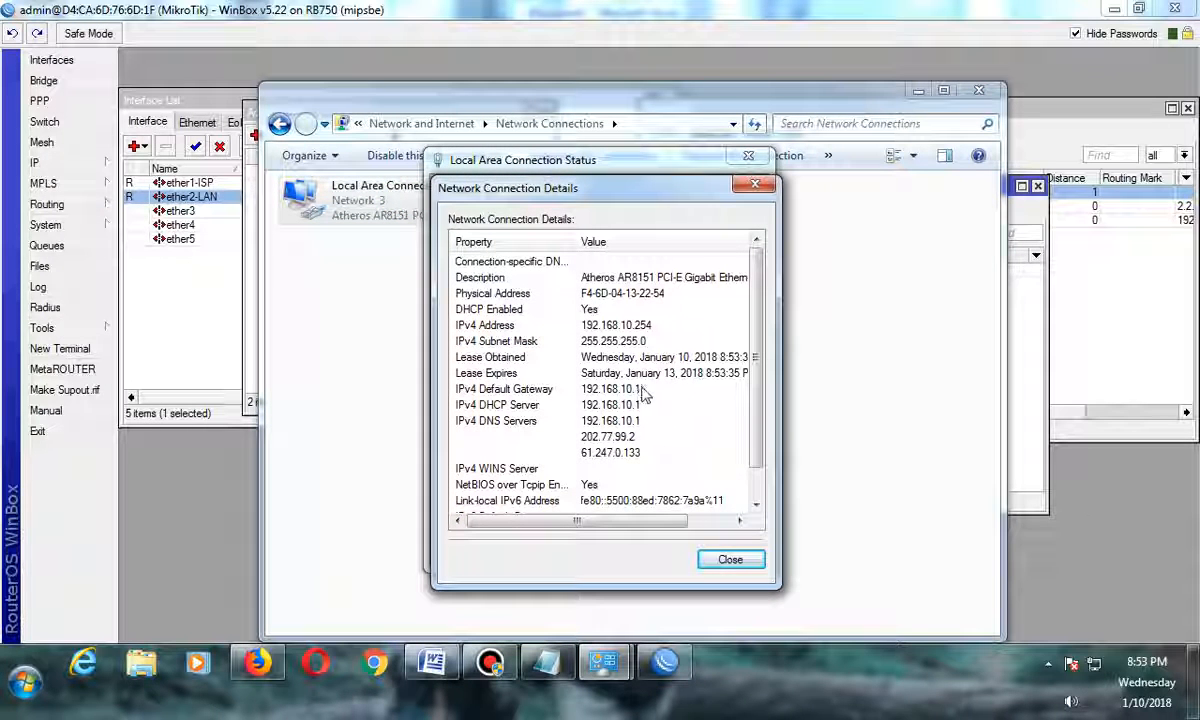
pyautogui.click(730, 561)
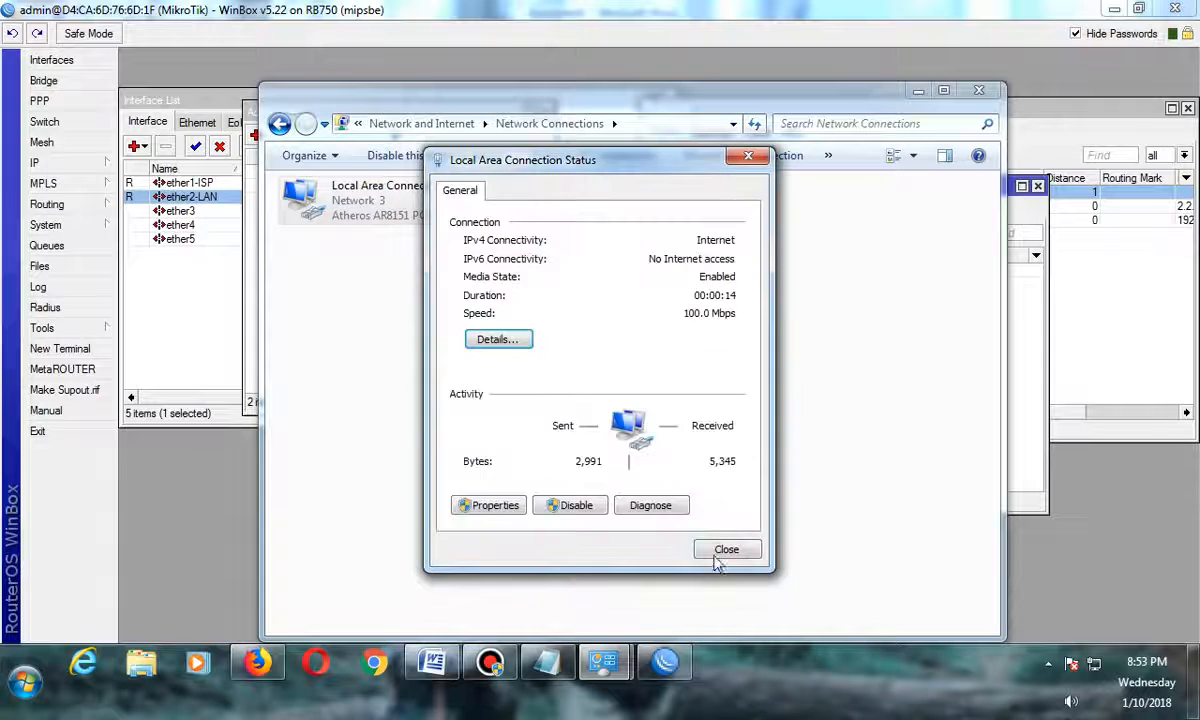
pyautogui.click(718, 550)
pyautogui.click(979, 90)
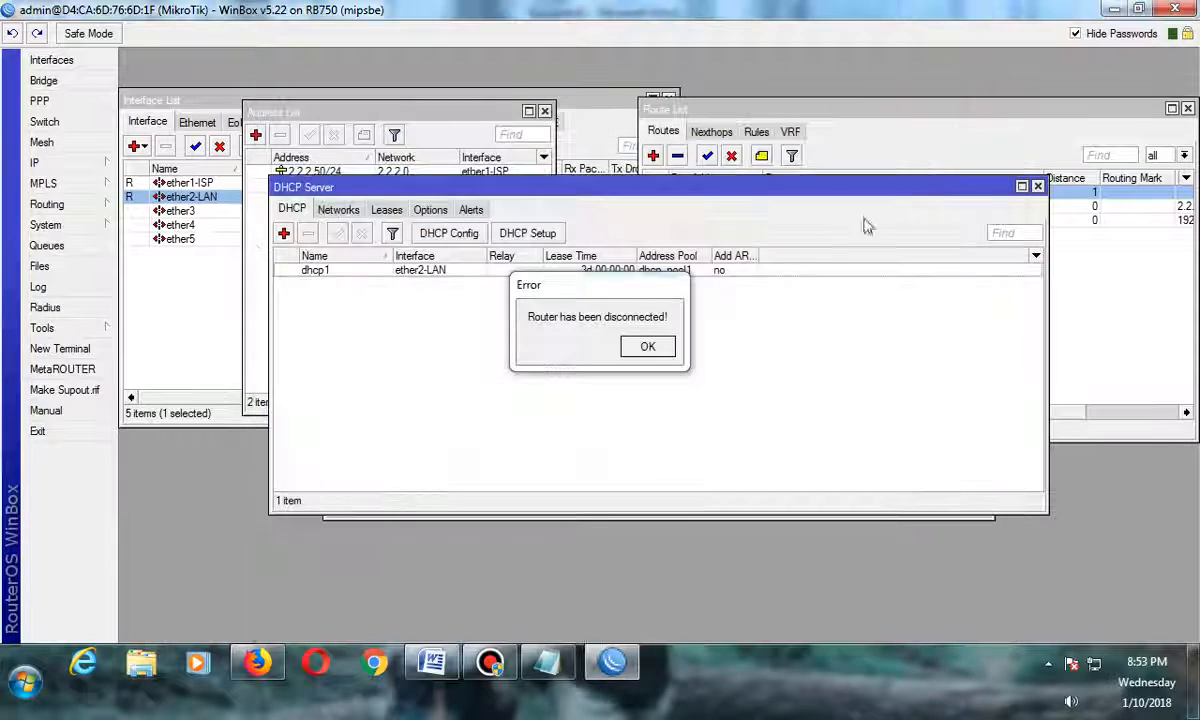
pyautogui.click(652, 352)
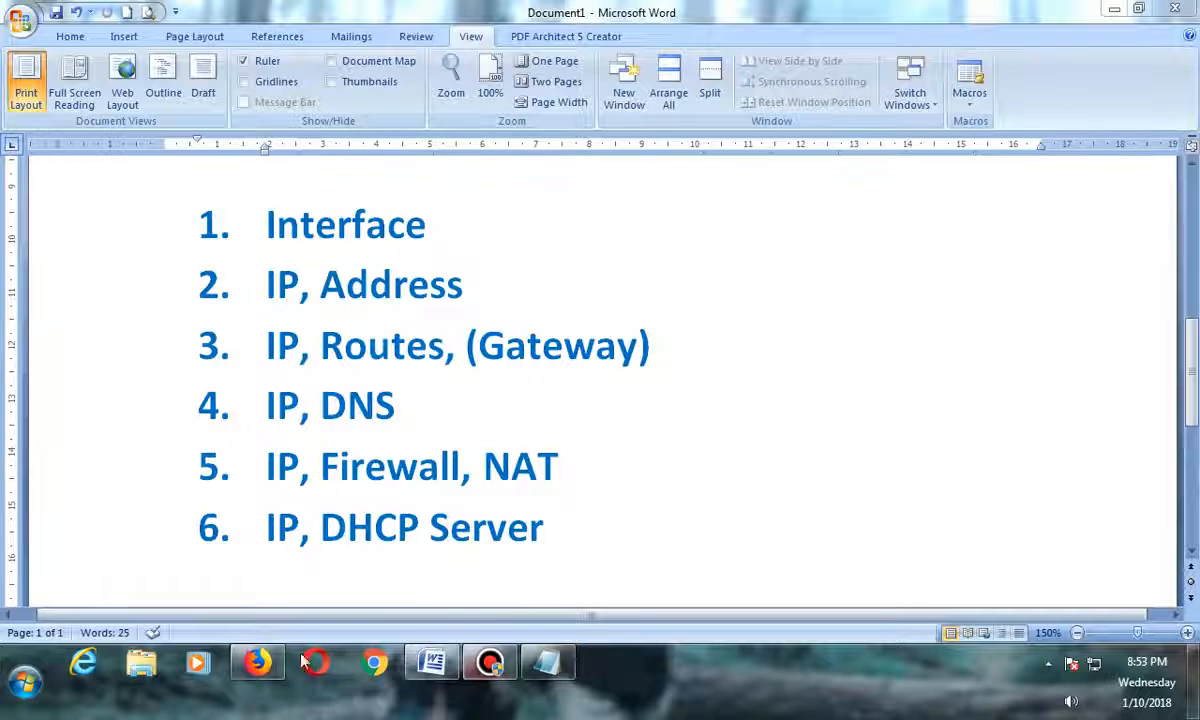
# Switch to Firefox and play YouTube videos to test internet access through the router.
pyautogui.click(257, 662)
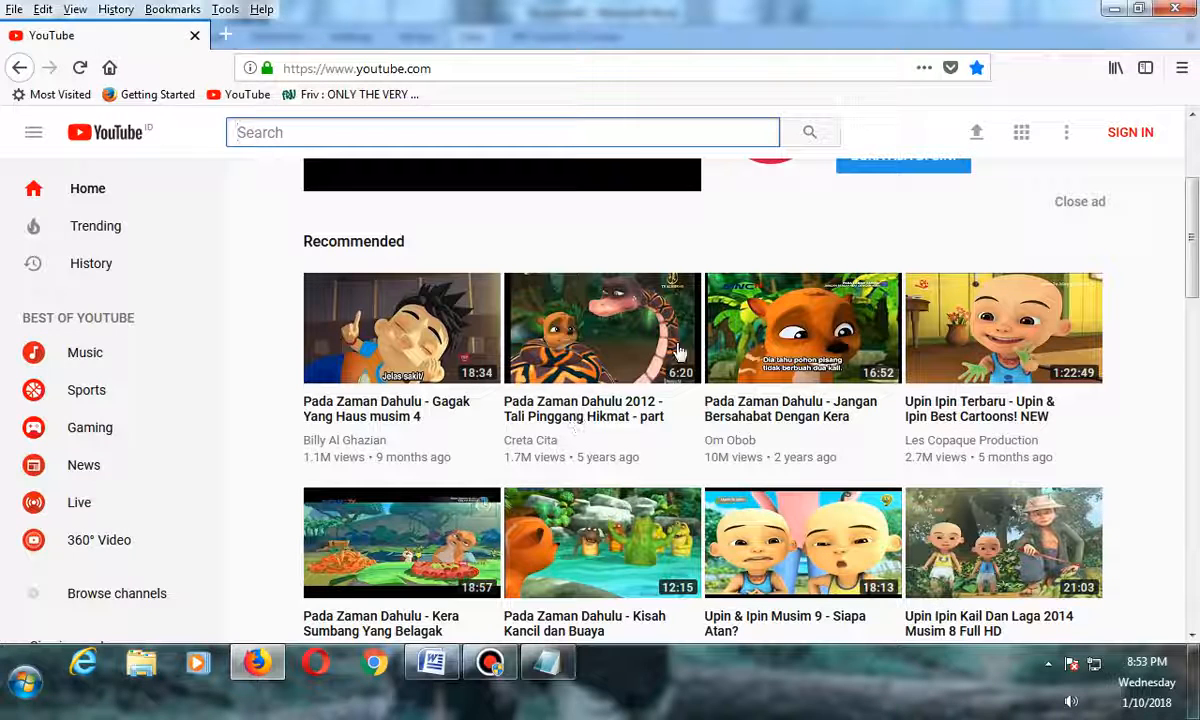
pyautogui.click(583, 340)
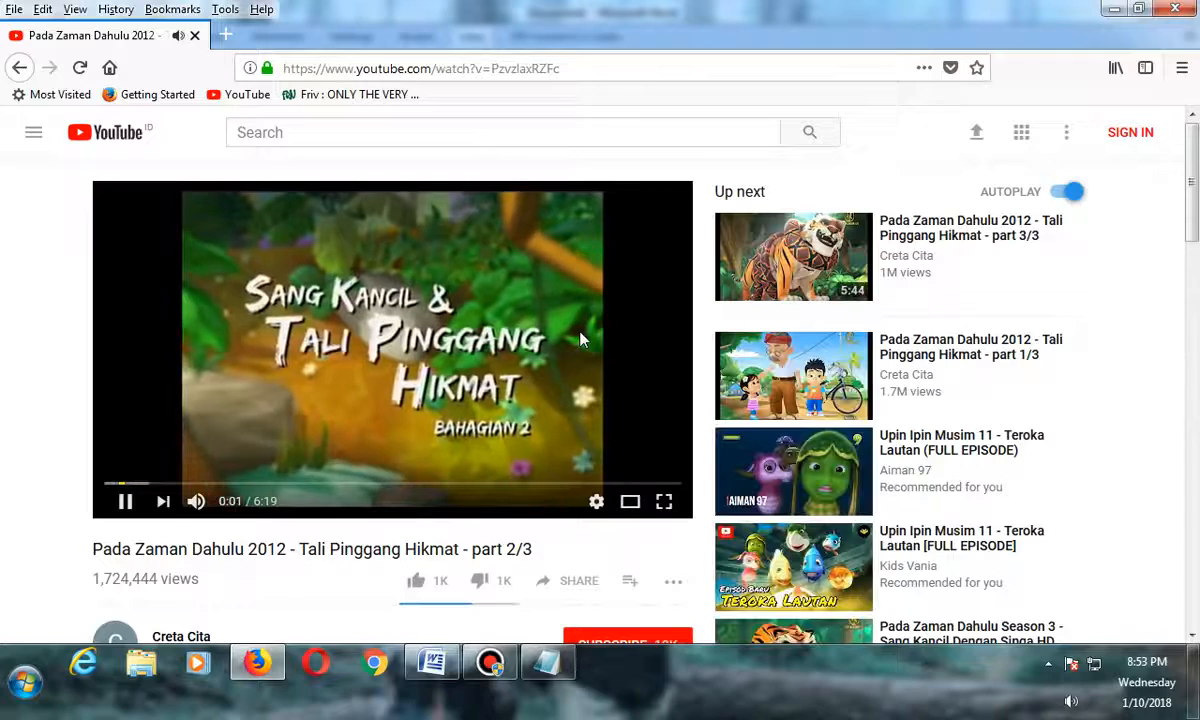
pyautogui.scroll(-2, 600, 342)
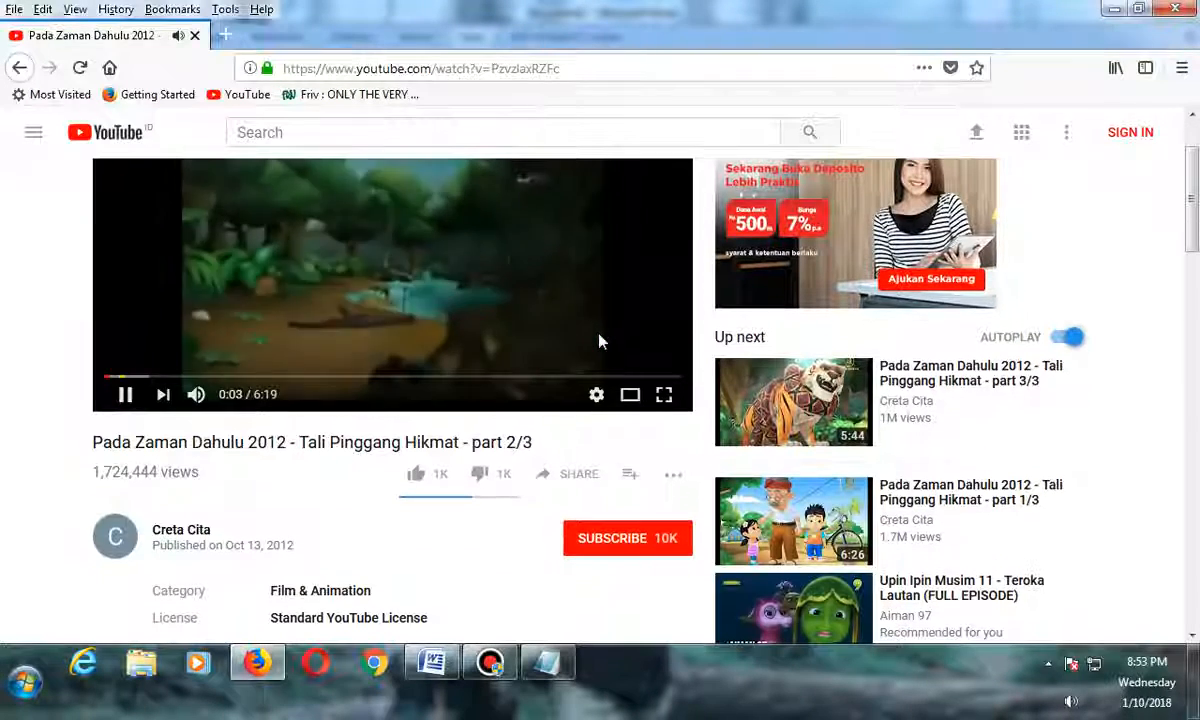
pyautogui.click(800, 512)
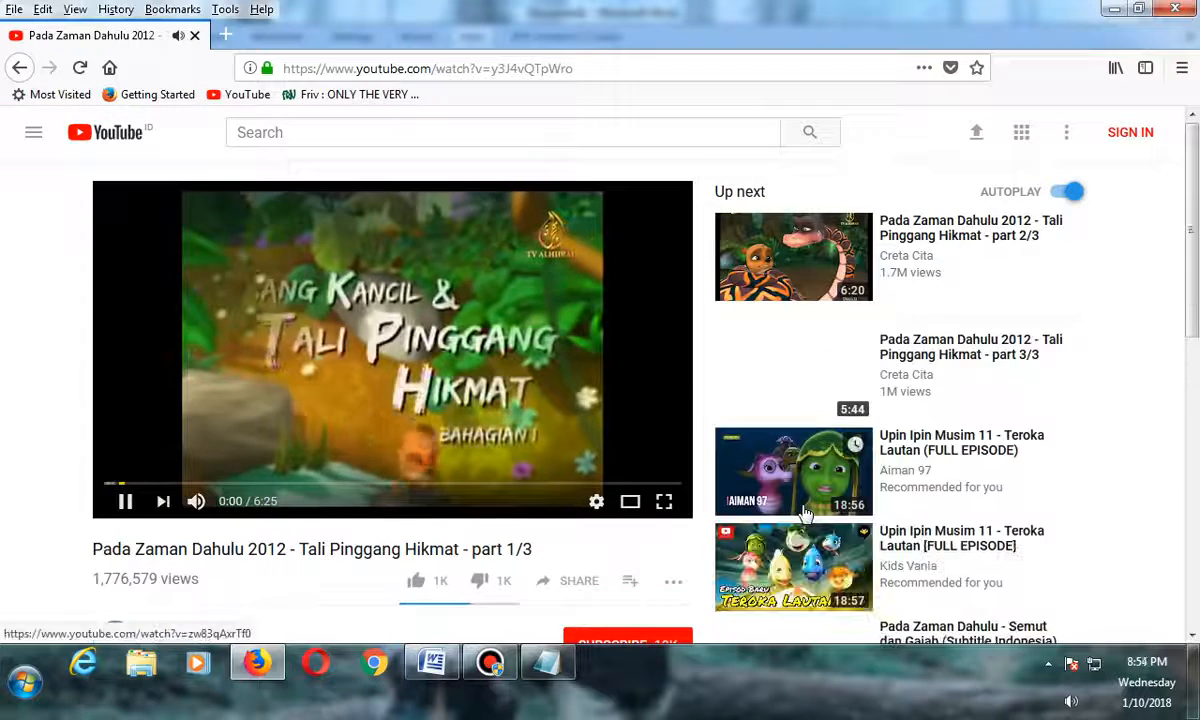
pyautogui.scroll(-4, 805, 512)
pyautogui.click(805, 512)
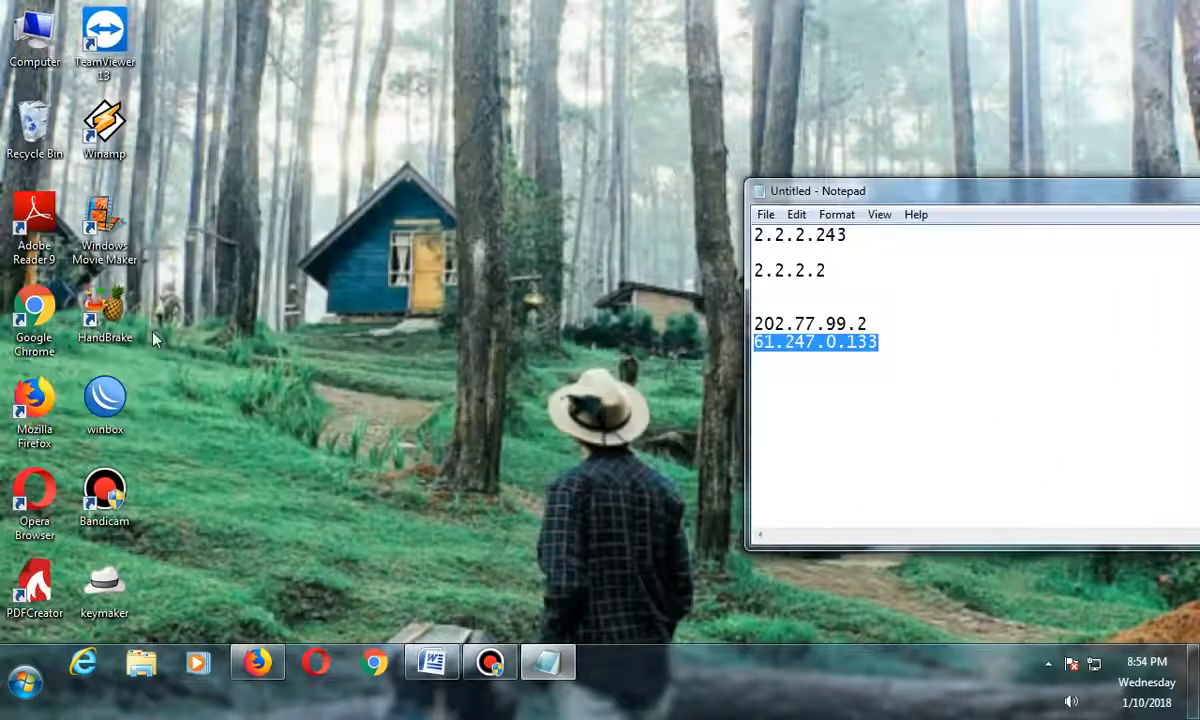
pyautogui.doubleClick(105, 400)
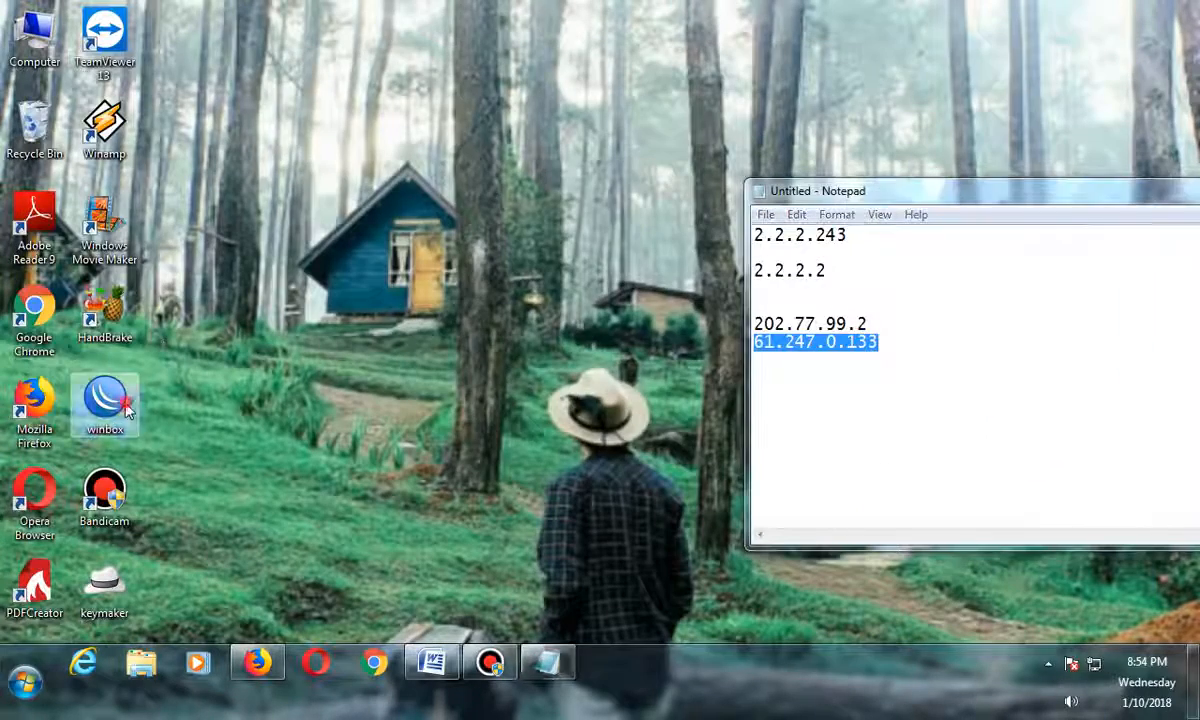
pyautogui.click(672, 217)
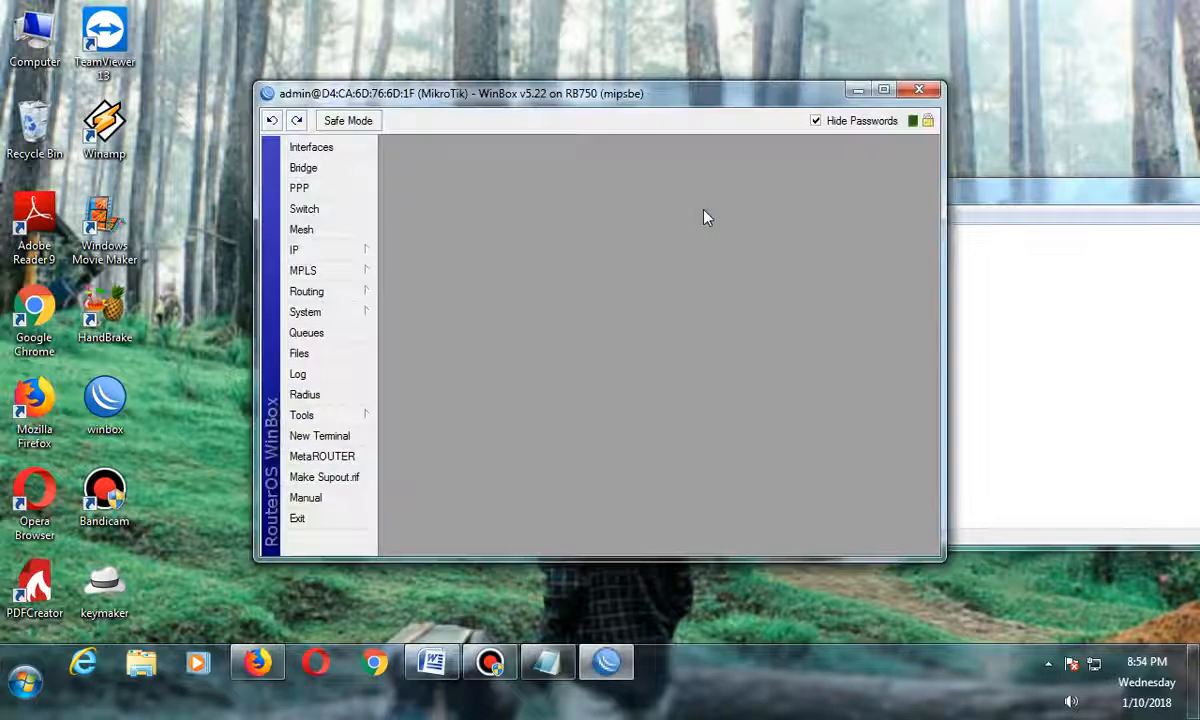
pyautogui.click(930, 96)
# Reconnect WinBox to the router at 192.168.10.1 from the neighbour list and open the interface list, selecting ether1-ISP.
pyautogui.doubleClick(105, 398)
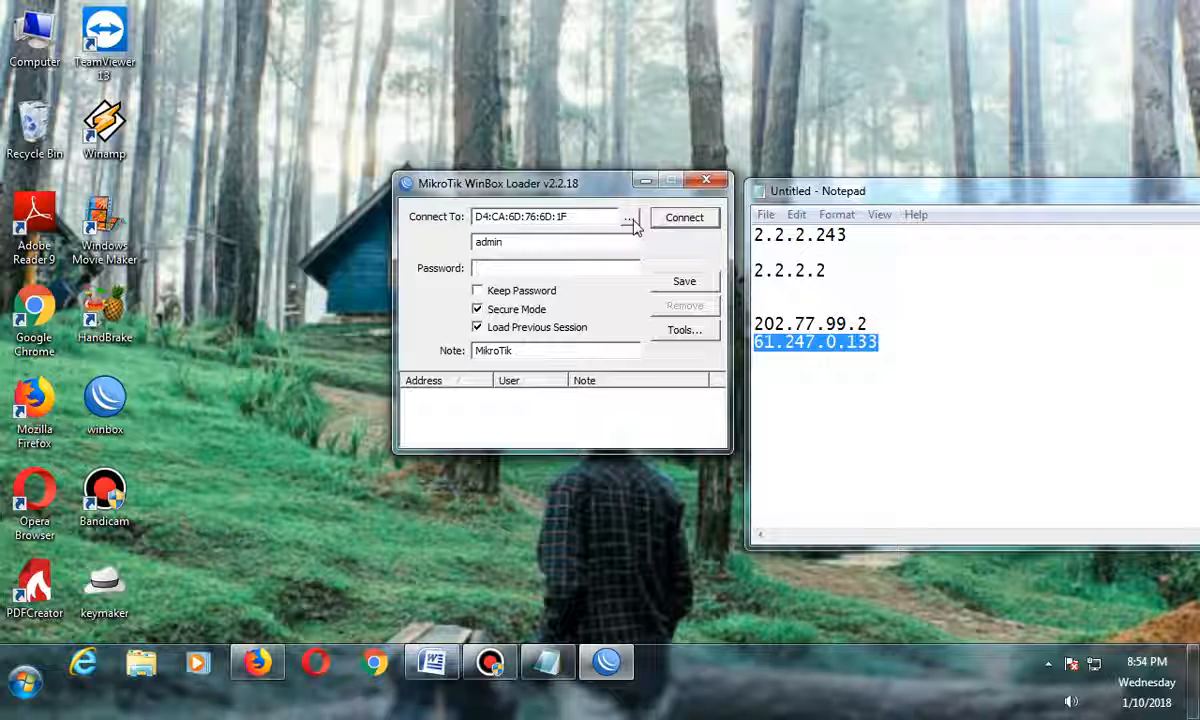
pyautogui.click(630, 219)
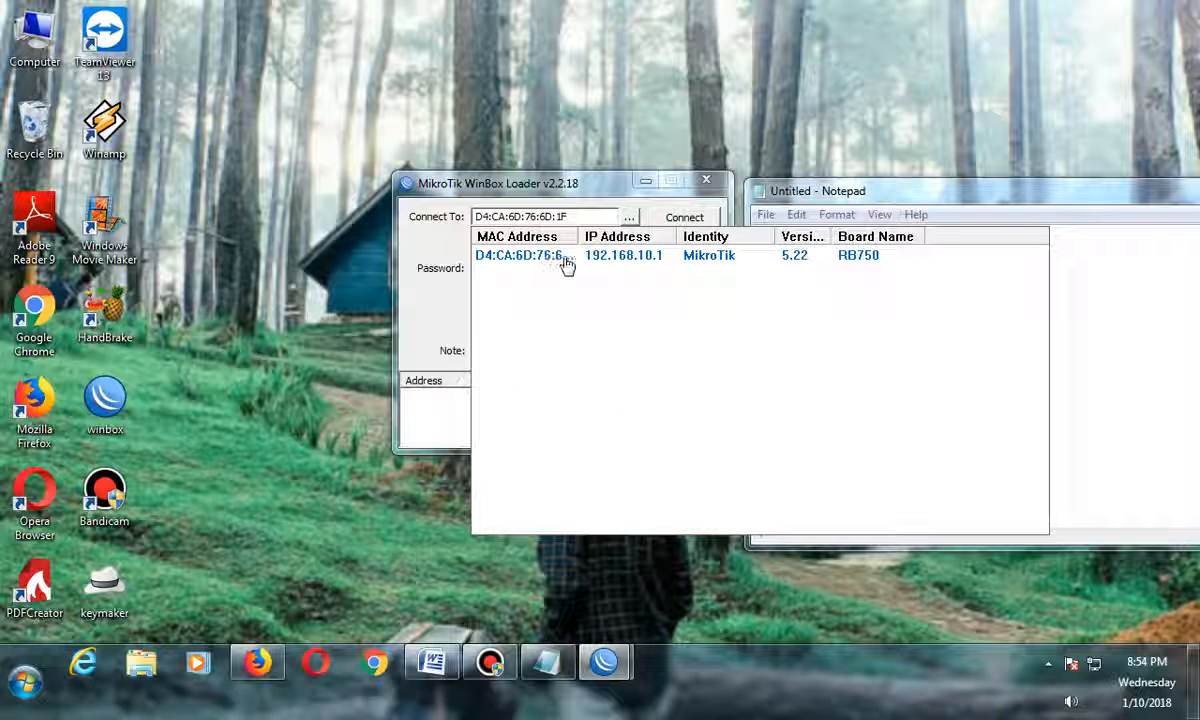
pyautogui.click(645, 258)
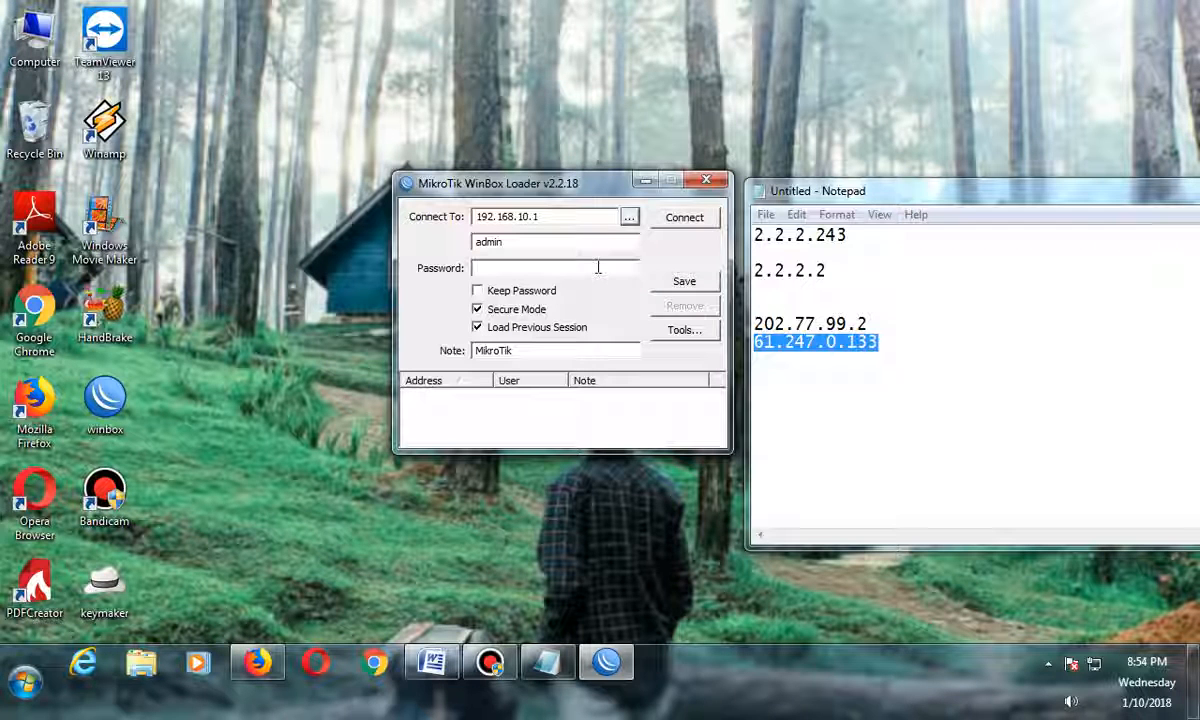
pyautogui.click(684, 218)
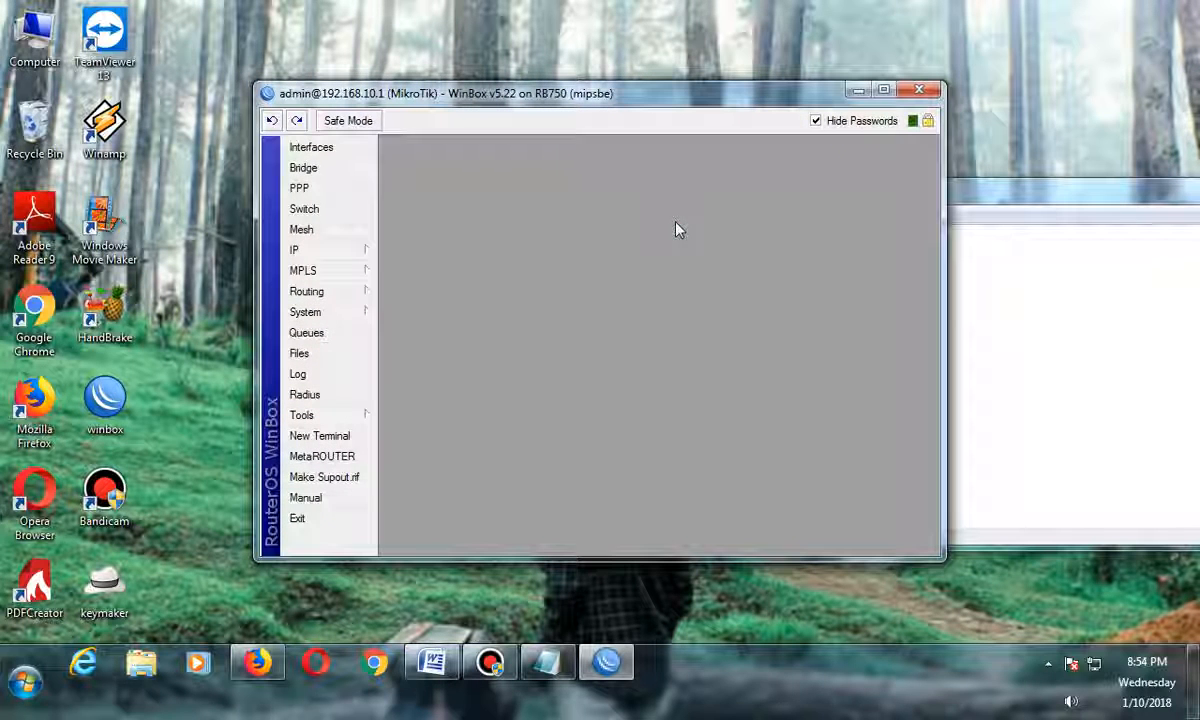
pyautogui.click(330, 147)
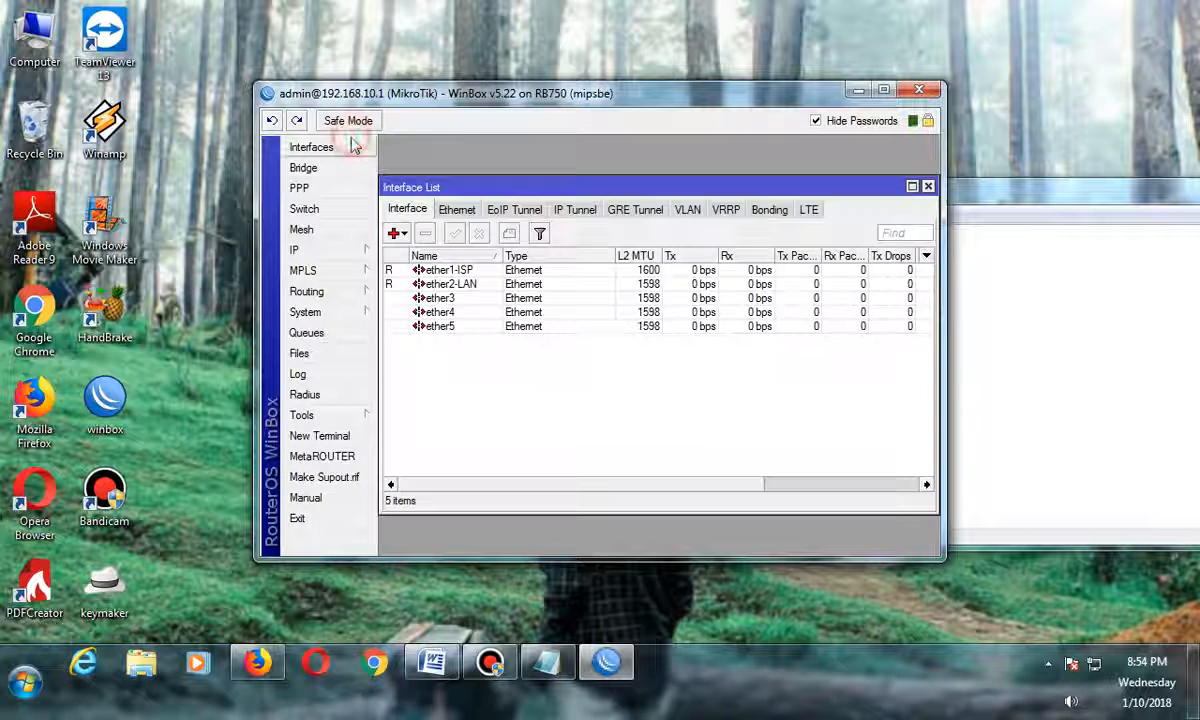
pyautogui.click(672, 272)
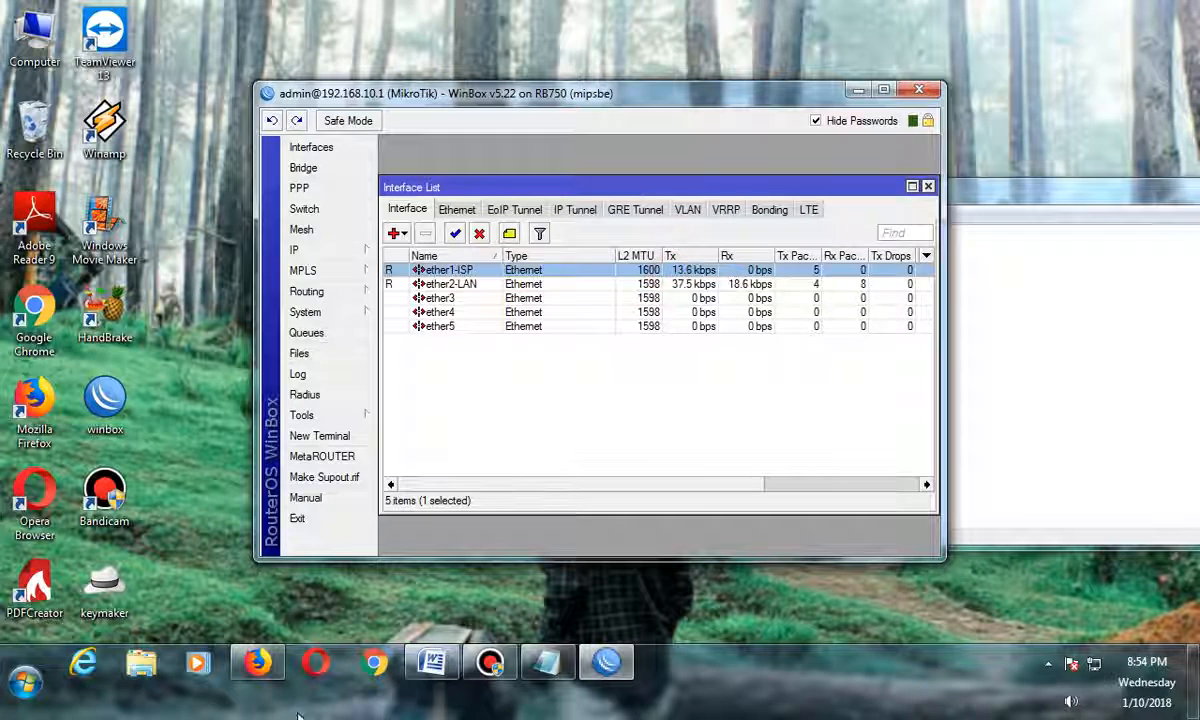
# Play another YouTube video in Firefox while monitoring ether1-ISP traffic in the WinBox interface list.
pyautogui.click(258, 661)
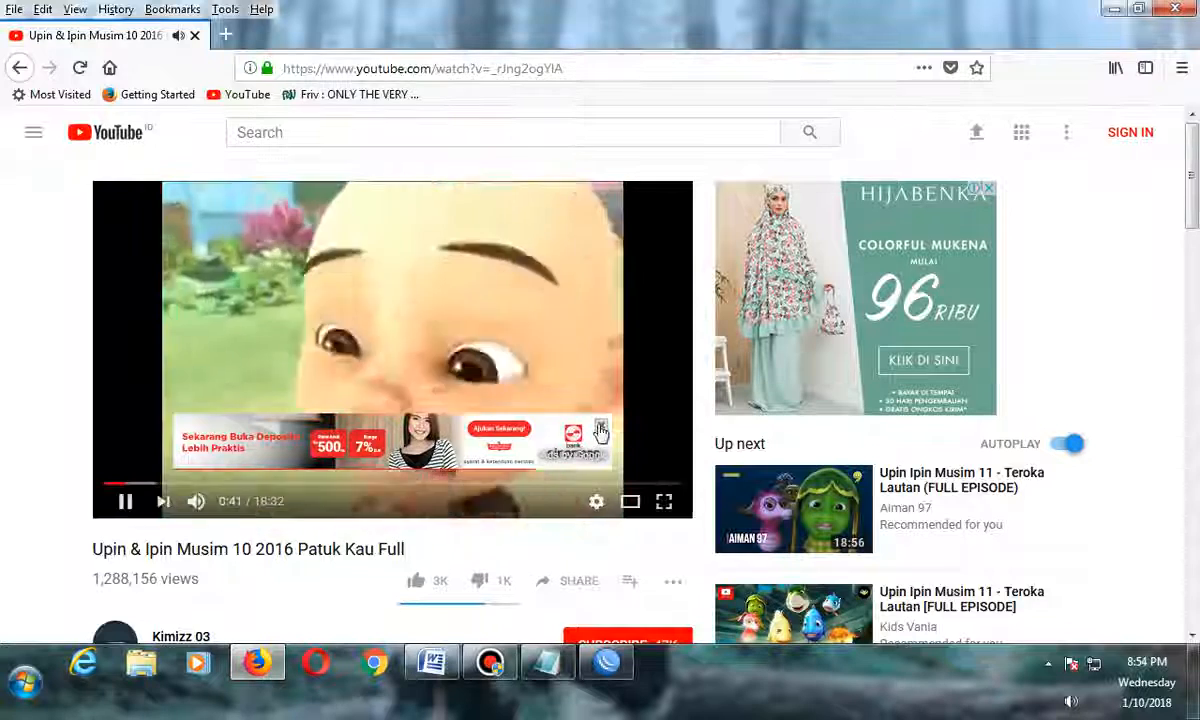
pyautogui.click(601, 426)
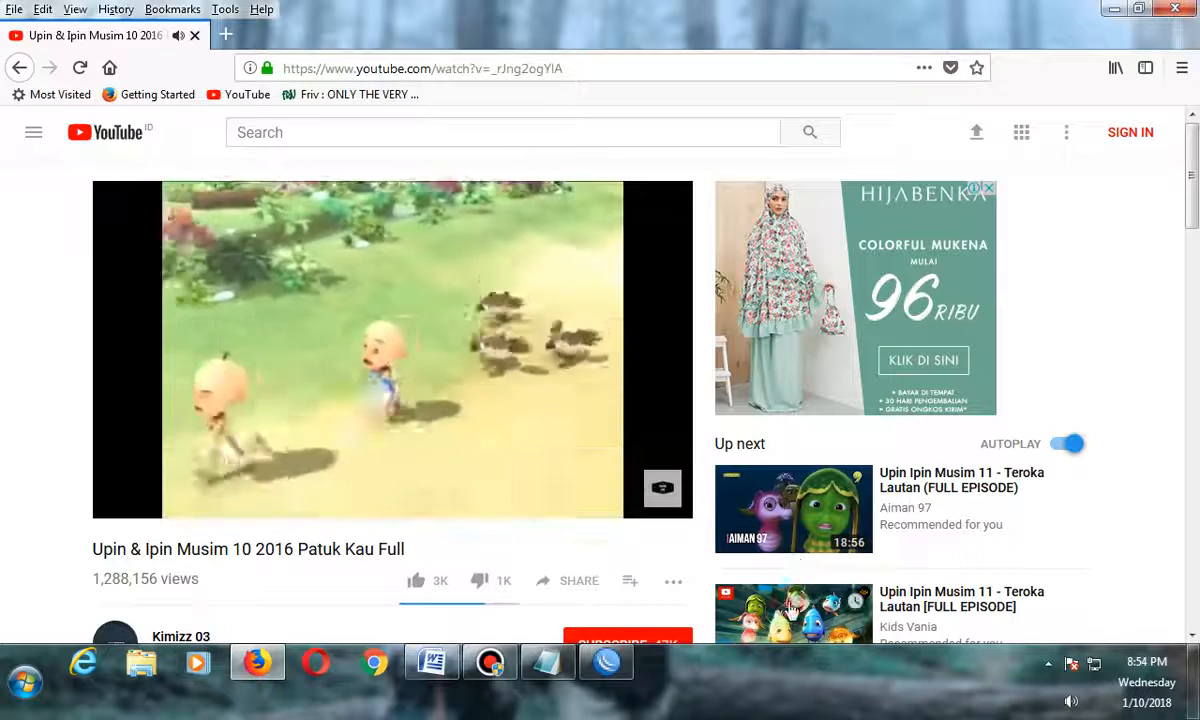
pyautogui.click(793, 558)
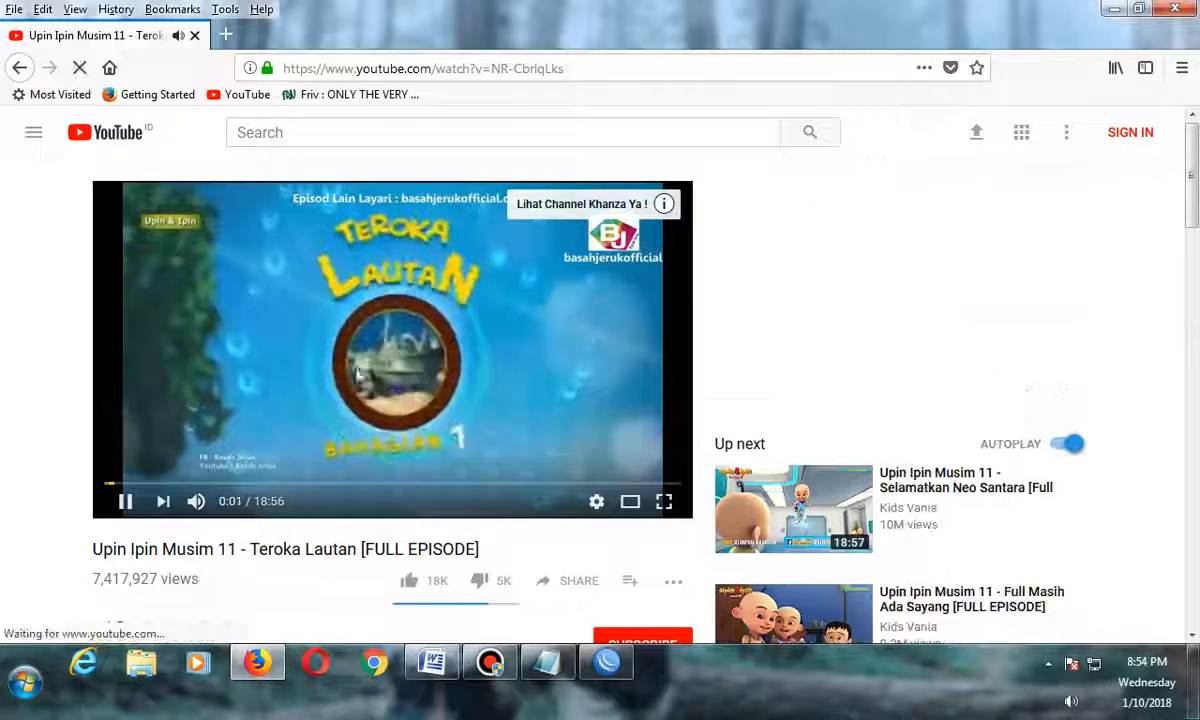
pyautogui.click(610, 662)
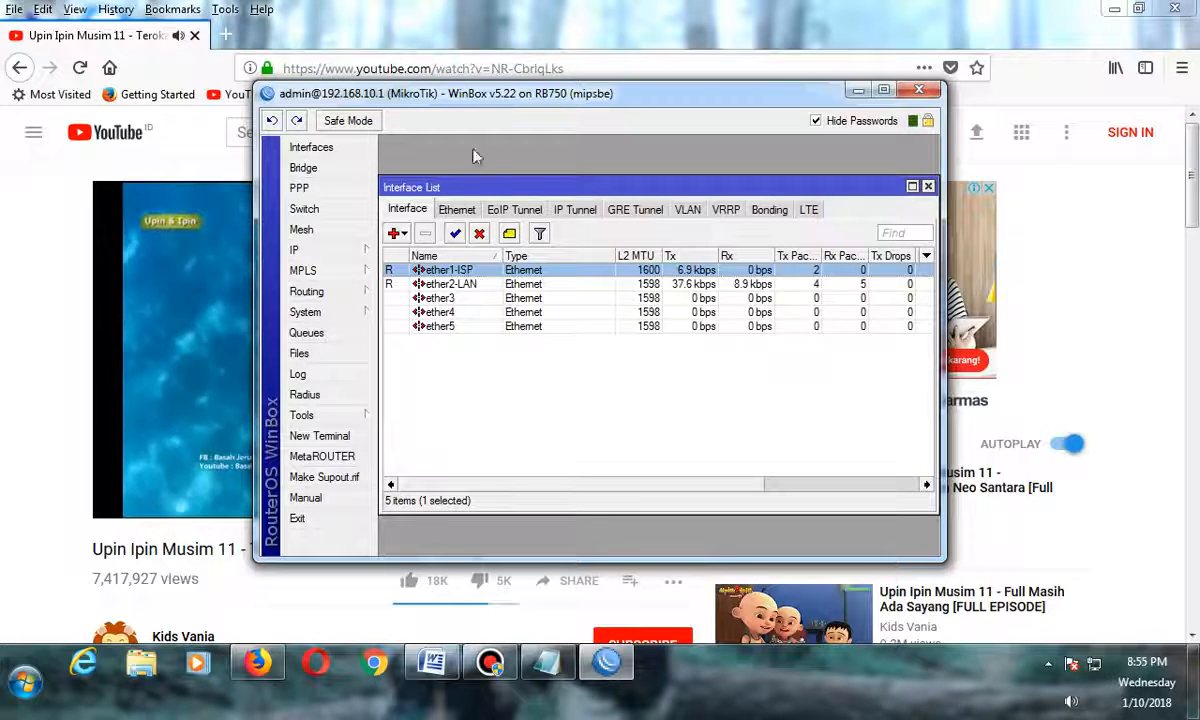
pyautogui.moveTo(484, 93); pyautogui.dragTo(330, 62)
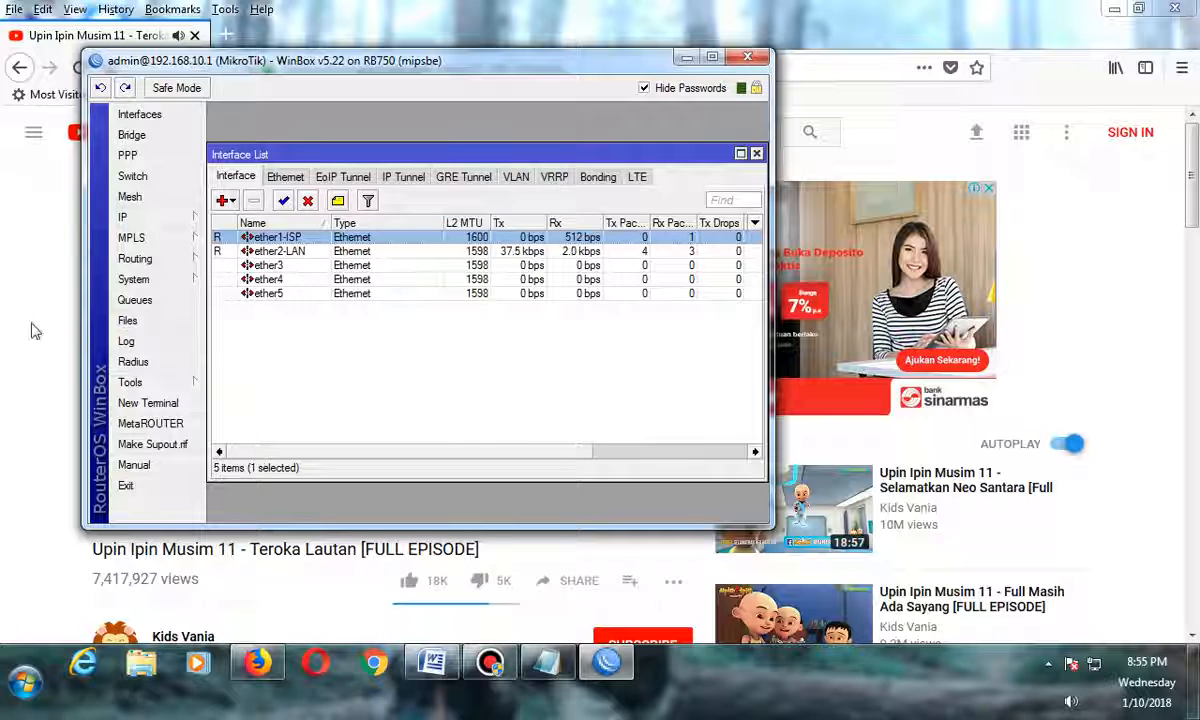
# Switch to the Word document and scroll back up to its title page.
pyautogui.click(446, 671)
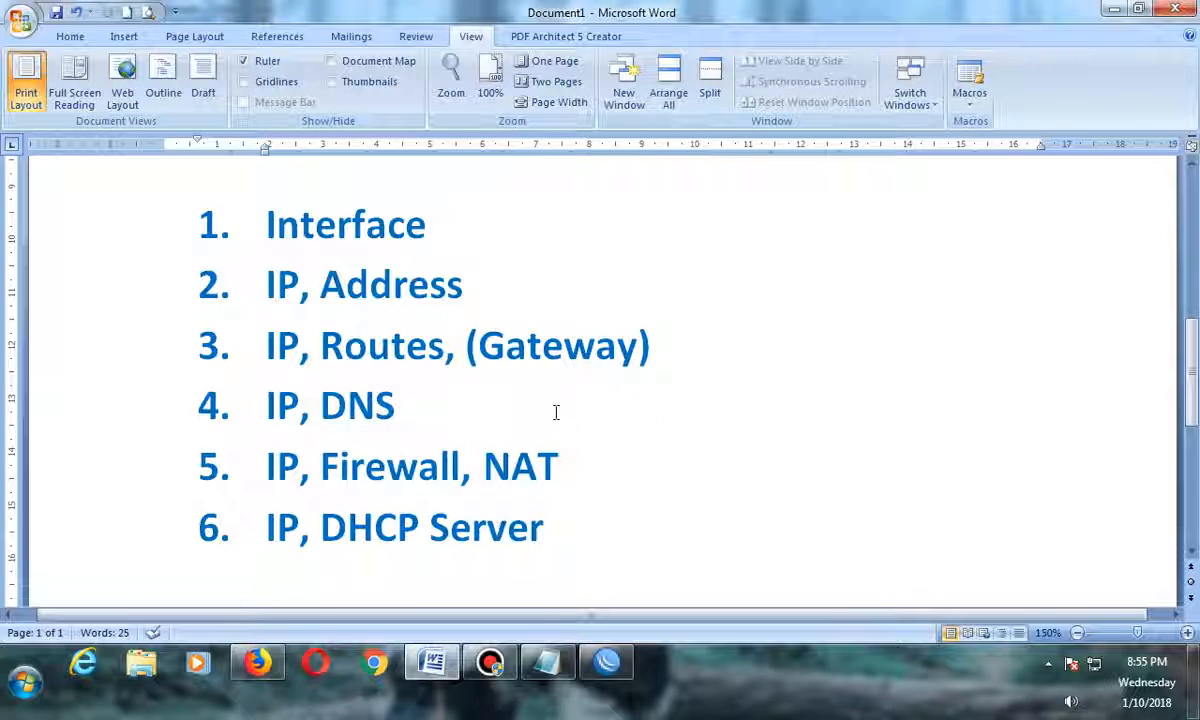
pyautogui.scroll(5, 554, 410)
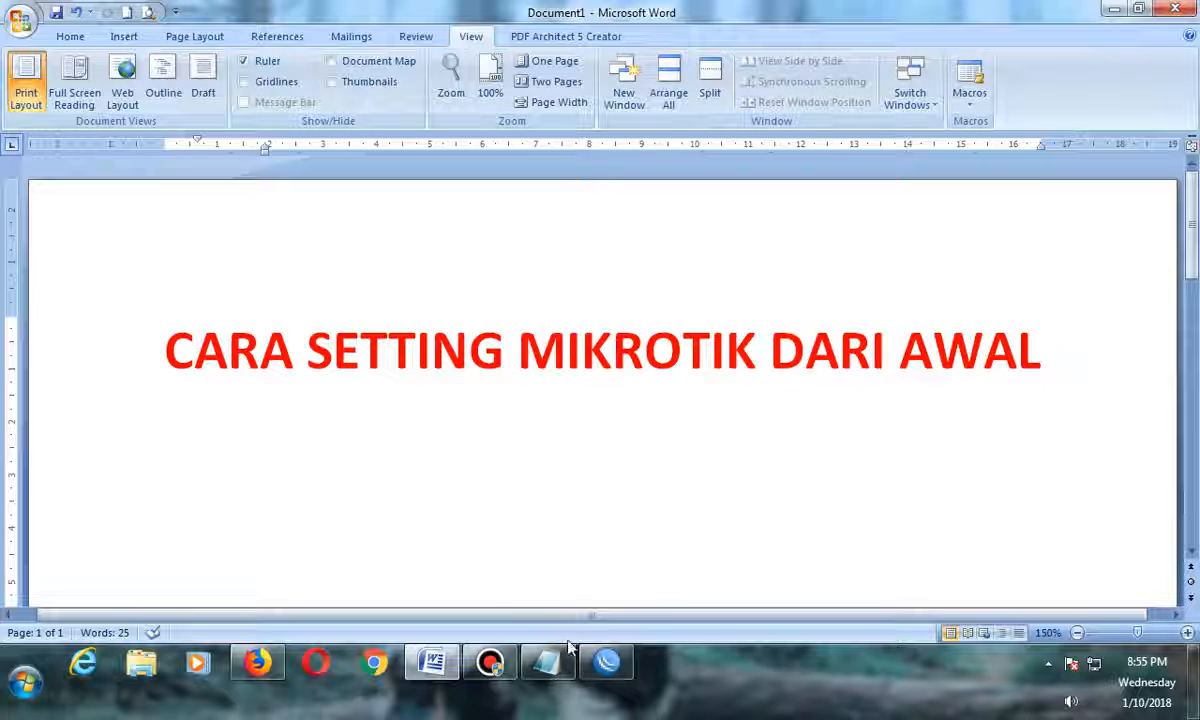
pyautogui.moveTo(607, 668)
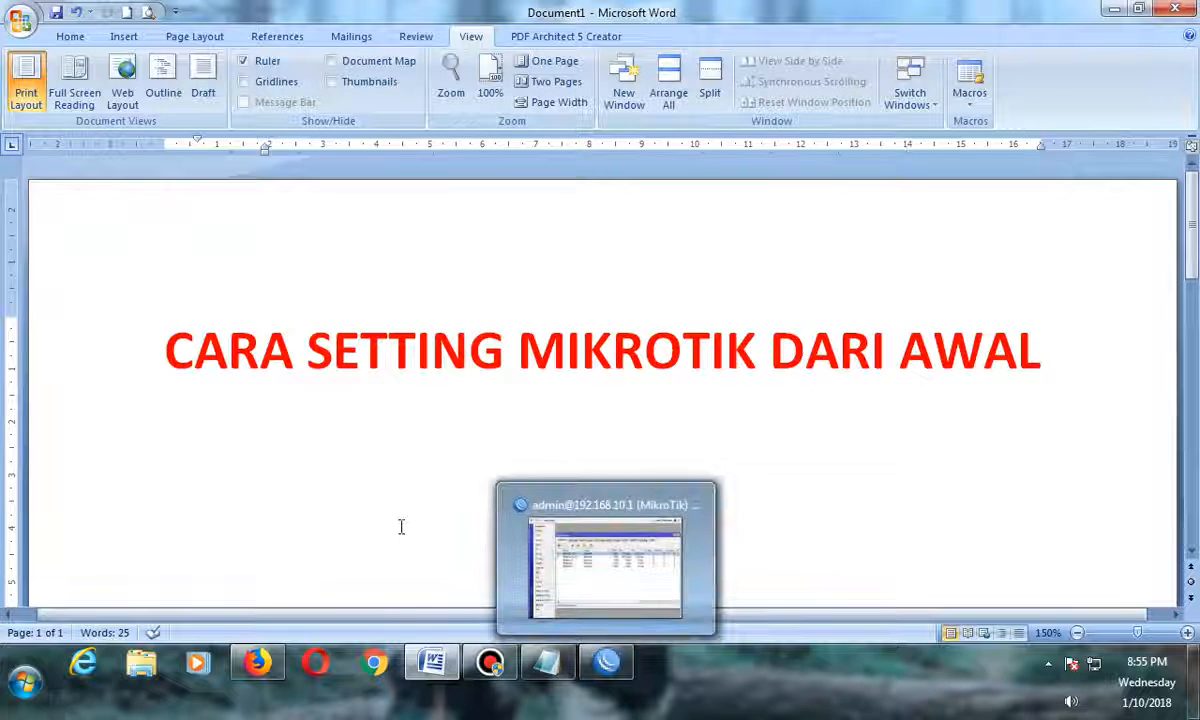
pyautogui.click(475, 665)
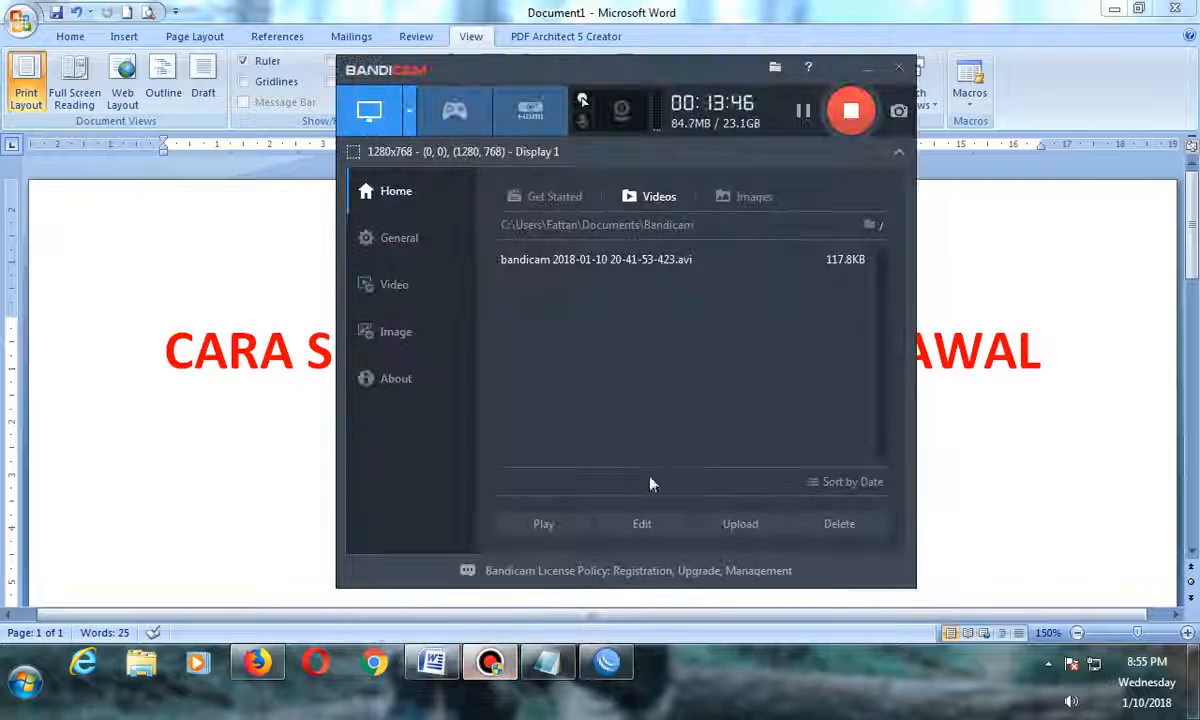